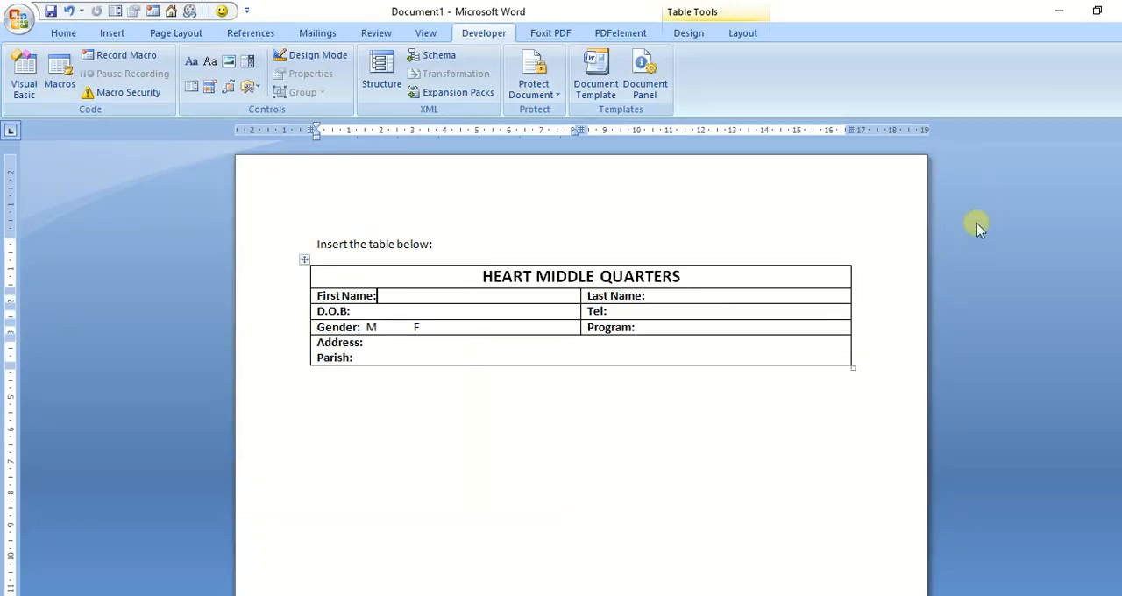
left_click(691, 35)
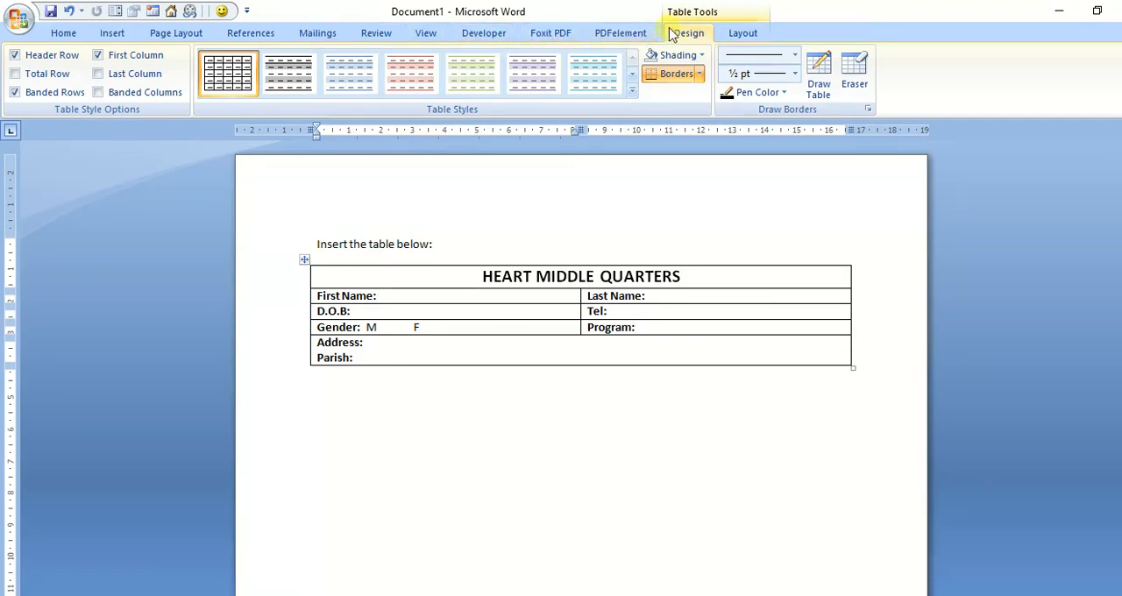
right_click(866, 14)
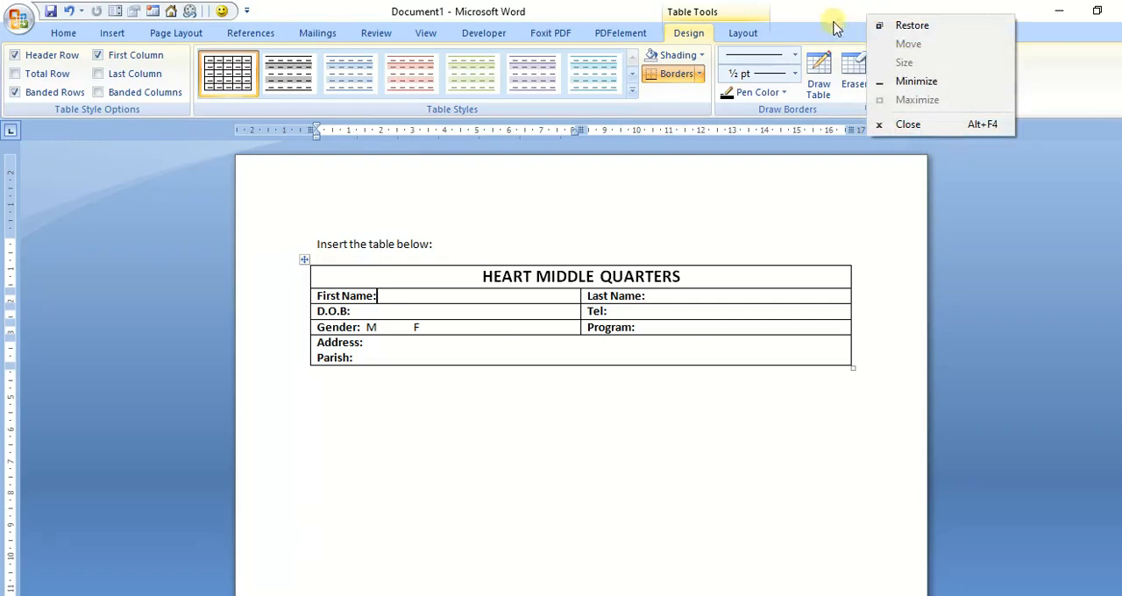
left_click(1035, 67)
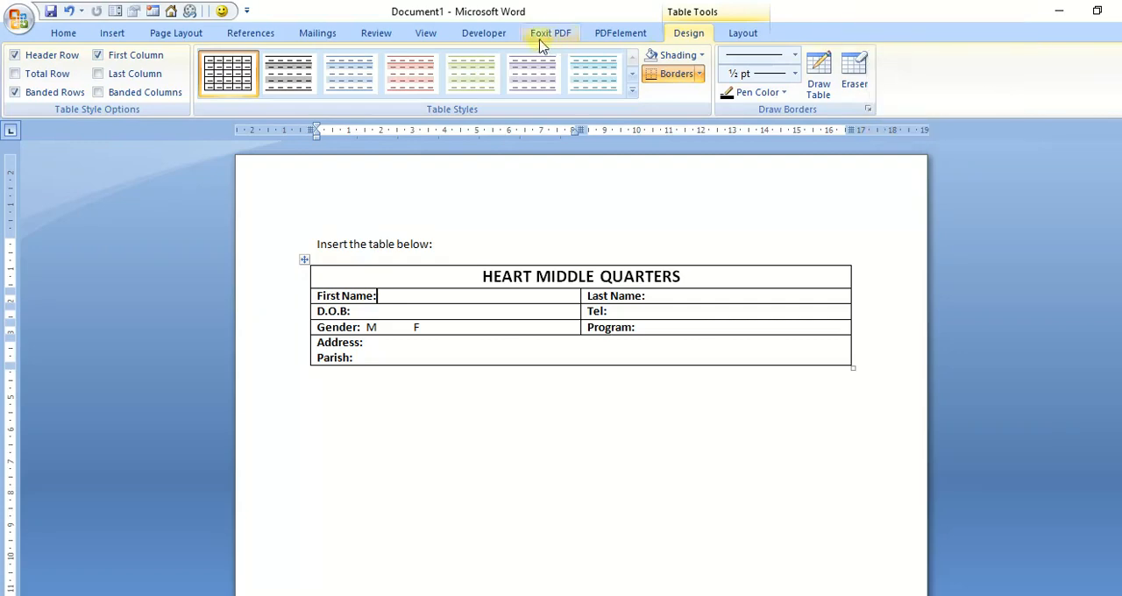
left_click(474, 35)
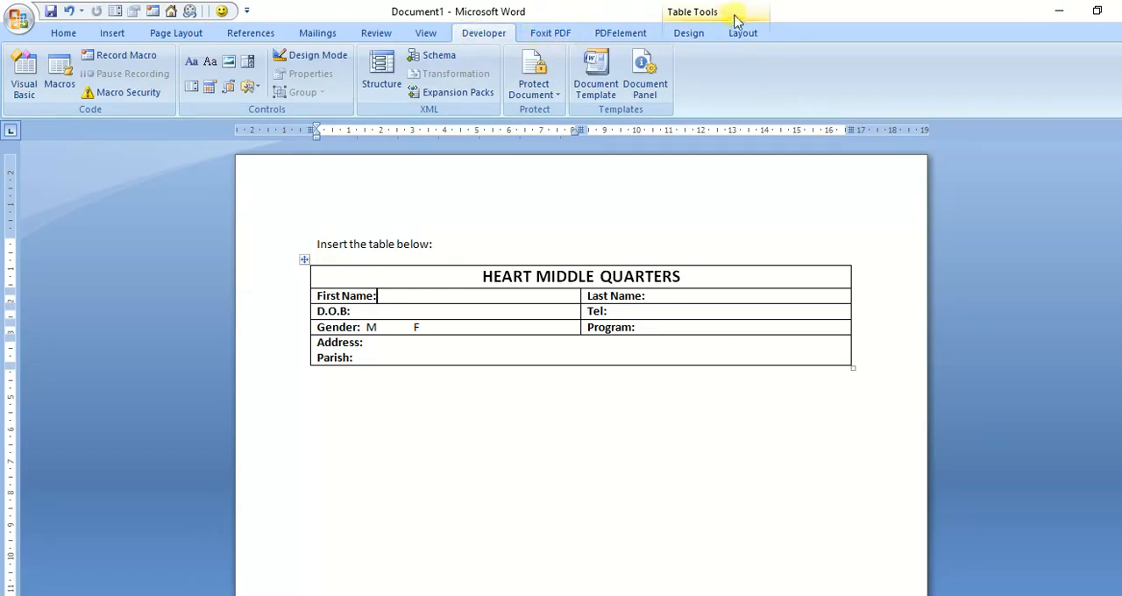
right_click(810, 13)
right_click(799, 35)
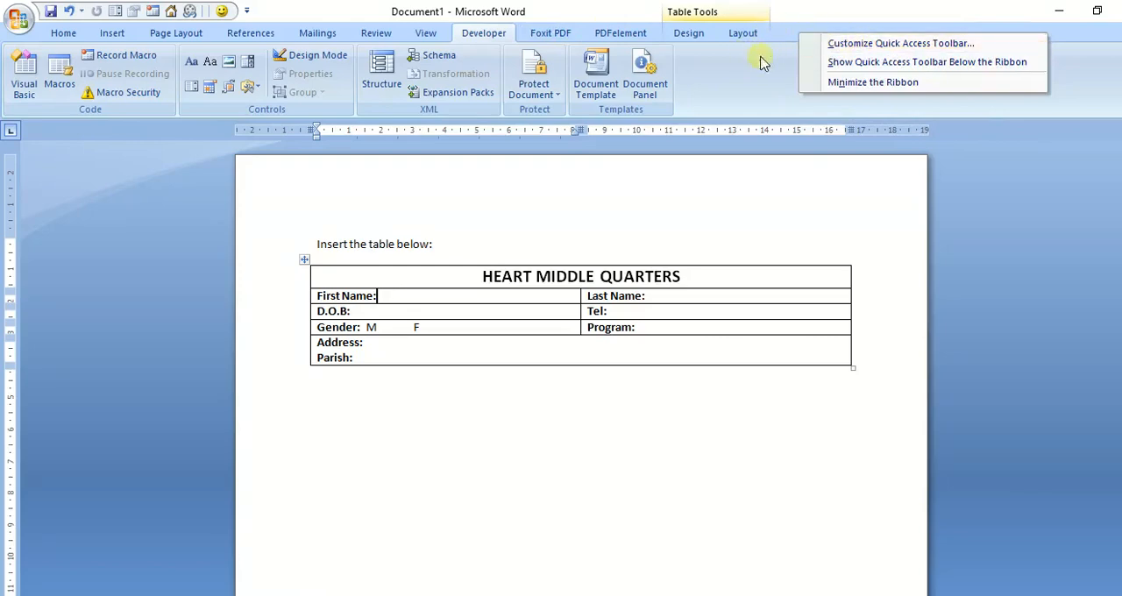
left_click(758, 86)
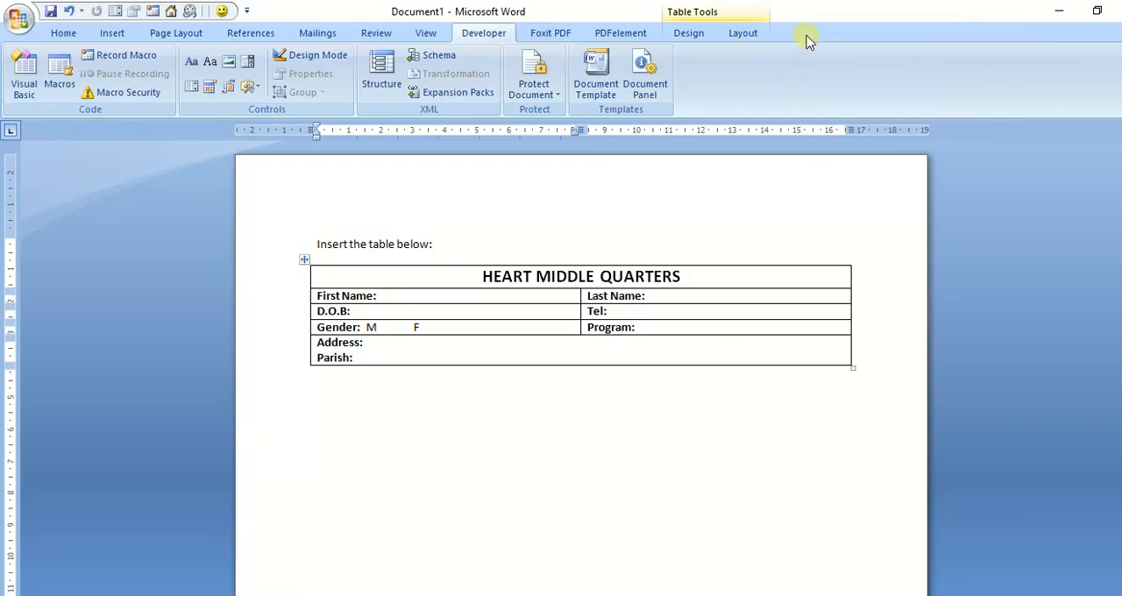
Step: Make sure the Developer tab is set to show in the ribbon in the Word options and apply the settings
right_click(809, 36)
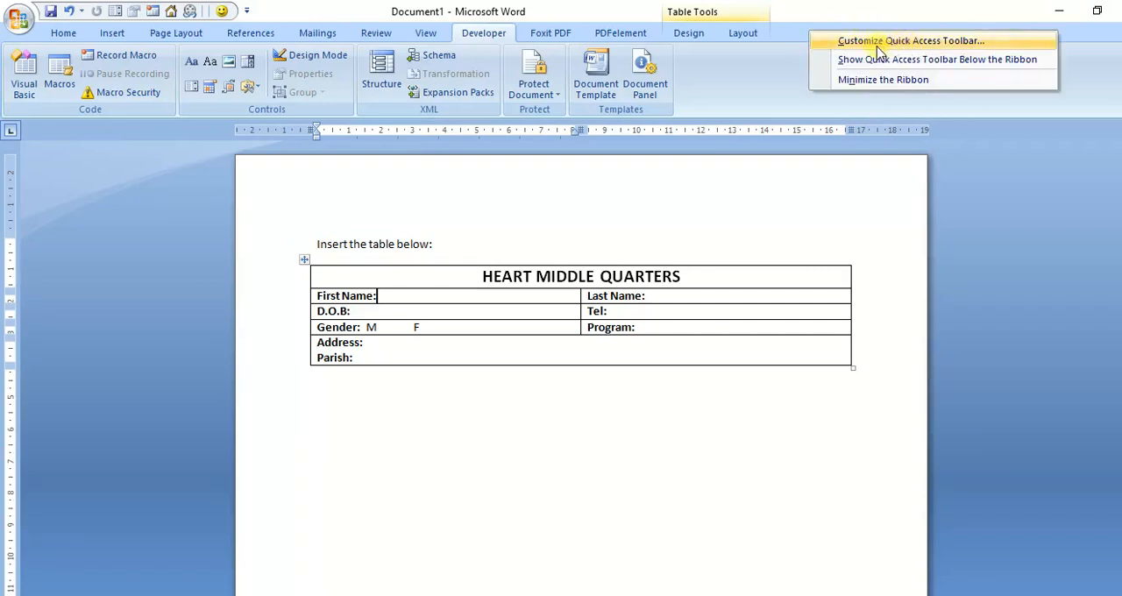
left_click(909, 44)
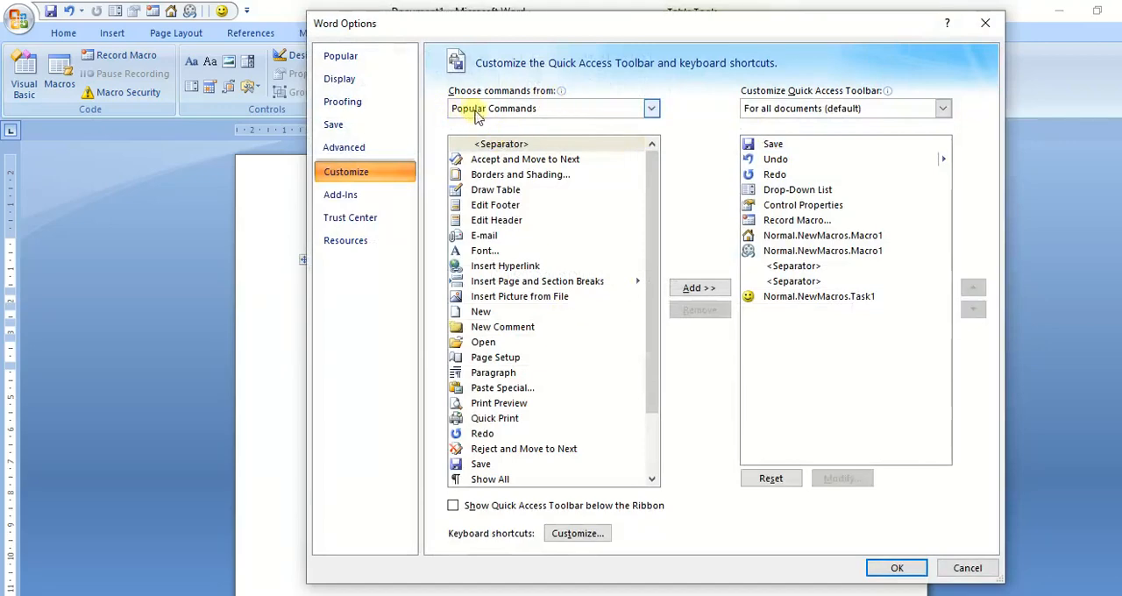
left_click(342, 58)
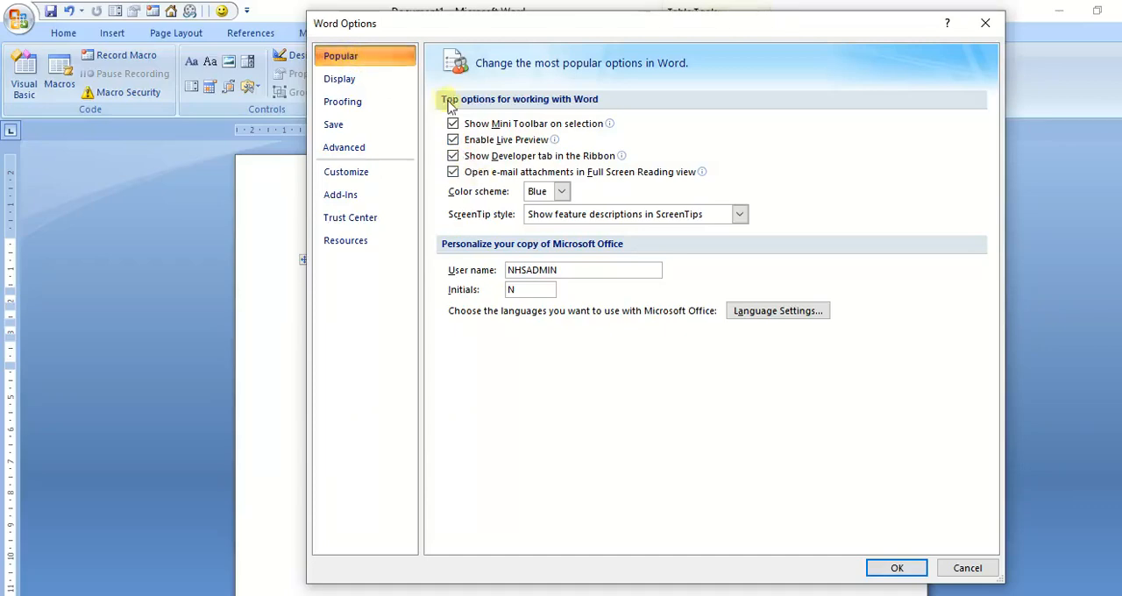
left_click(451, 158)
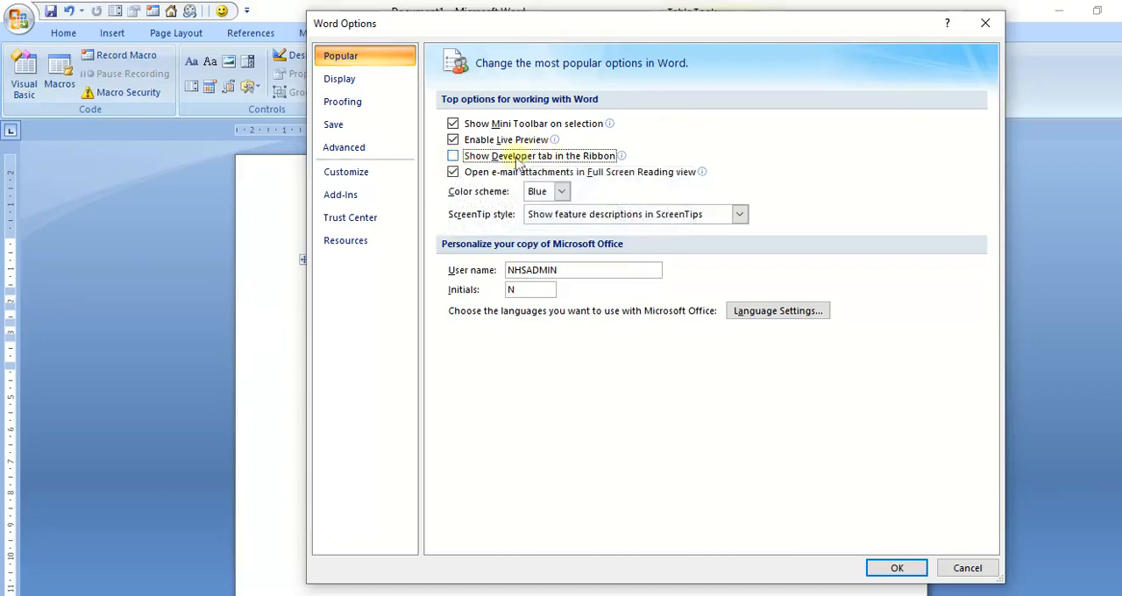
left_click(452, 159)
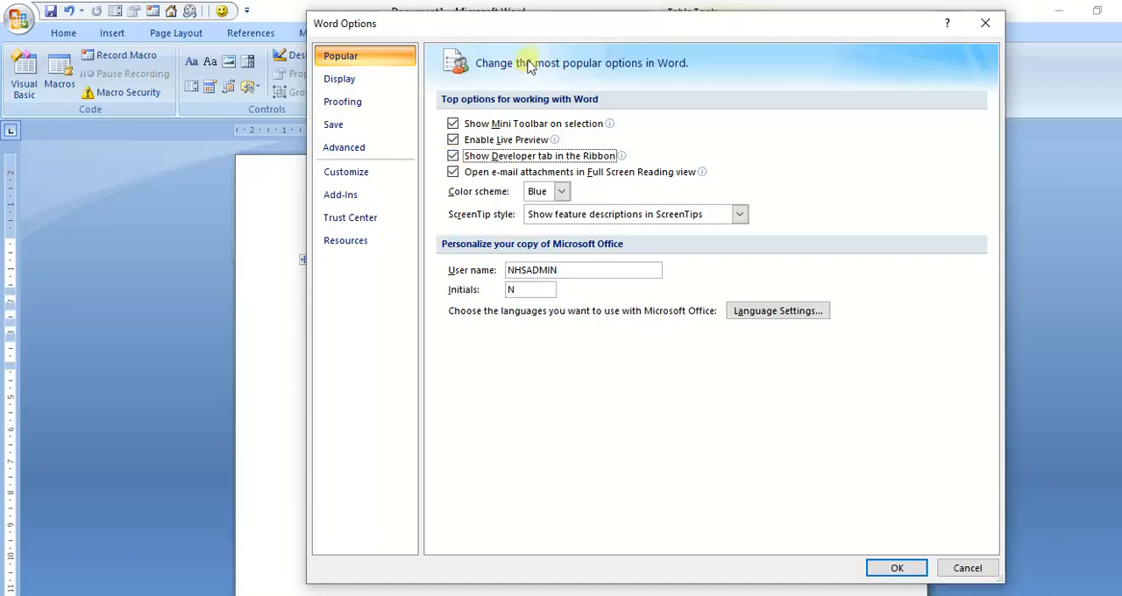
left_click_drag(527, 23, 521, 132)
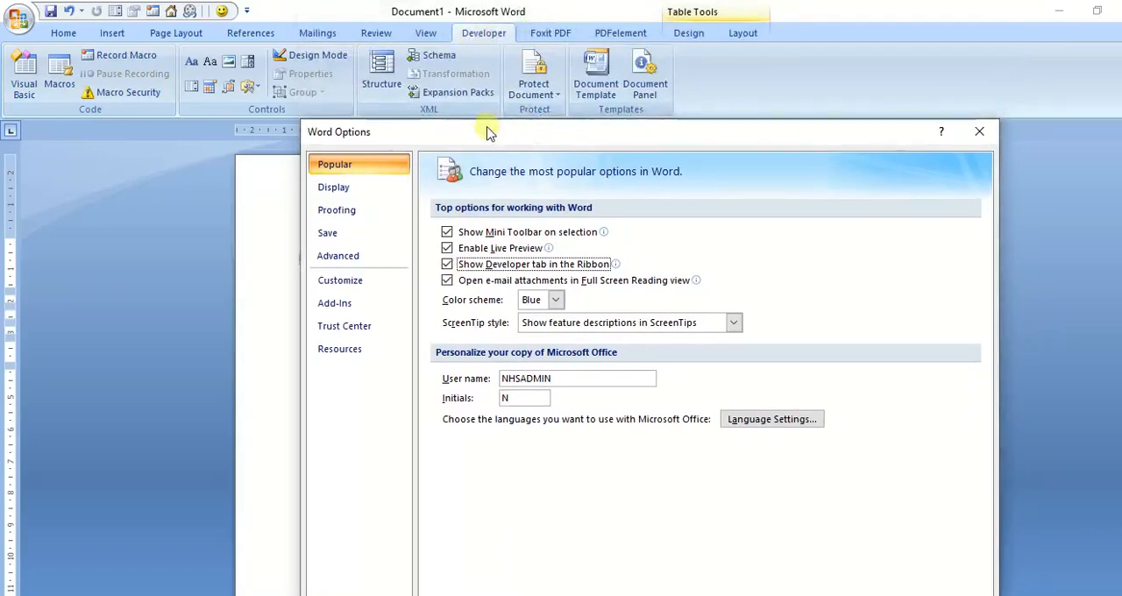
left_click_drag(484, 131, 488, 28)
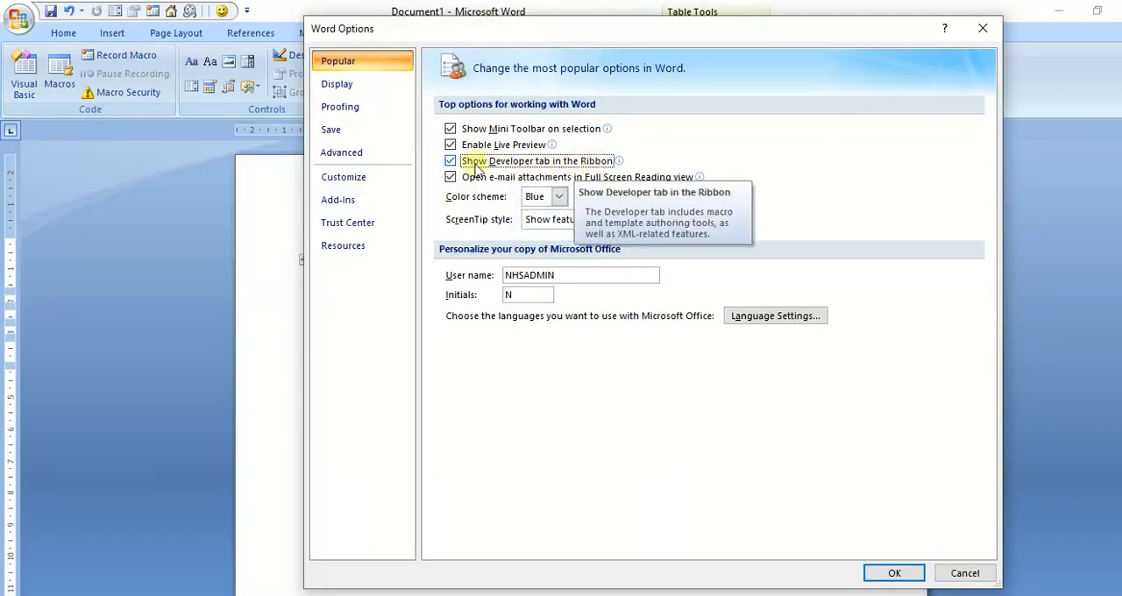
left_click(890, 572)
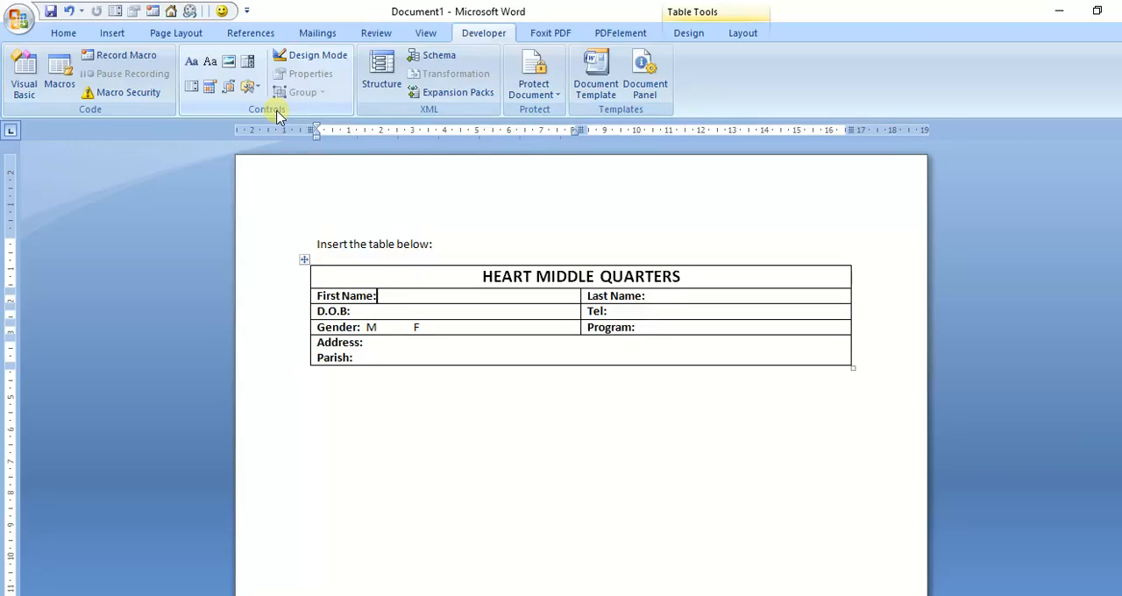
Step: Turn on Design Mode and insert a rich text content control after the "First Name:" label
left_click(310, 59)
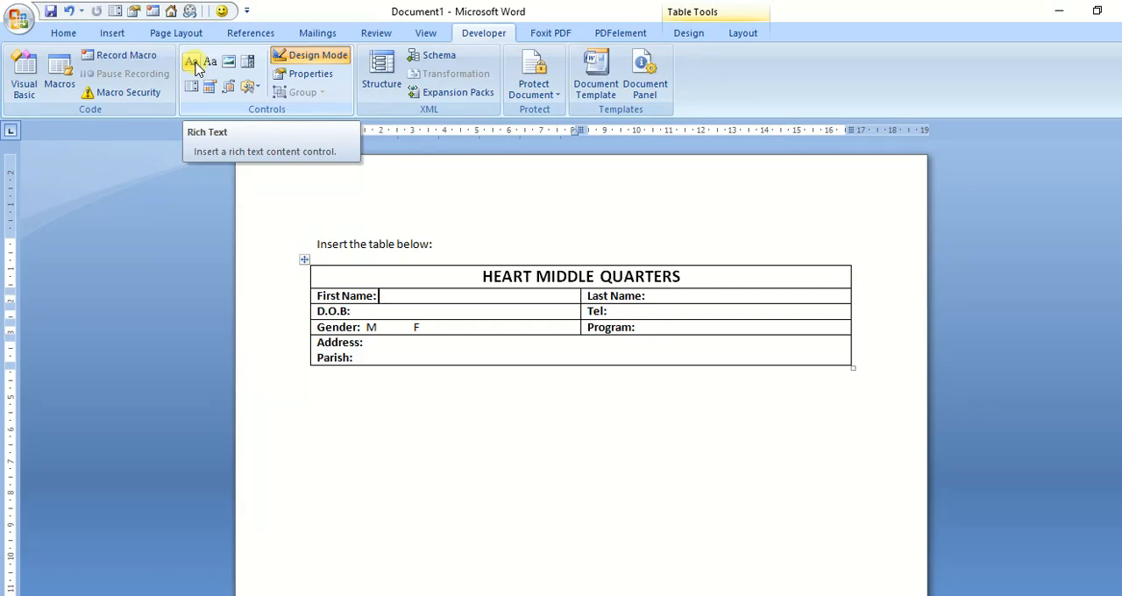
left_click(196, 65)
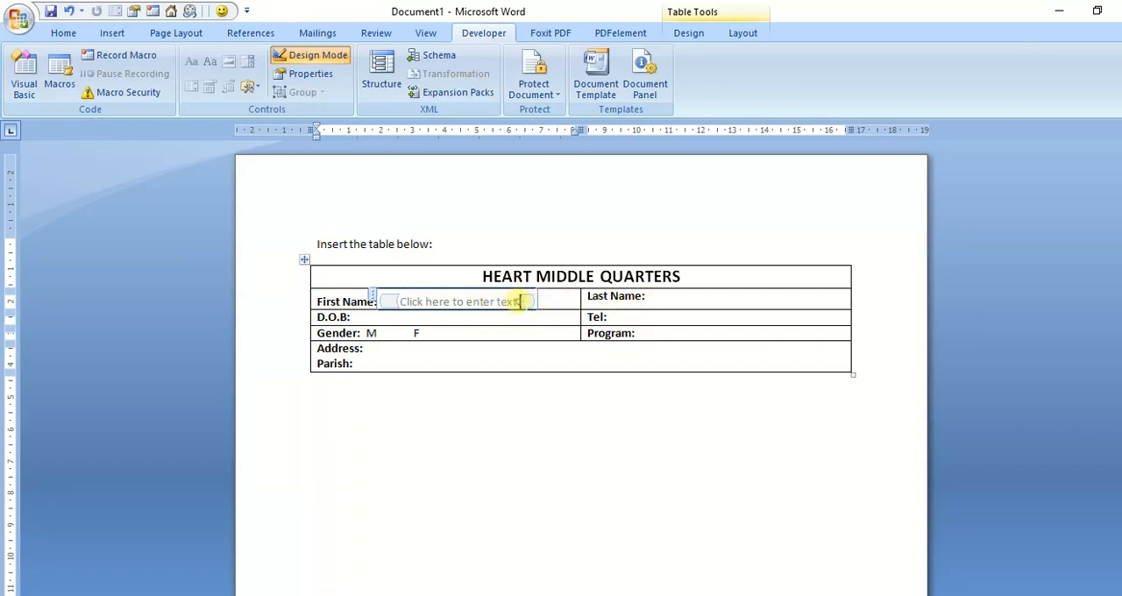
Step: Replace the placeholder text of the First Name content control with "First Name"
left_click_drag(520, 302, 419, 302)
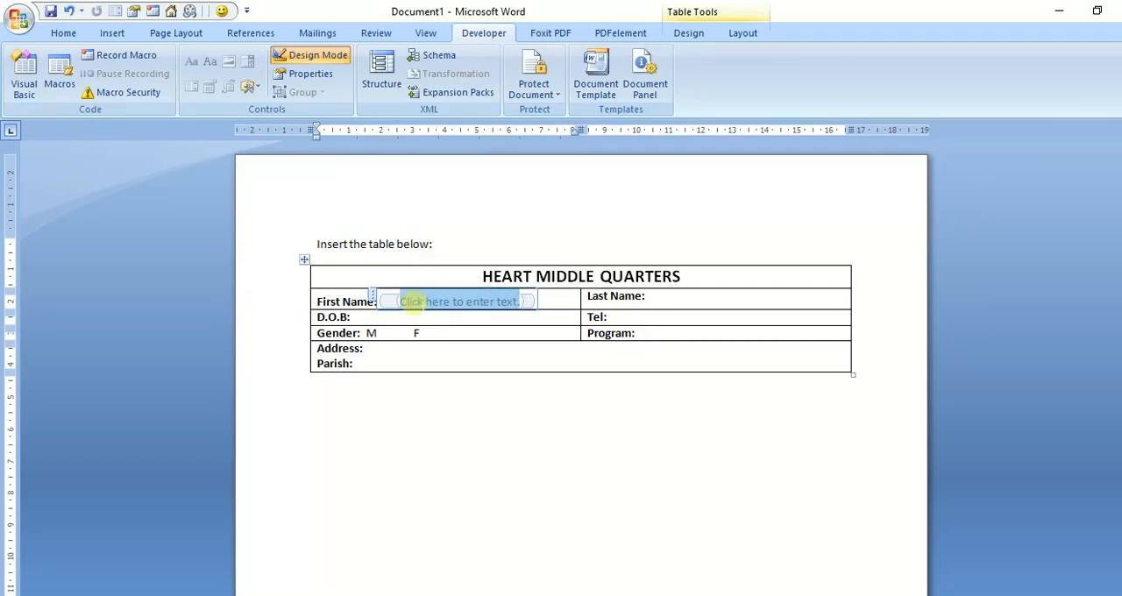
type("fi")
key("BackSpace")
key("BackSpace")
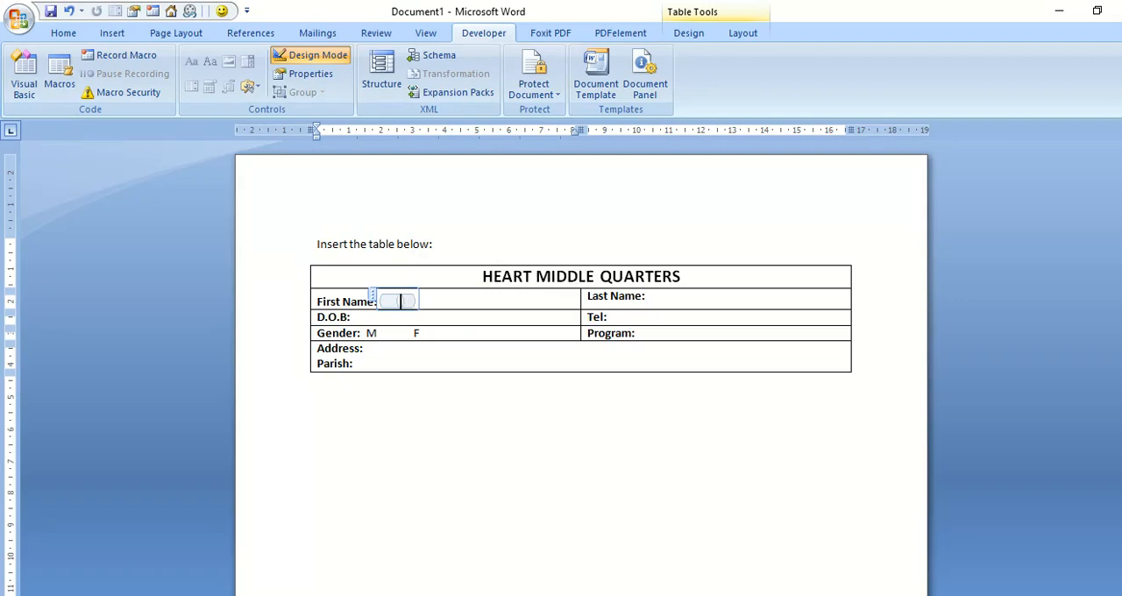
type("First")
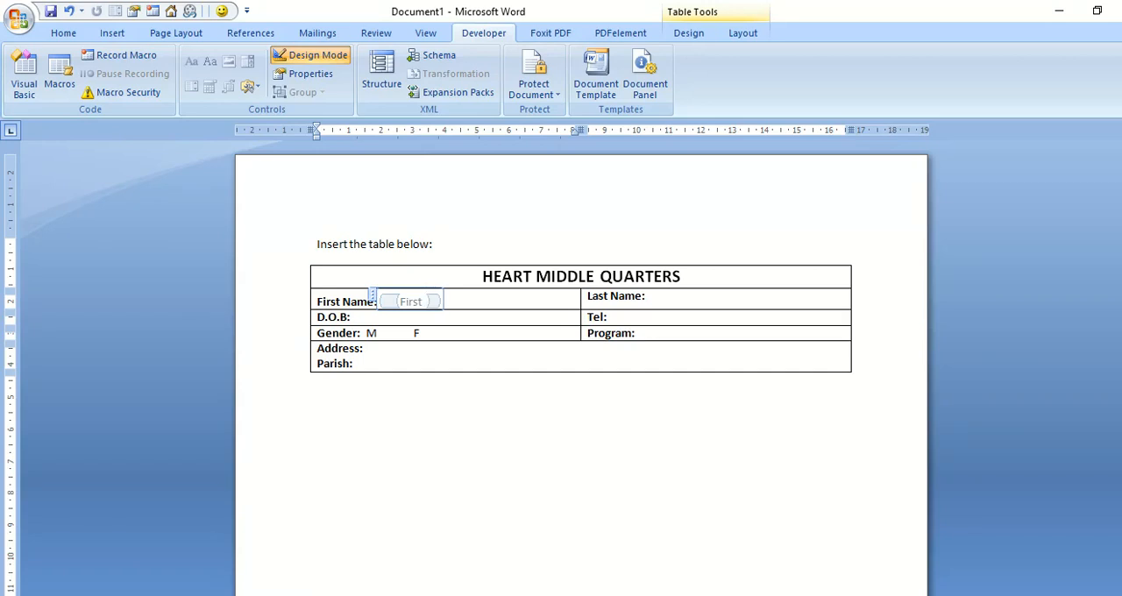
type(" n")
type("Na")
type("me")
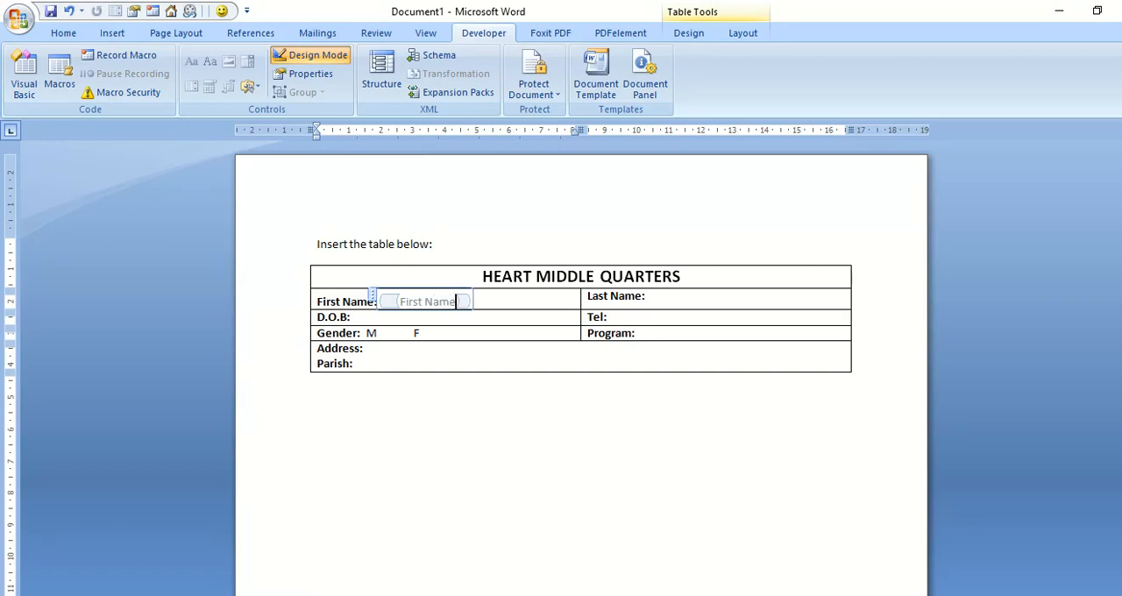
left_click(400, 302)
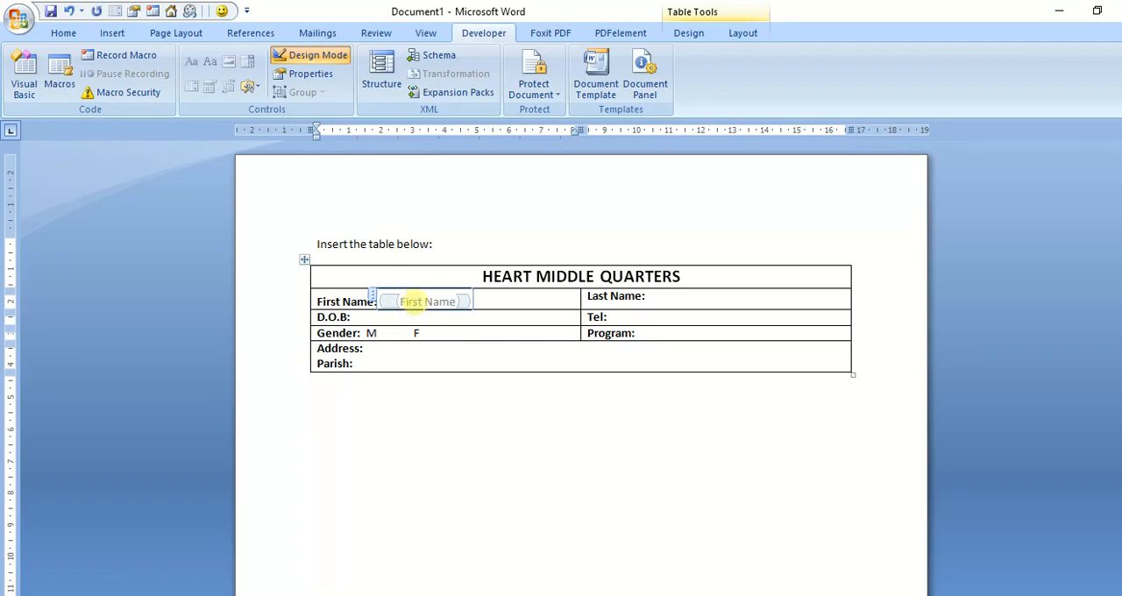
type("Cli")
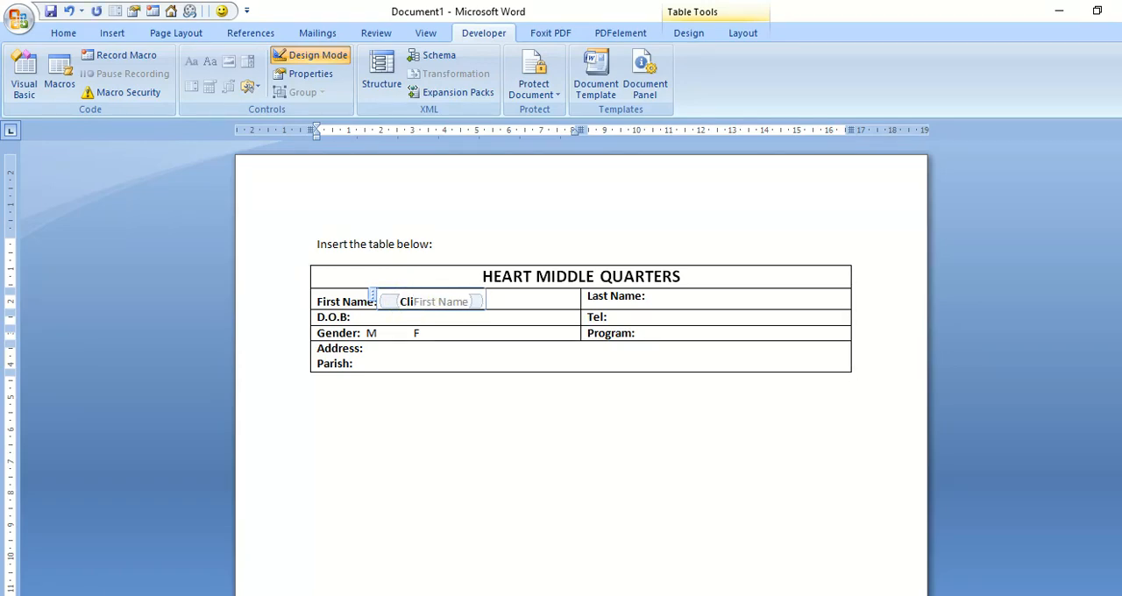
key("BackSpace")
key("BackSpace")
key("BackSpace")
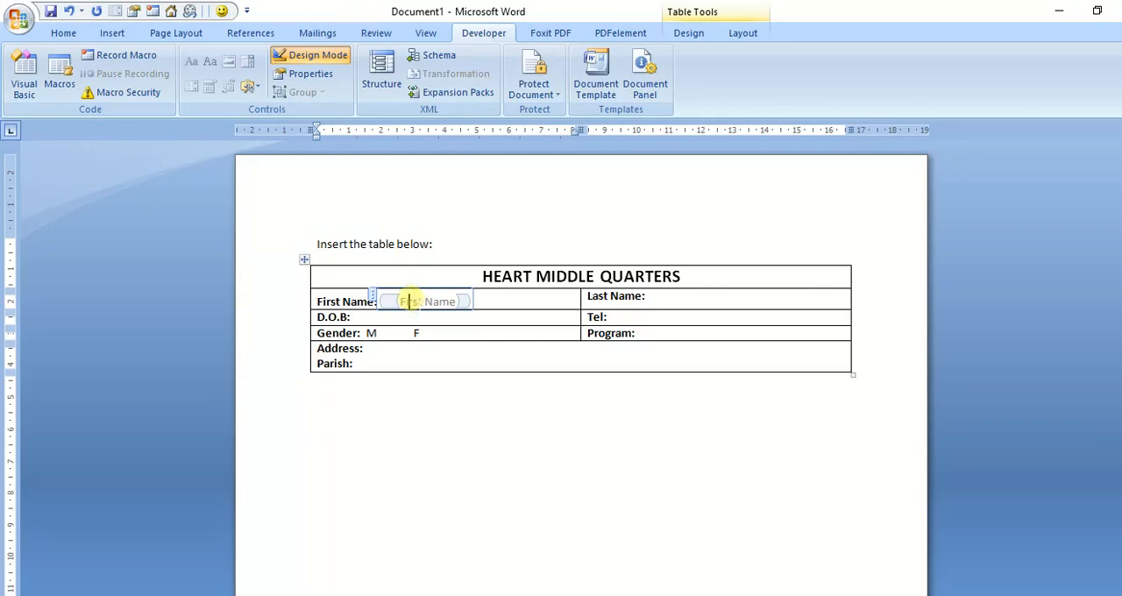
key("Left")
key("Left")
type("c")
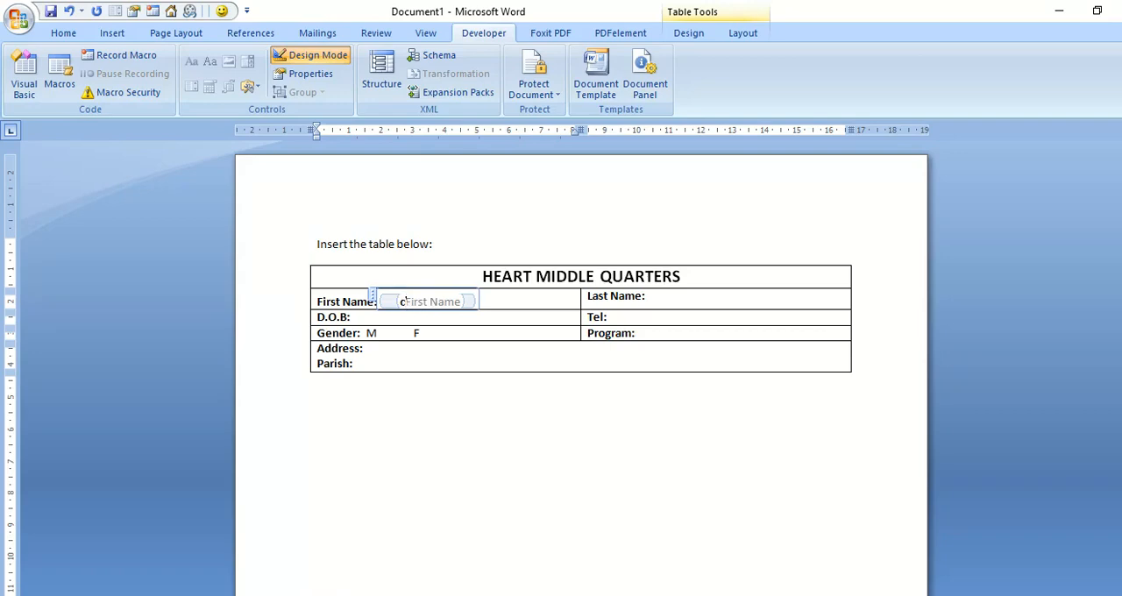
key("BackSpace")
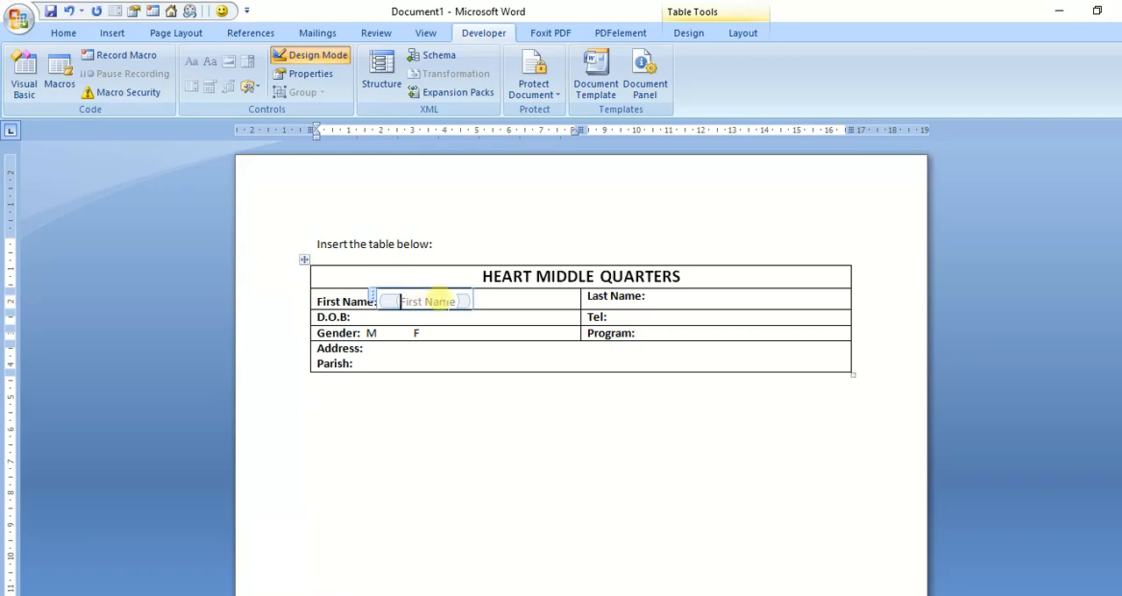
Step: Change the First Name control's placeholder text to "Click to enter First Name"
left_click_drag(456, 300, 404, 301)
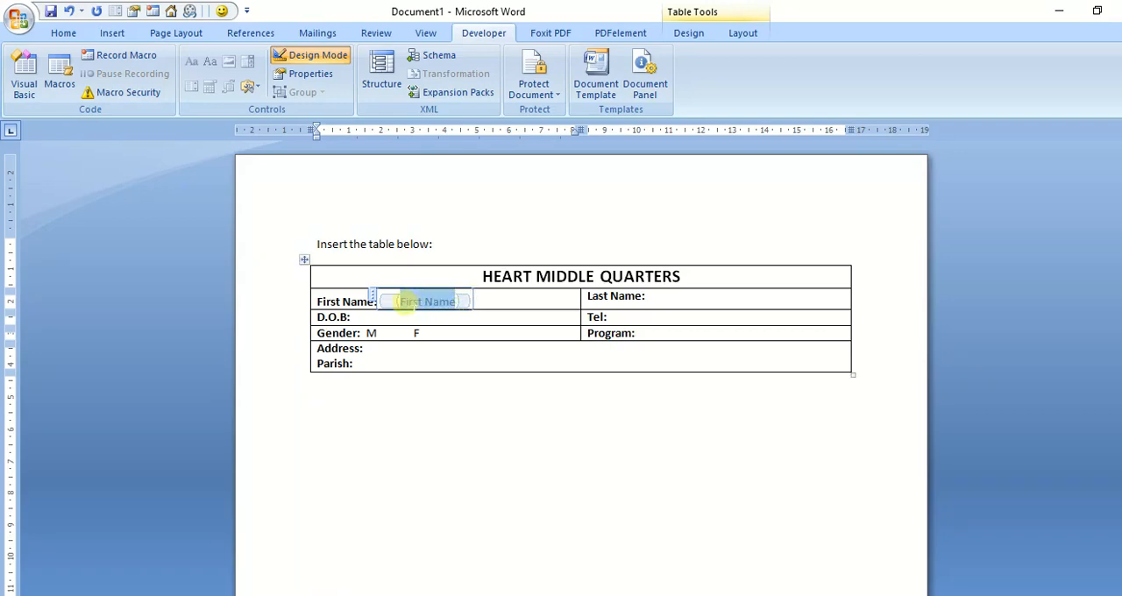
type("Cl")
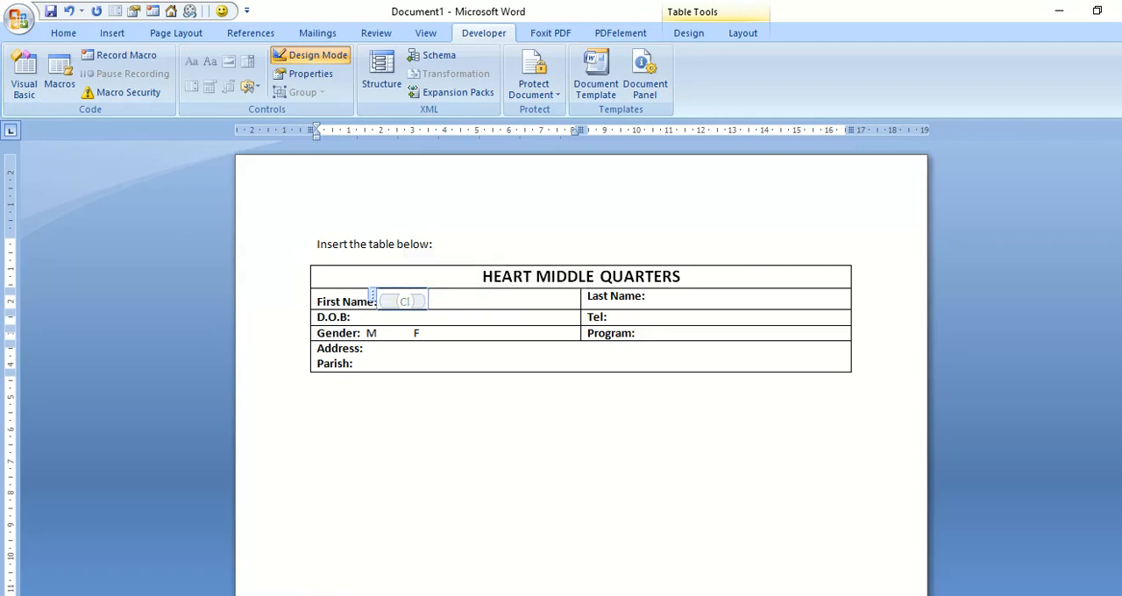
type("ick to")
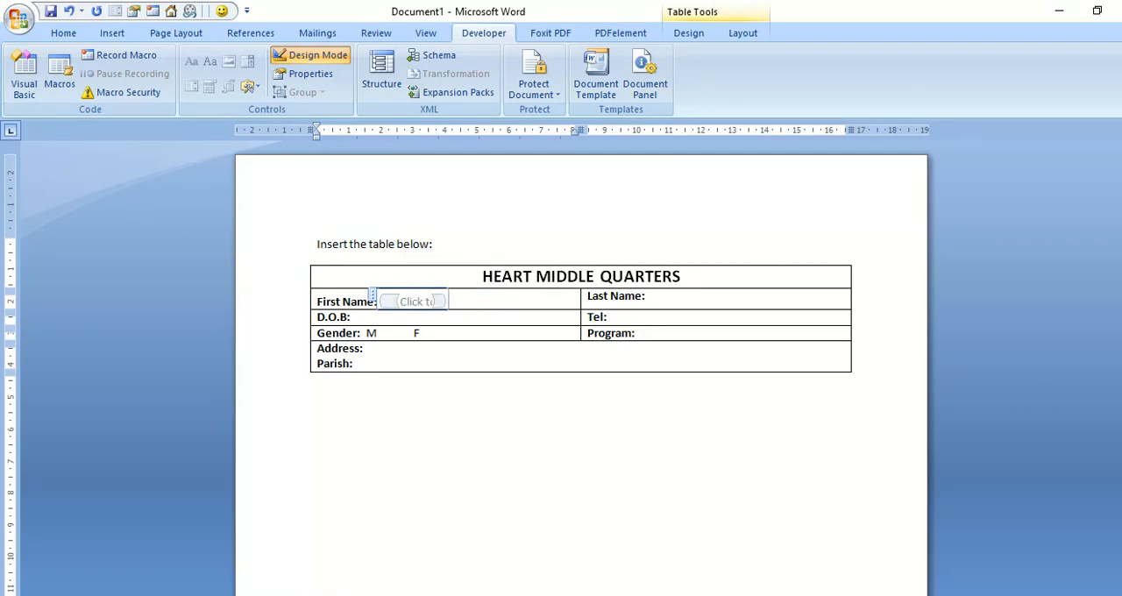
type(" ente")
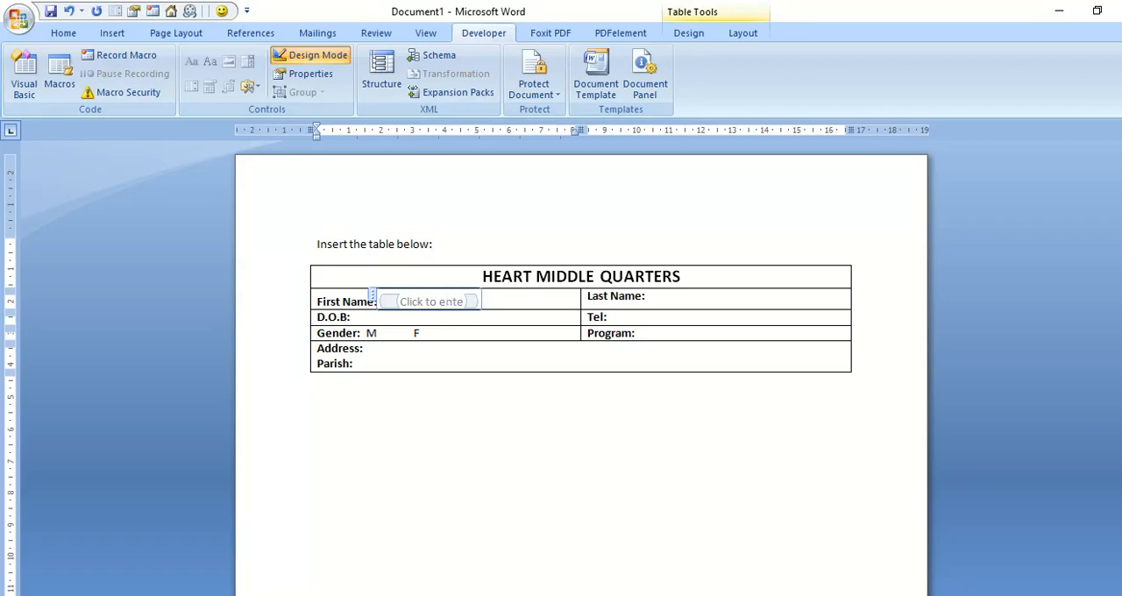
type("r First Name")
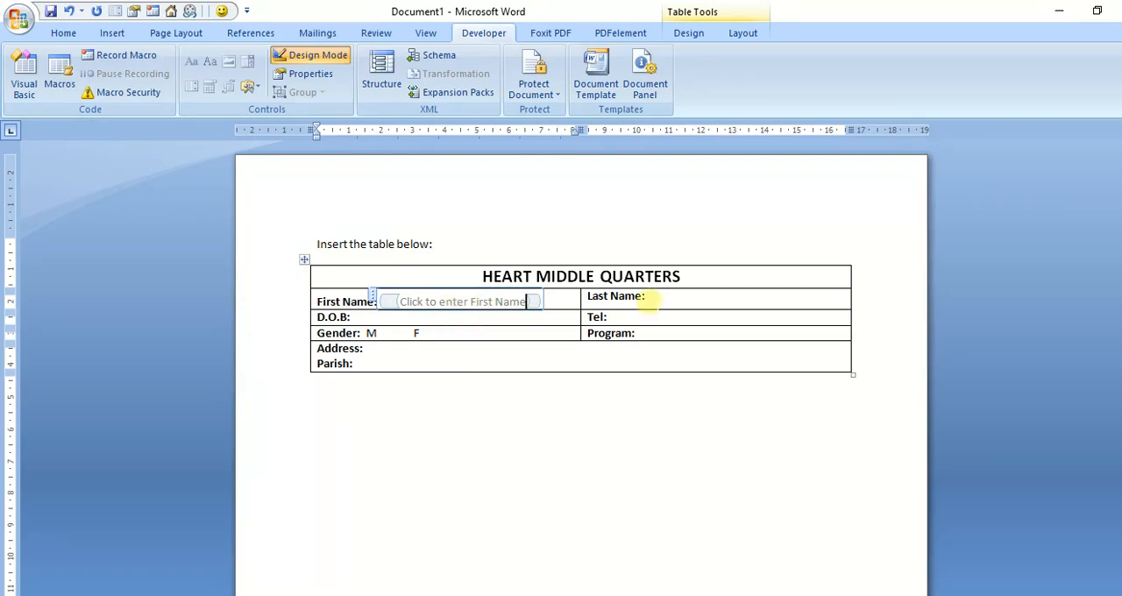
Step: Insert a plain text content control after the "Last Name:" label and set its placeholder to "Click to enter Last Name"
left_click(653, 297)
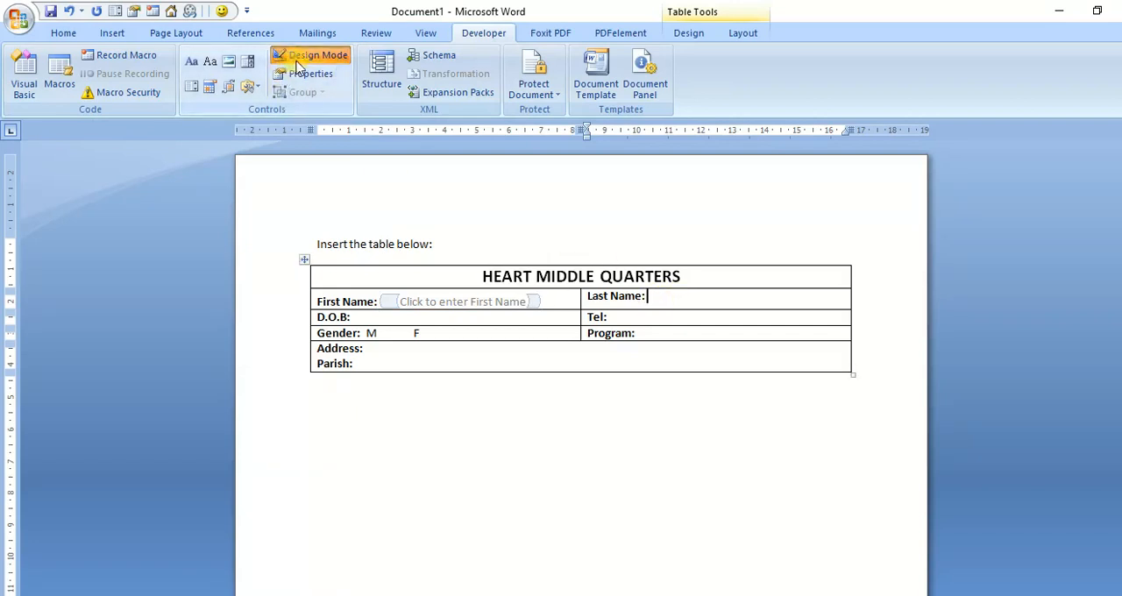
left_click(210, 65)
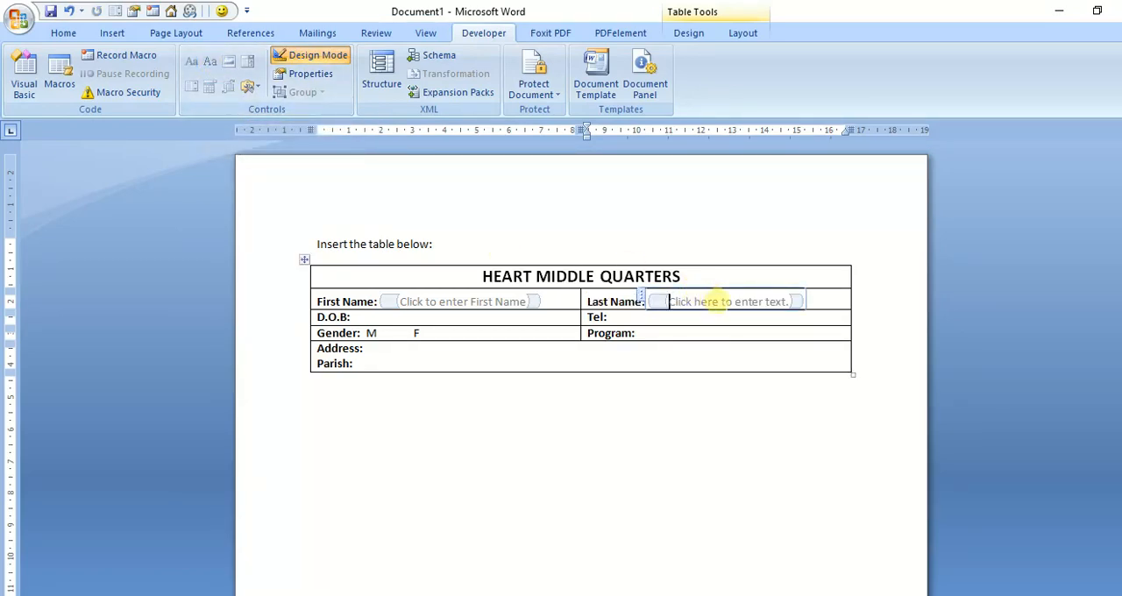
left_click(723, 301)
key("BackSpace")
key("BackSpace")
key("BackSpace")
key("BackSpace")
key("BackSpace")
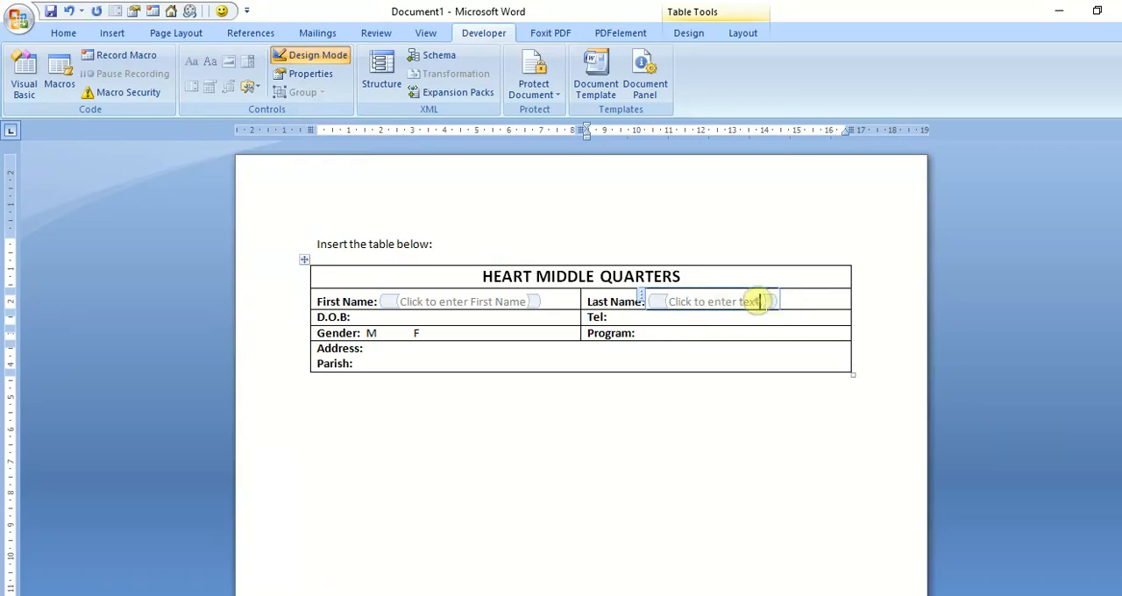
key("BackSpace")
key("BackSpace")
key("BackSpace")
key("BackSpace")
key("BackSpace")
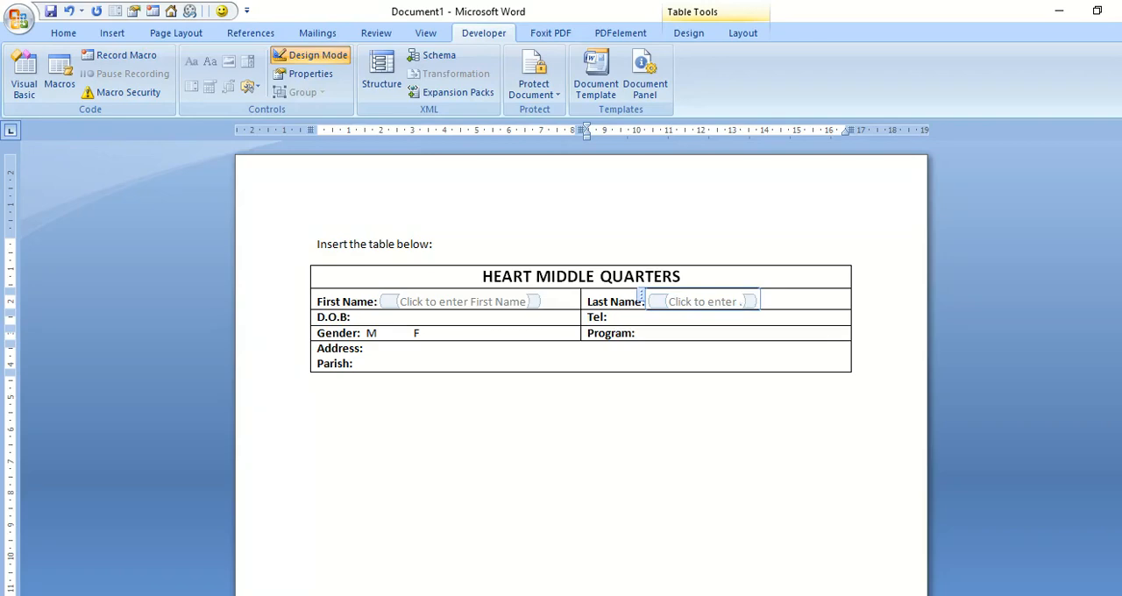
type("Last Name.")
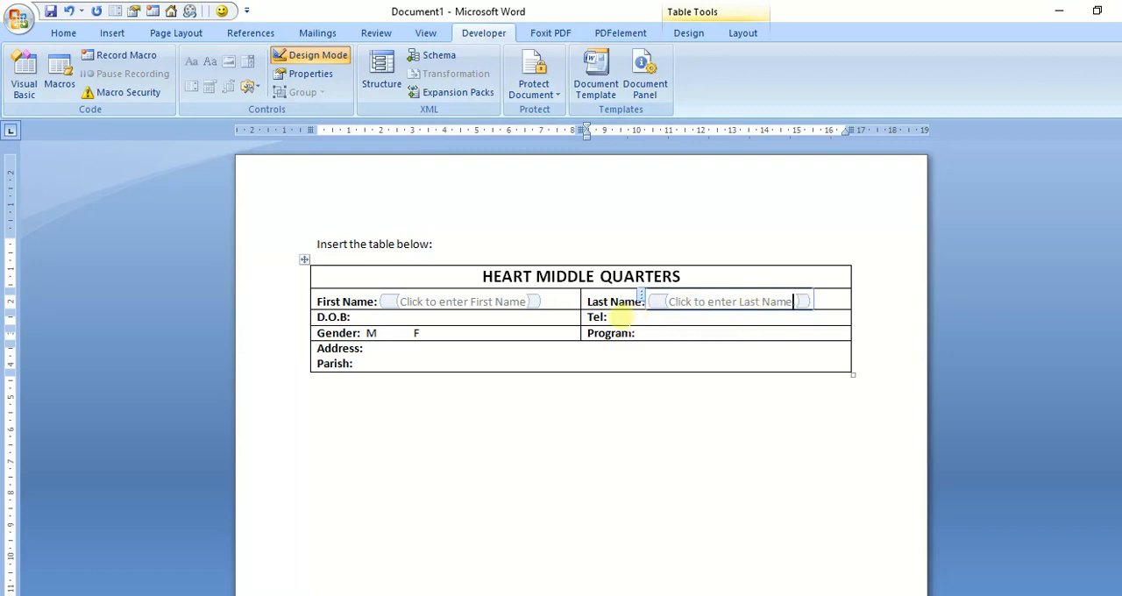
Step: Insert a plain text content control after the "Tel:" label and remove the word "here" from its placeholder text
left_click(619, 318)
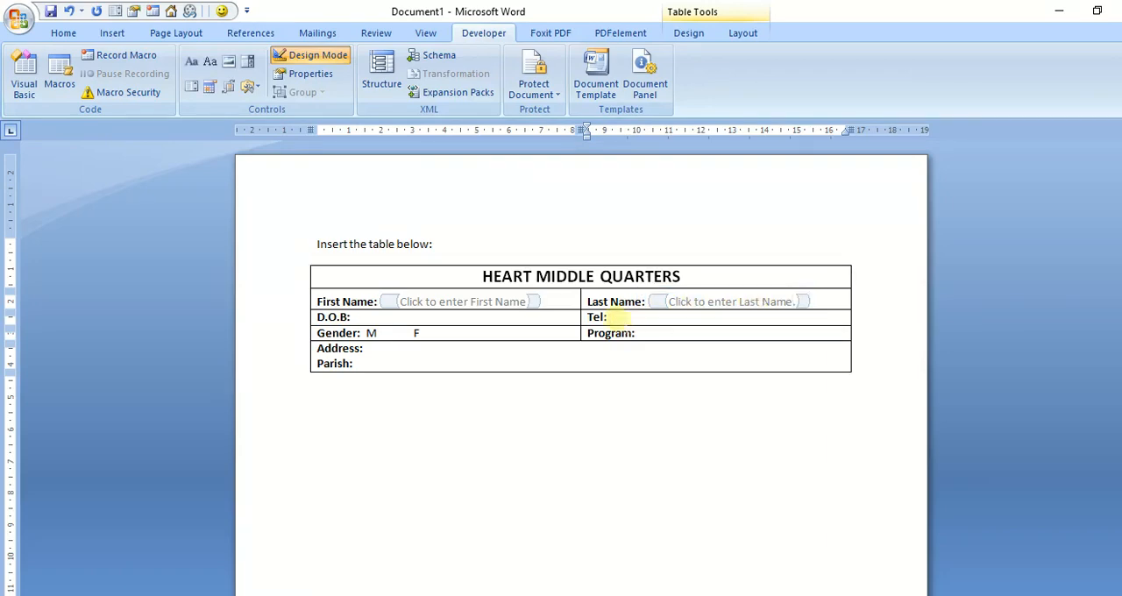
left_click(210, 61)
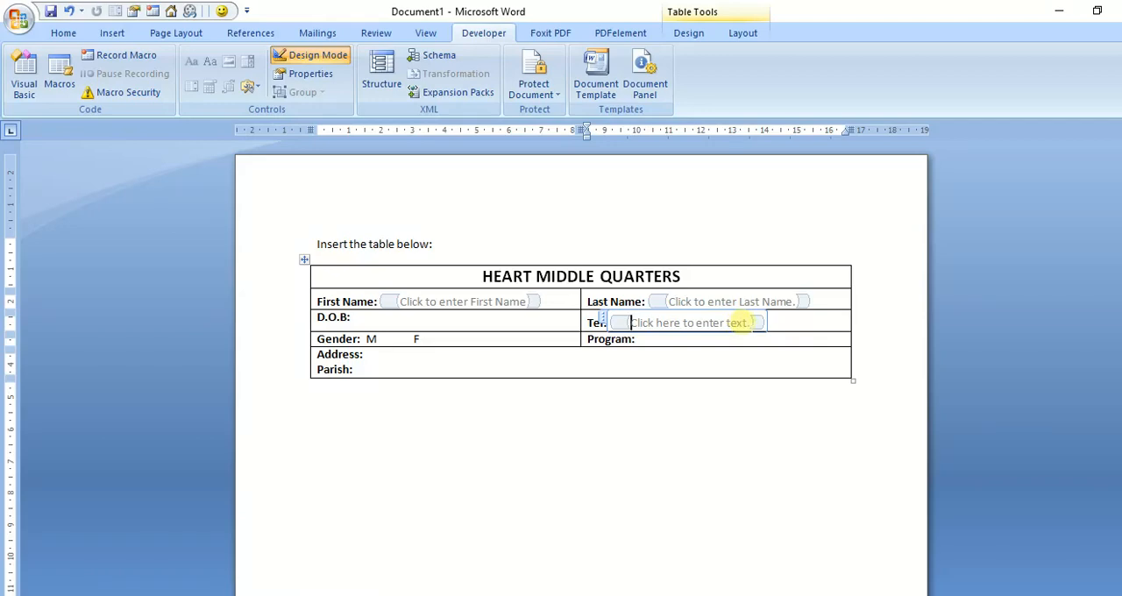
left_click(680, 323)
key("BackSpace")
key("BackSpace")
key("BackSpace")
key("BackSpace")
key("BackSpace")
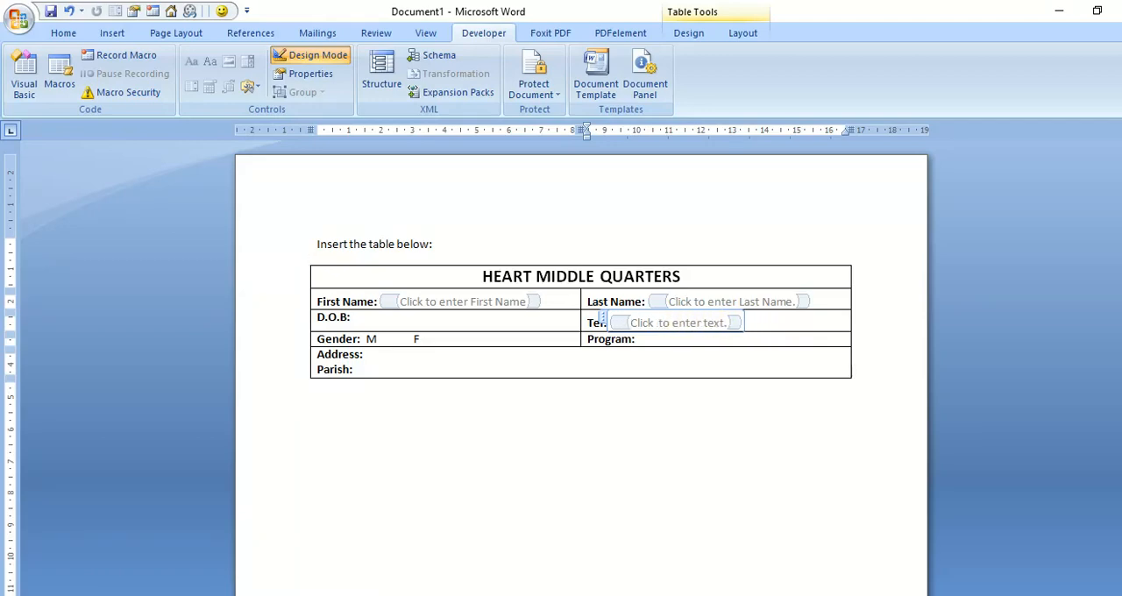
Step: Replace "text" with "tel. number" in the Tel control's placeholder so it reads "Click to enter tel. number."
left_click(717, 321)
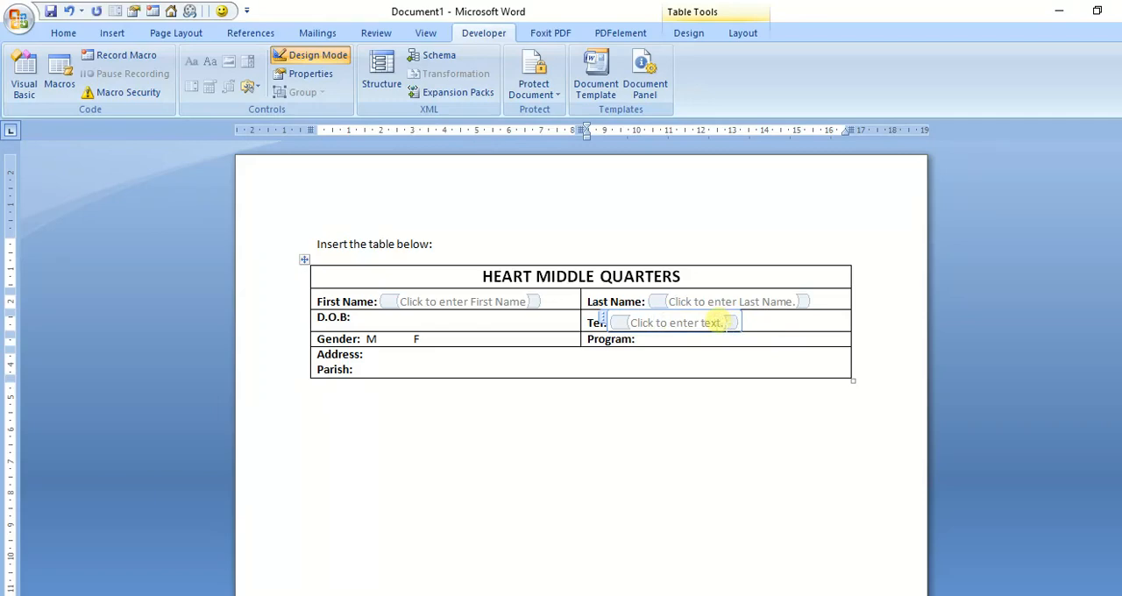
key("Right")
key("BackSpace")
key("BackSpace")
key("BackSpace")
key("BackSpace")
key("BackSpace")
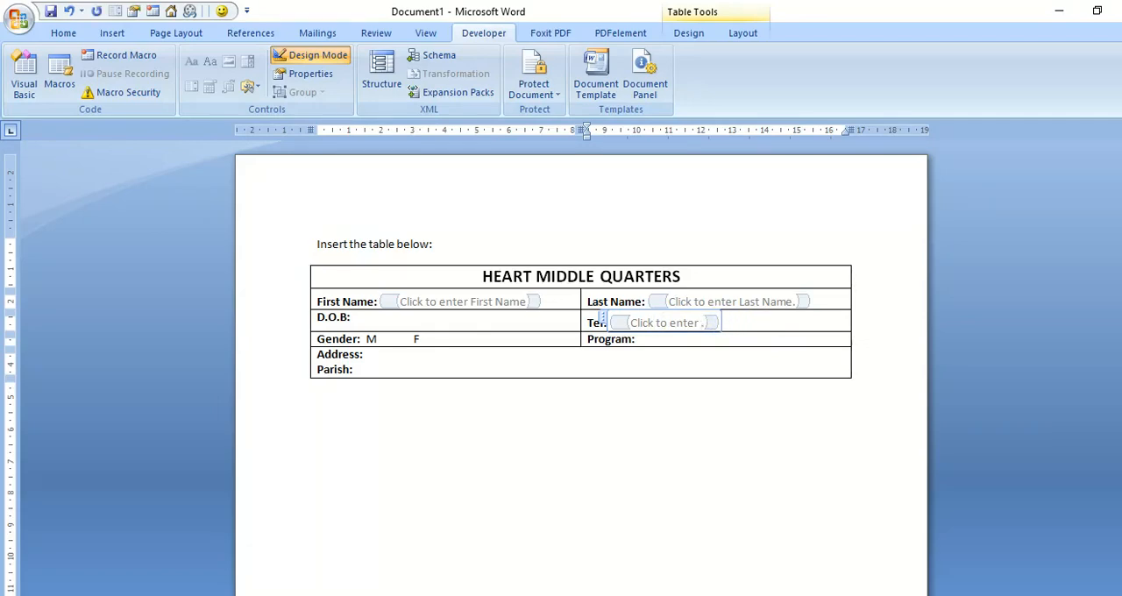
type("te")
type("l. number.")
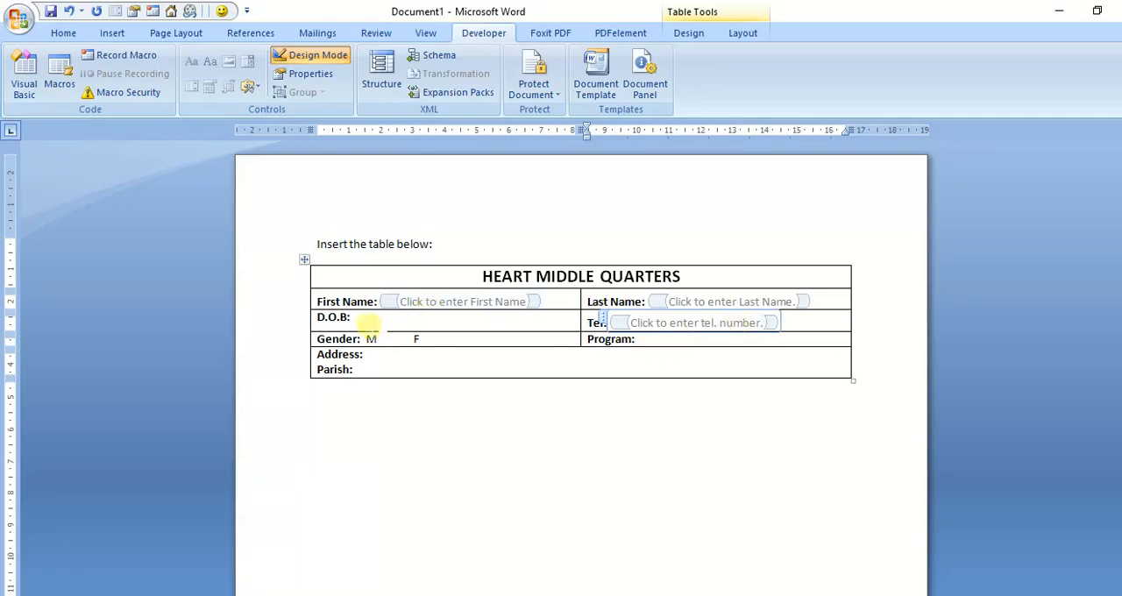
Step: Insert a date picker content control after the "D.O.B:" label and delete one space after the M in the Gender row
left_click(362, 323)
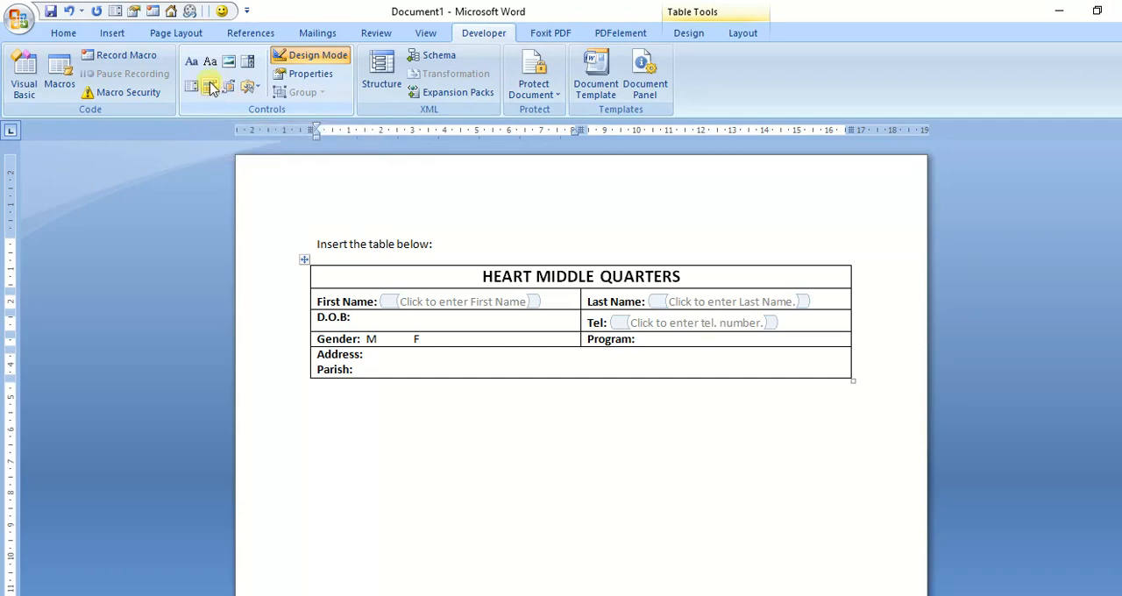
left_click(211, 91)
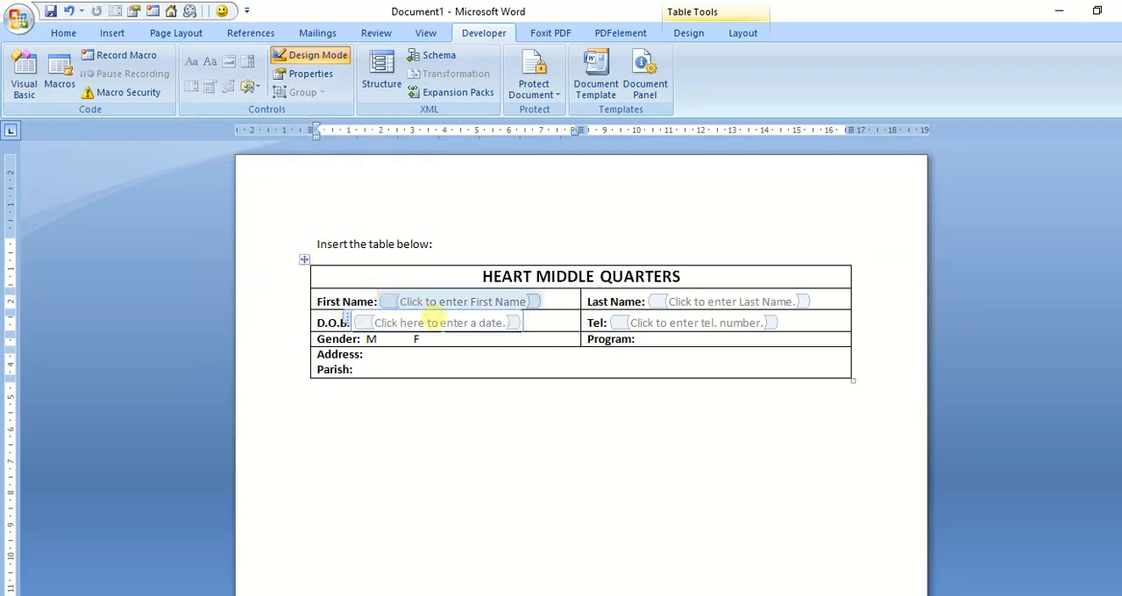
left_click(250, 88)
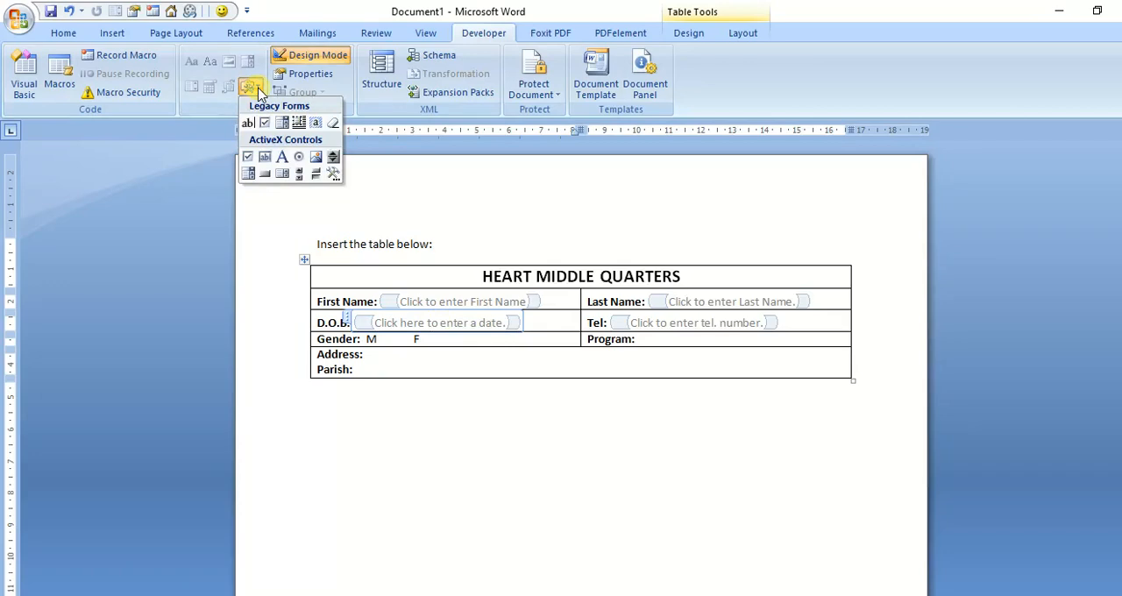
left_click(211, 162)
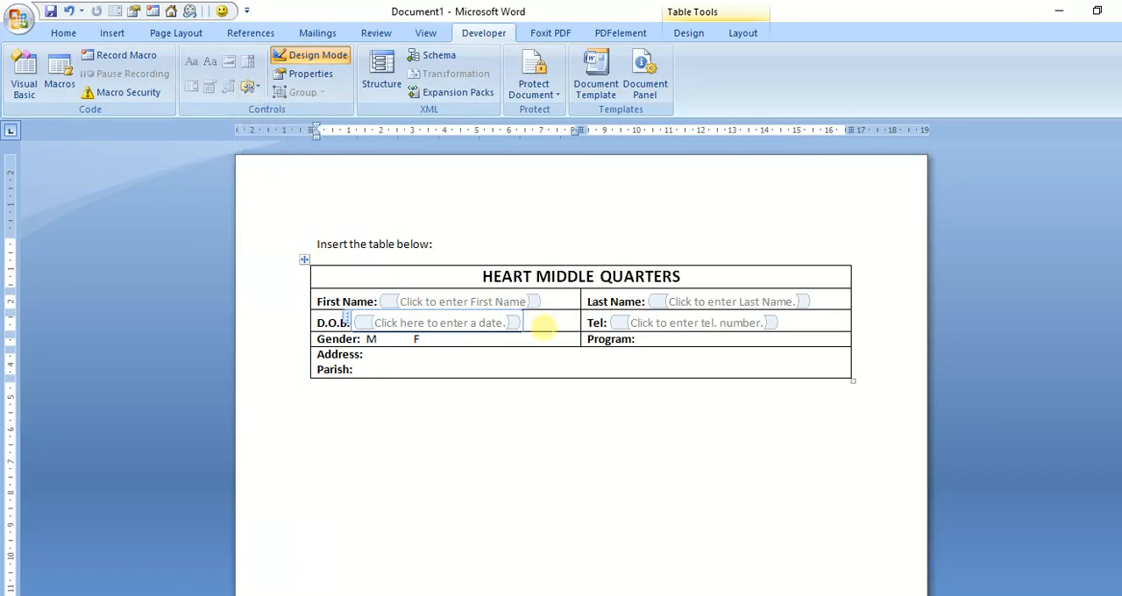
left_click(540, 326)
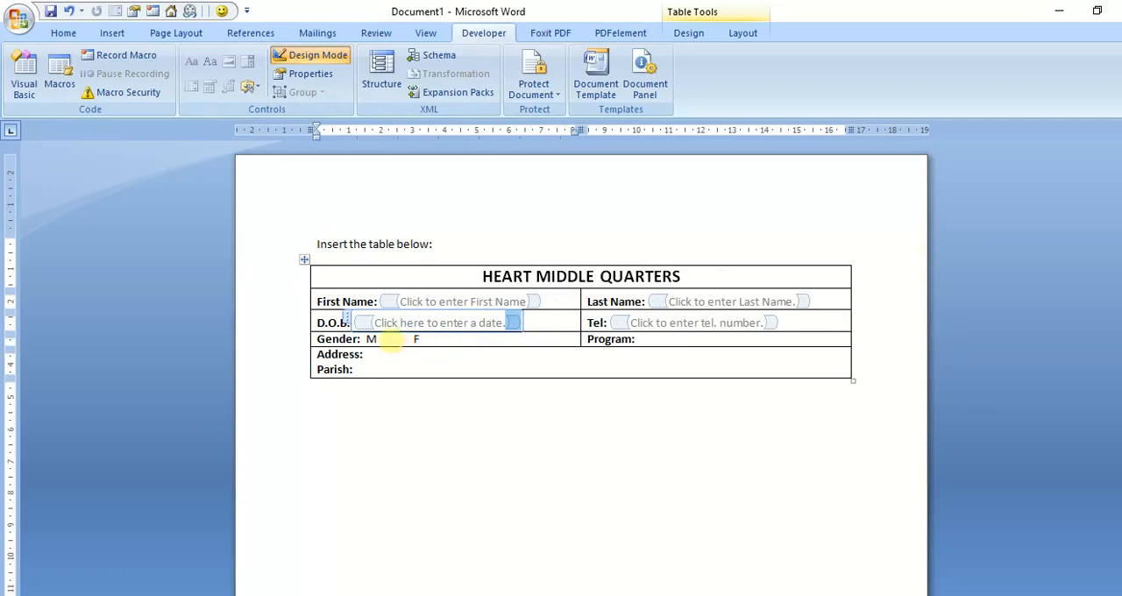
left_click(384, 339)
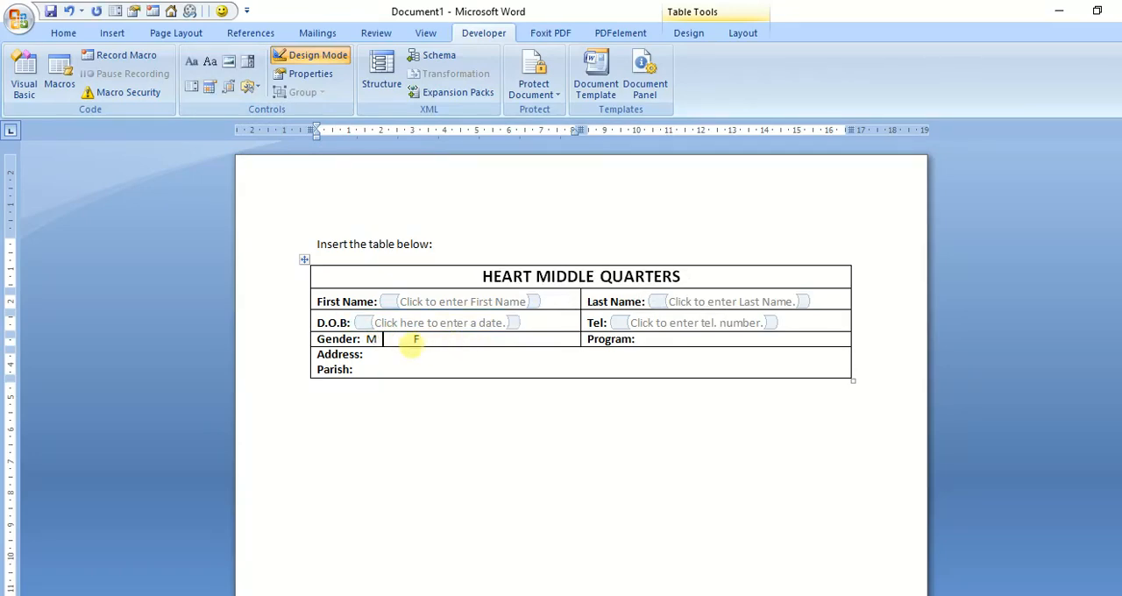
key("BackSpace")
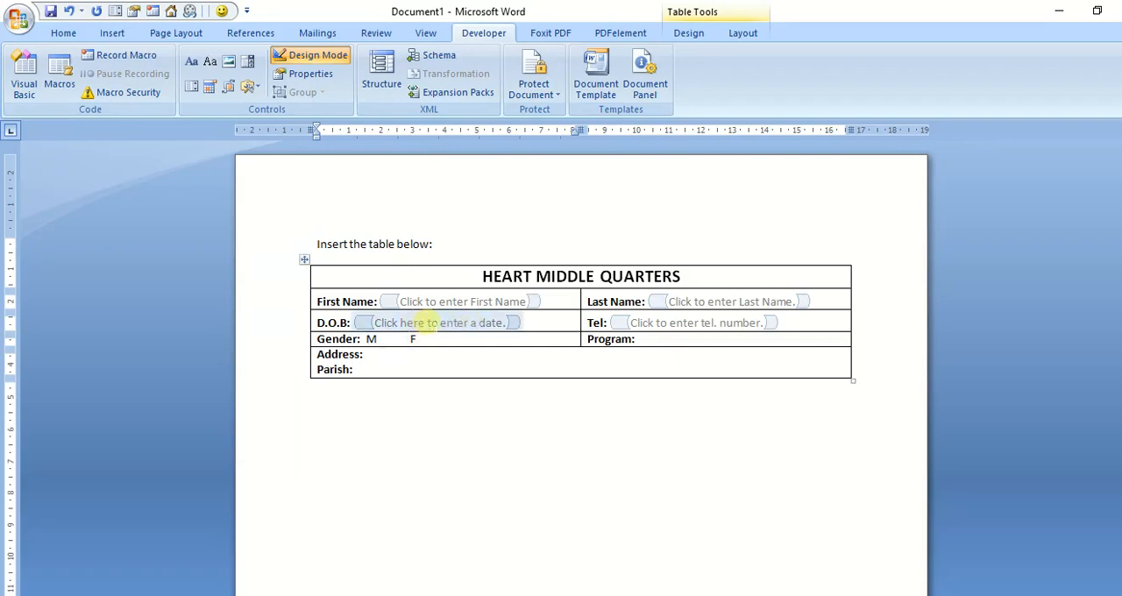
Step: Change the date picker's placeholder text in the D.O.B. field to "Click to enter DOB."
left_click_drag(427, 322, 399, 323)
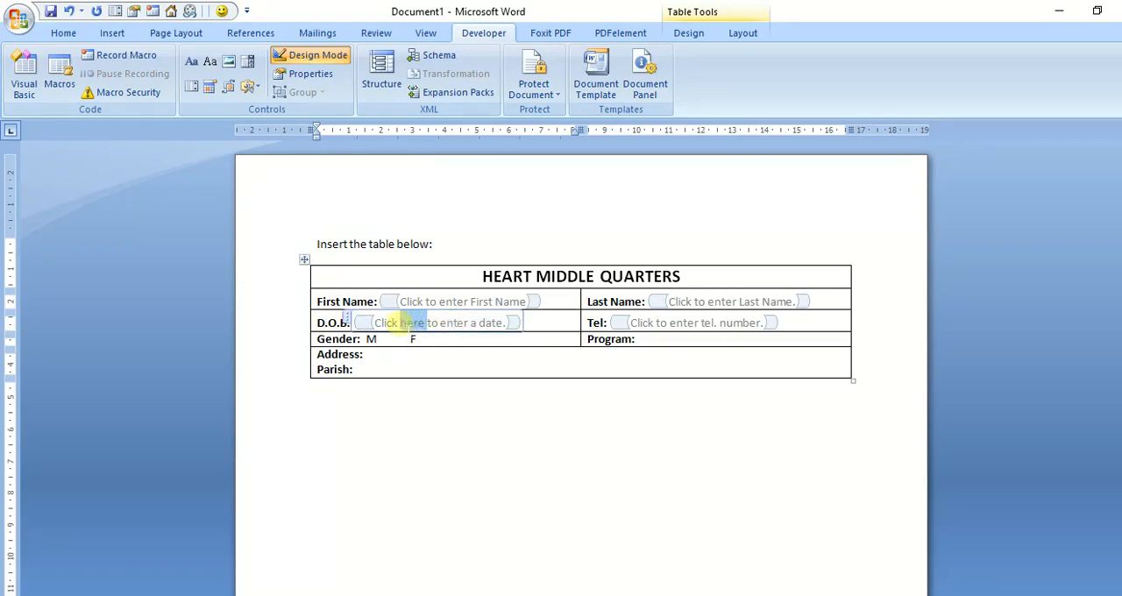
key("Delete")
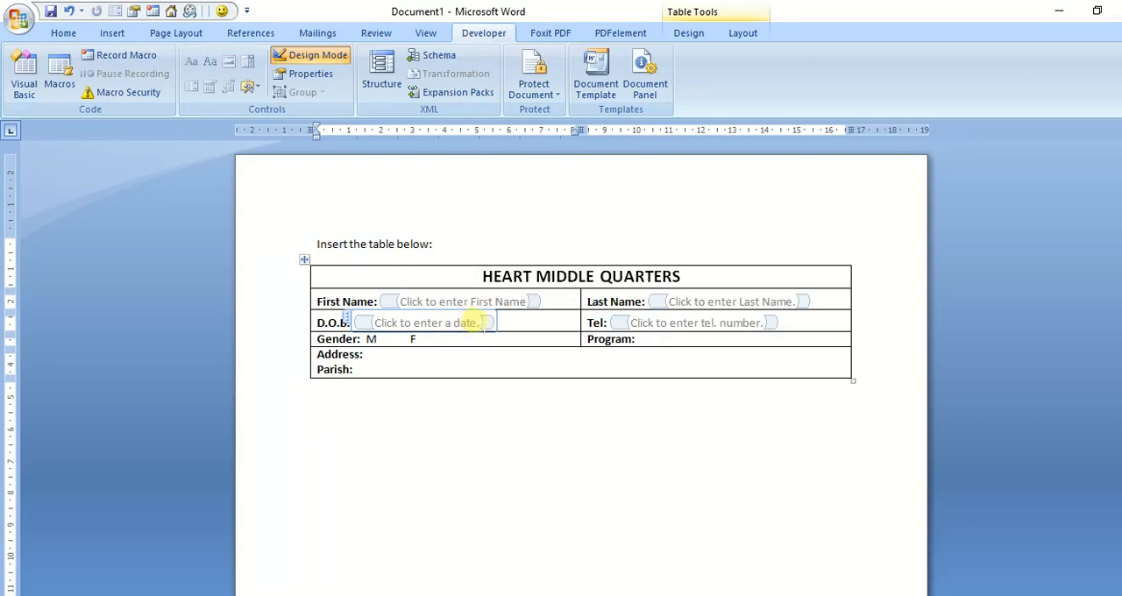
left_click_drag(478, 321, 443, 322)
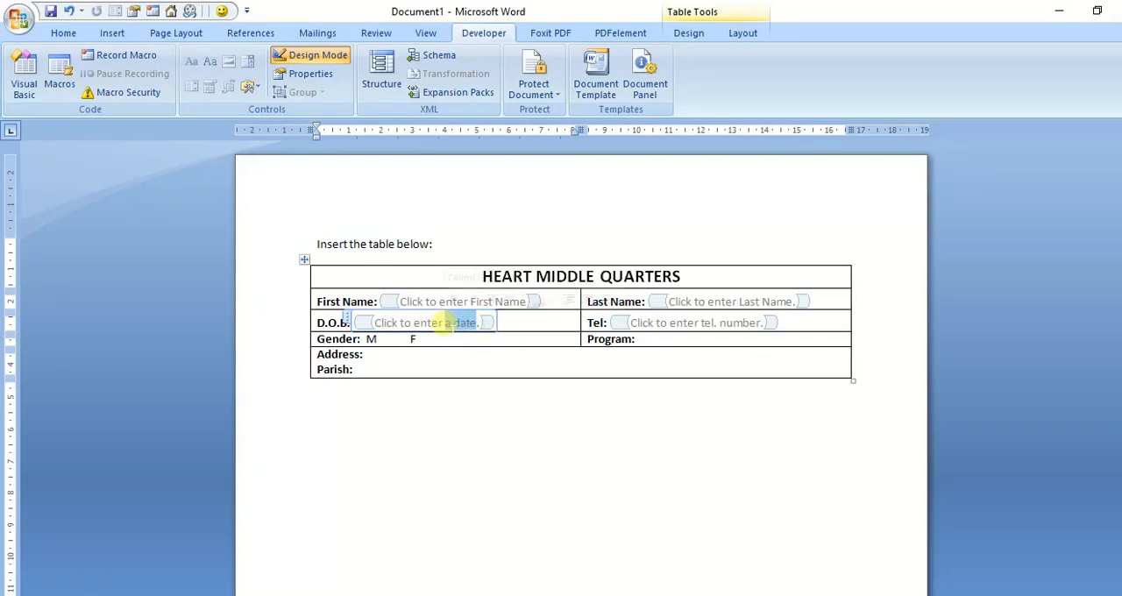
type("DO.")
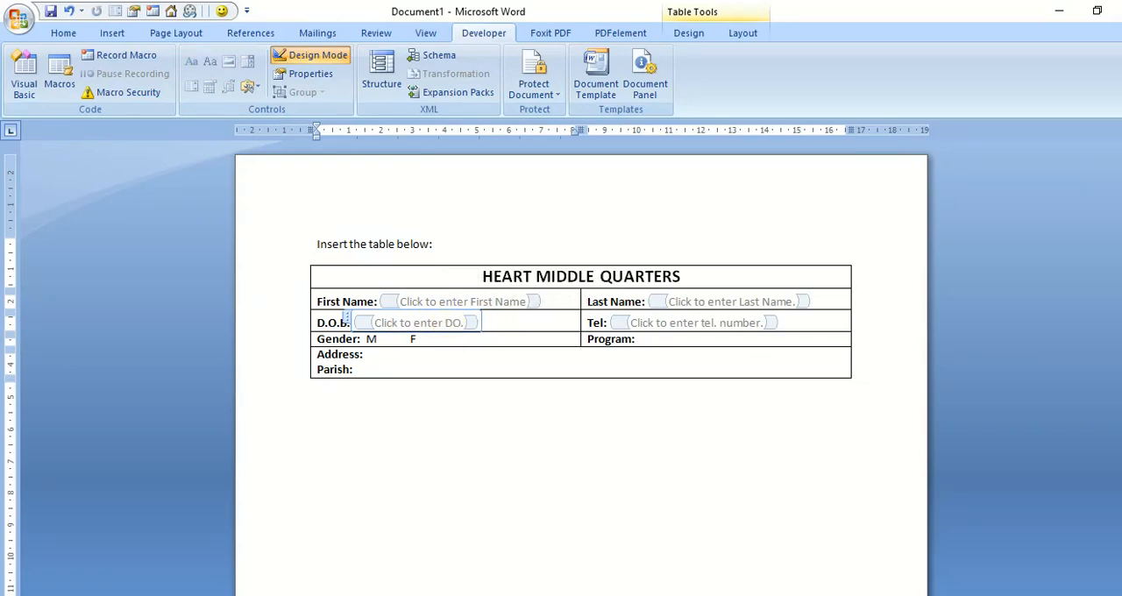
type("B")
key("Delete")
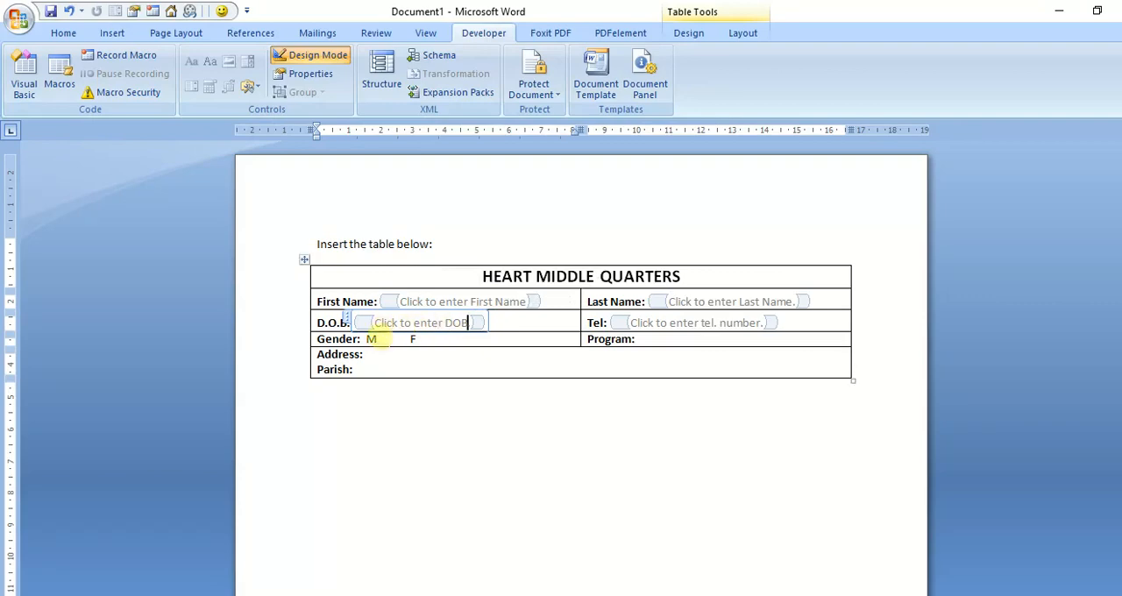
Step: Try an ActiveX check box after the M in the Gender row and remove it again
left_click(379, 339)
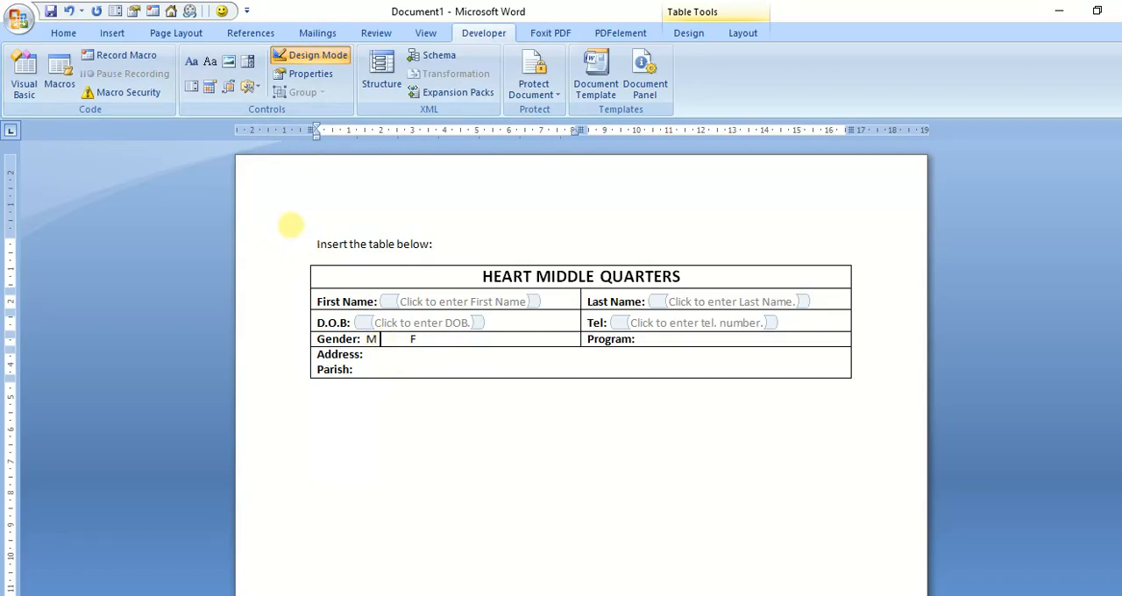
left_click(249, 88)
left_click(250, 87)
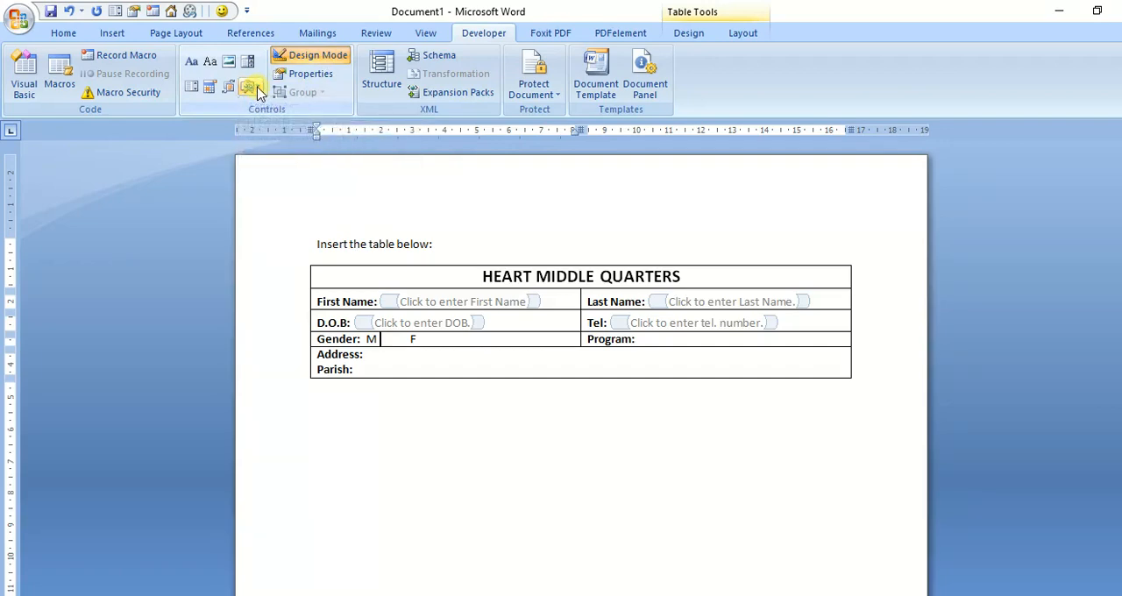
left_click(251, 87)
left_click(250, 88)
left_click(251, 87)
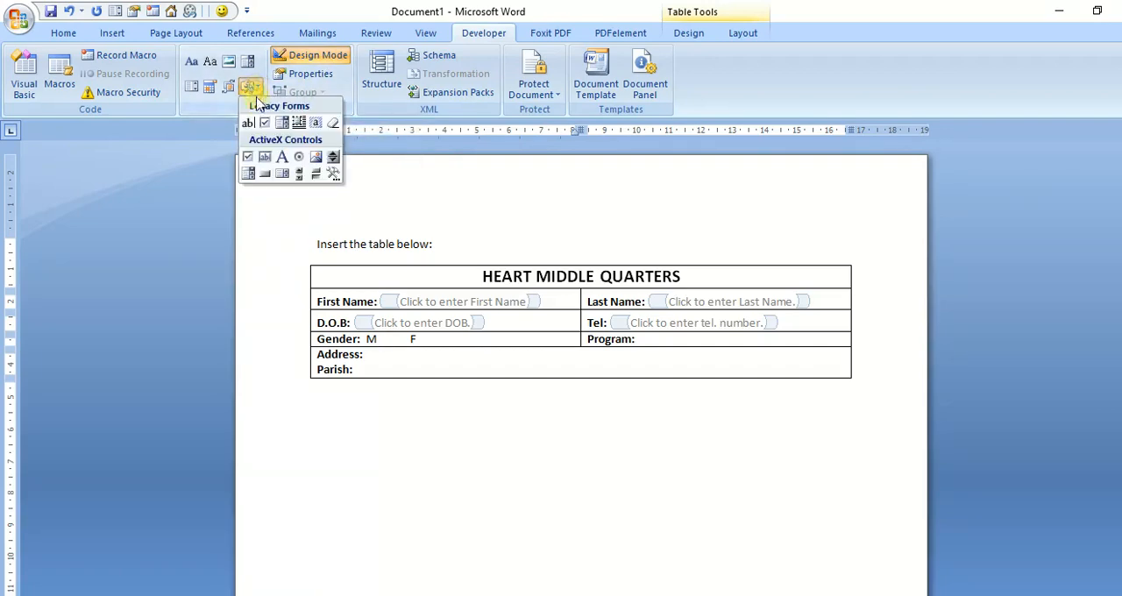
left_click(248, 159)
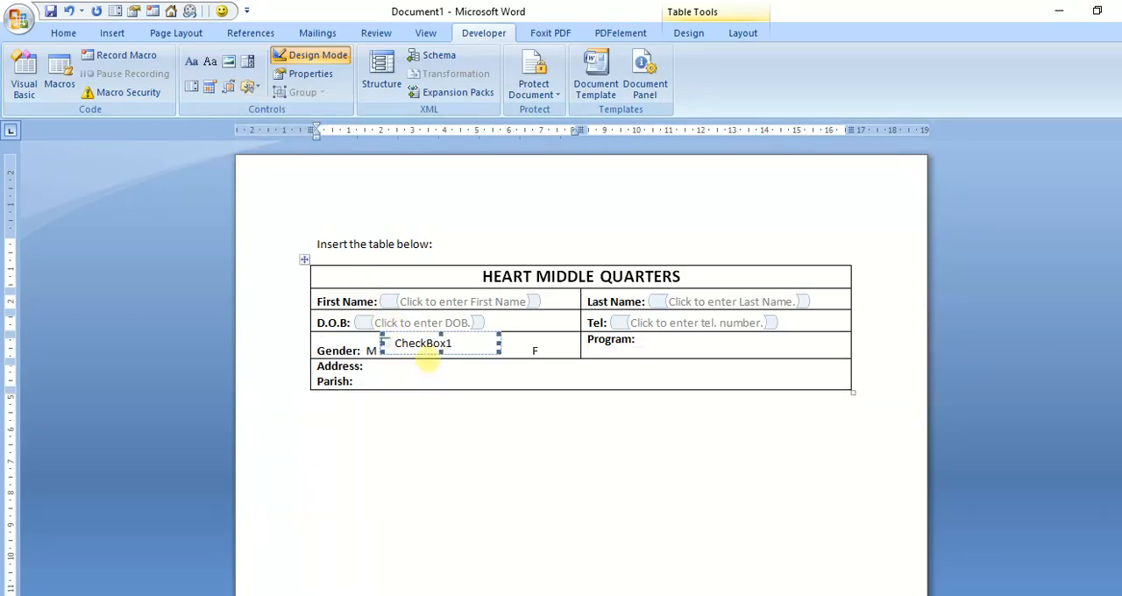
key("Delete")
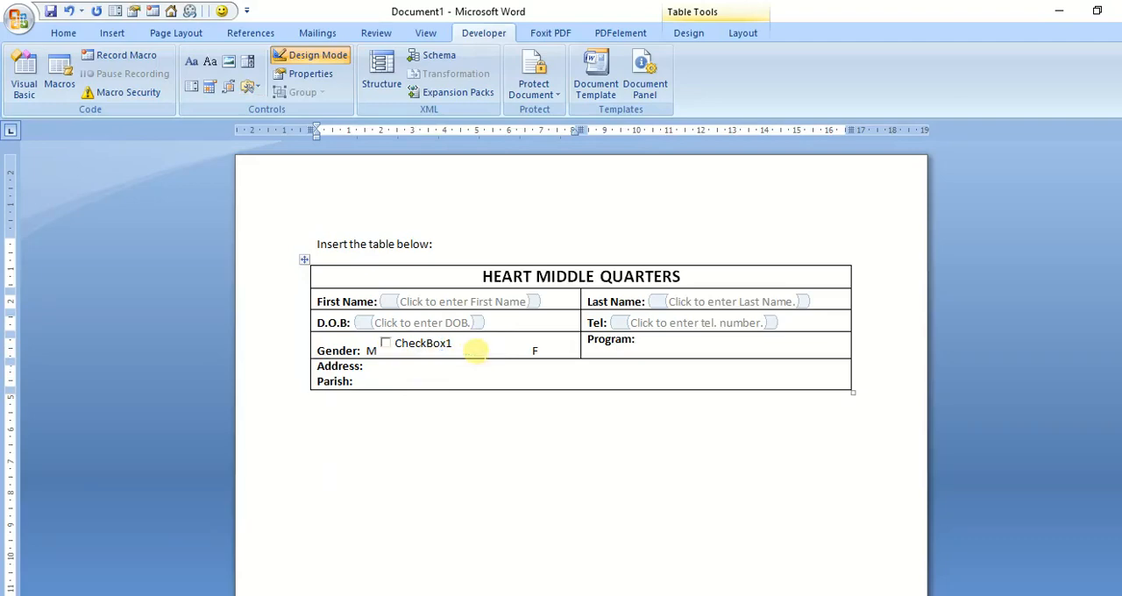
Step: Insert legacy form check boxes after the M and after the F in the Gender row
left_click(249, 87)
left_click(264, 124)
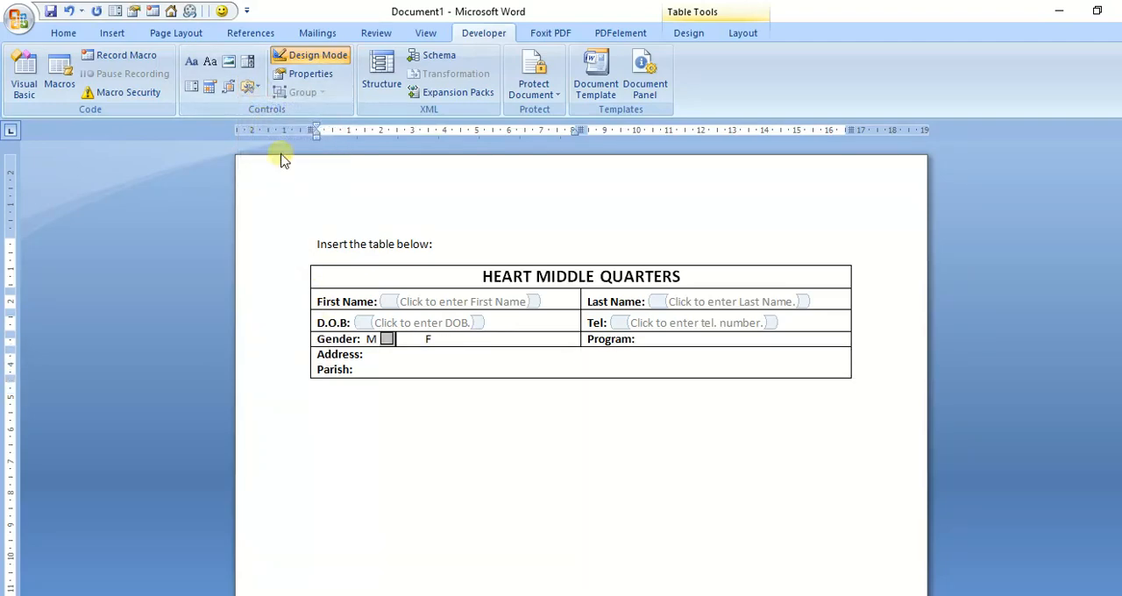
left_click(435, 340)
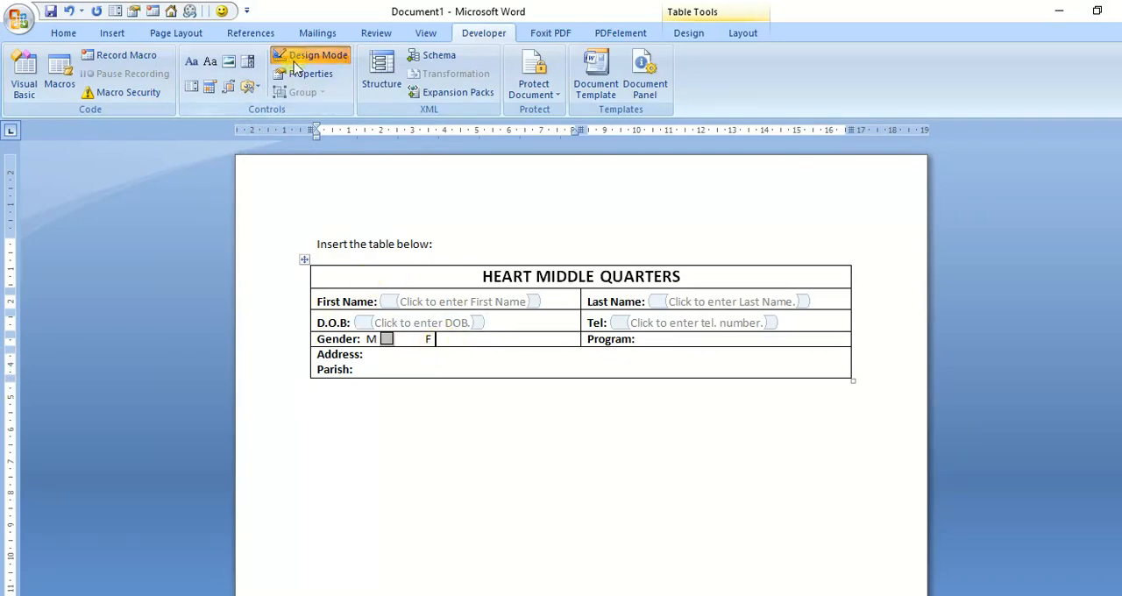
left_click(250, 86)
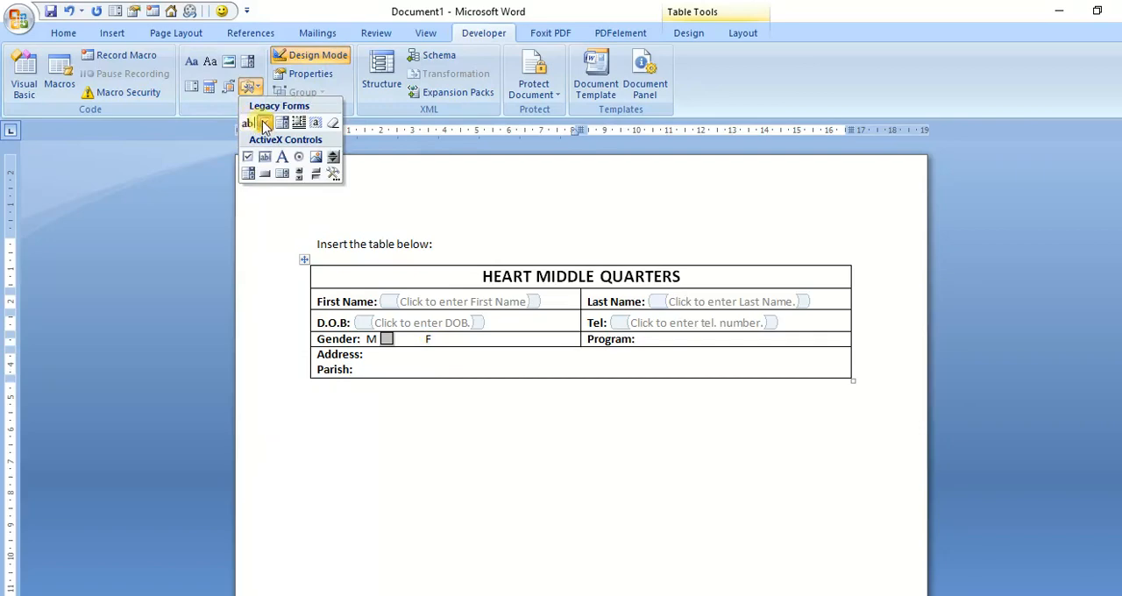
left_click(265, 124)
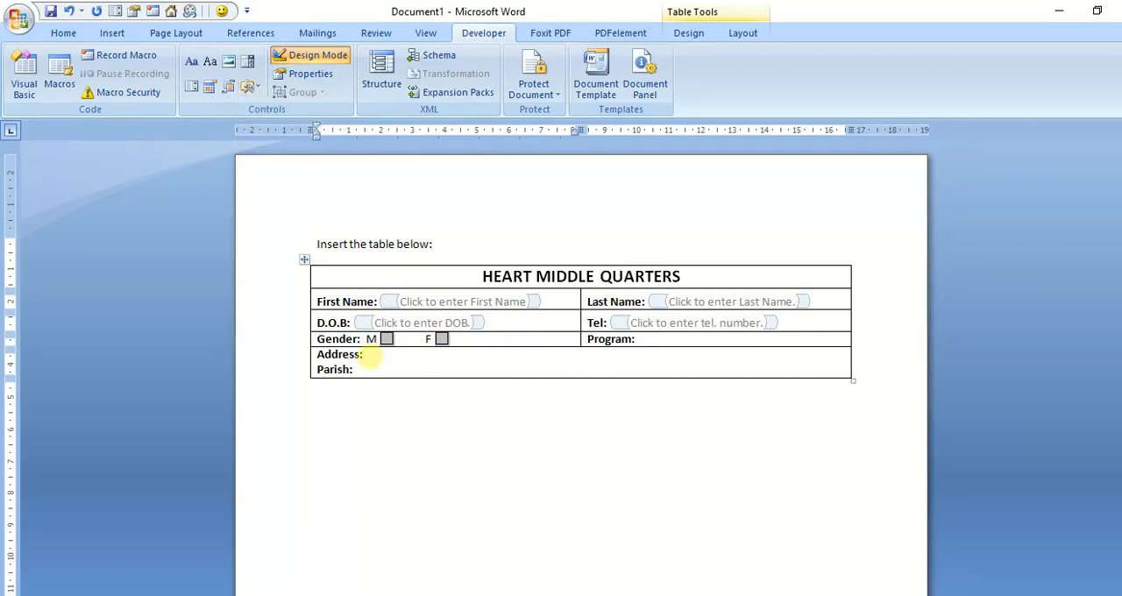
Step: Insert plain text content controls after the "Address:" and "Parish:" labels
left_click(366, 355)
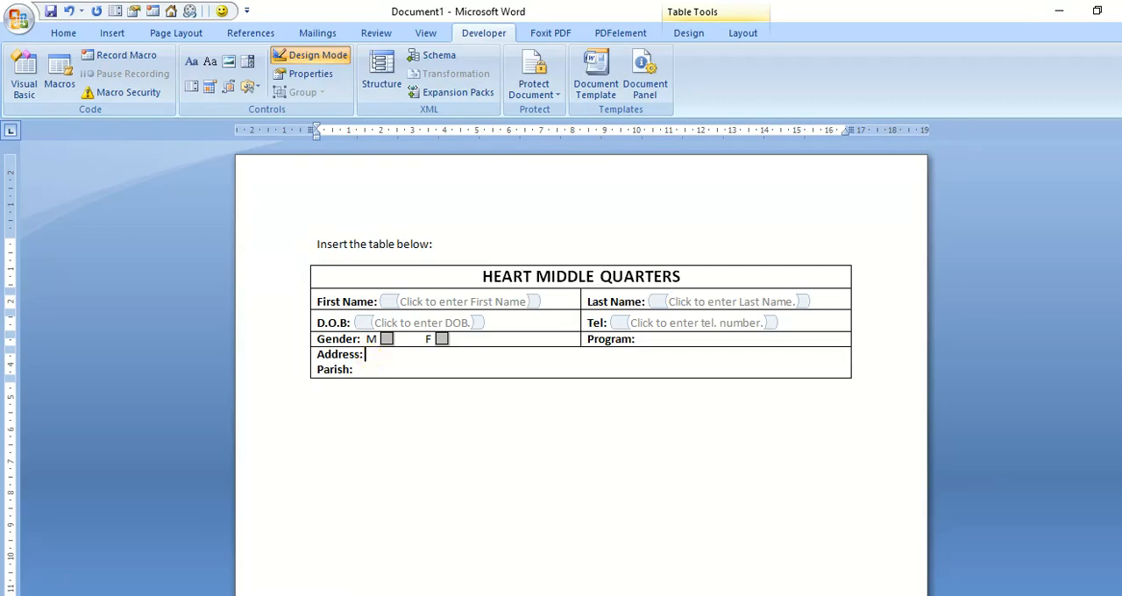
left_click(210, 69)
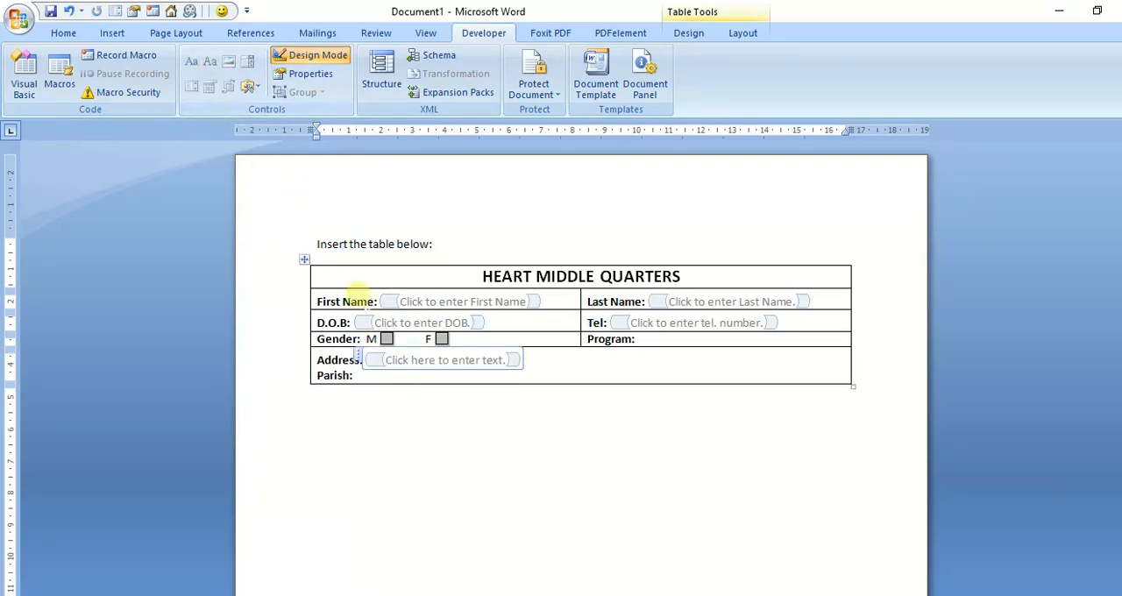
left_click(355, 376)
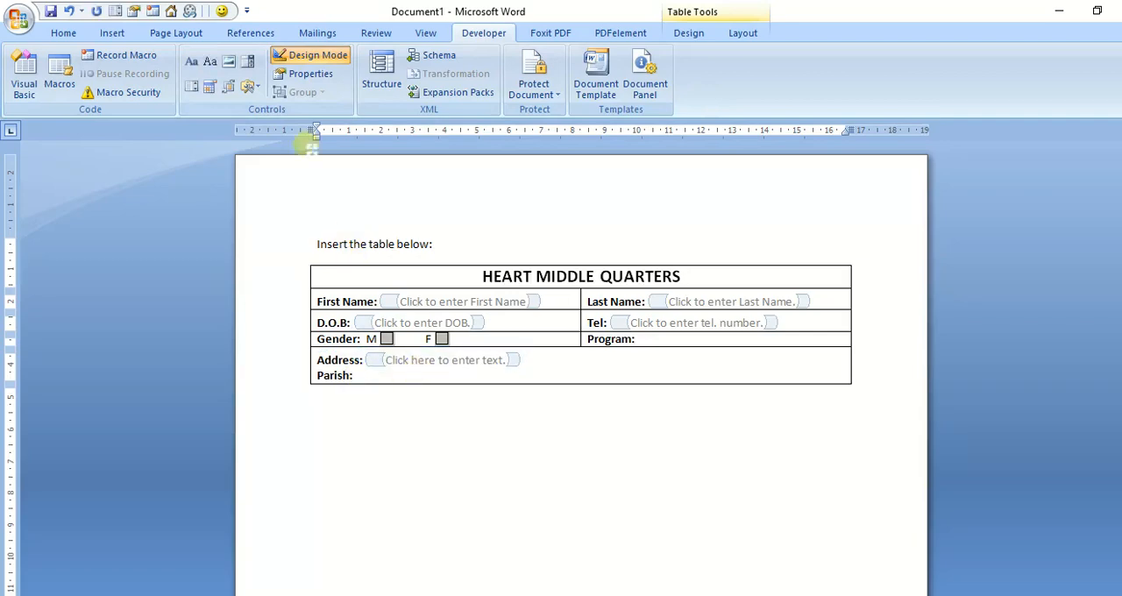
left_click(211, 63)
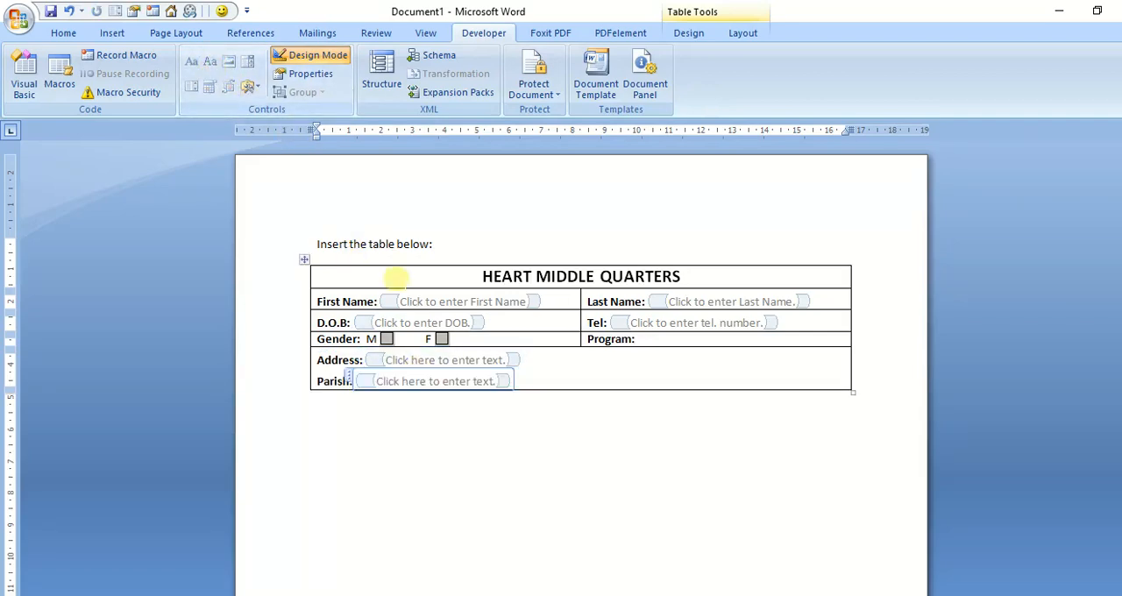
Step: Remove the word "here" from the Address control's placeholder so it reads "Click to enter text."
left_click(463, 359)
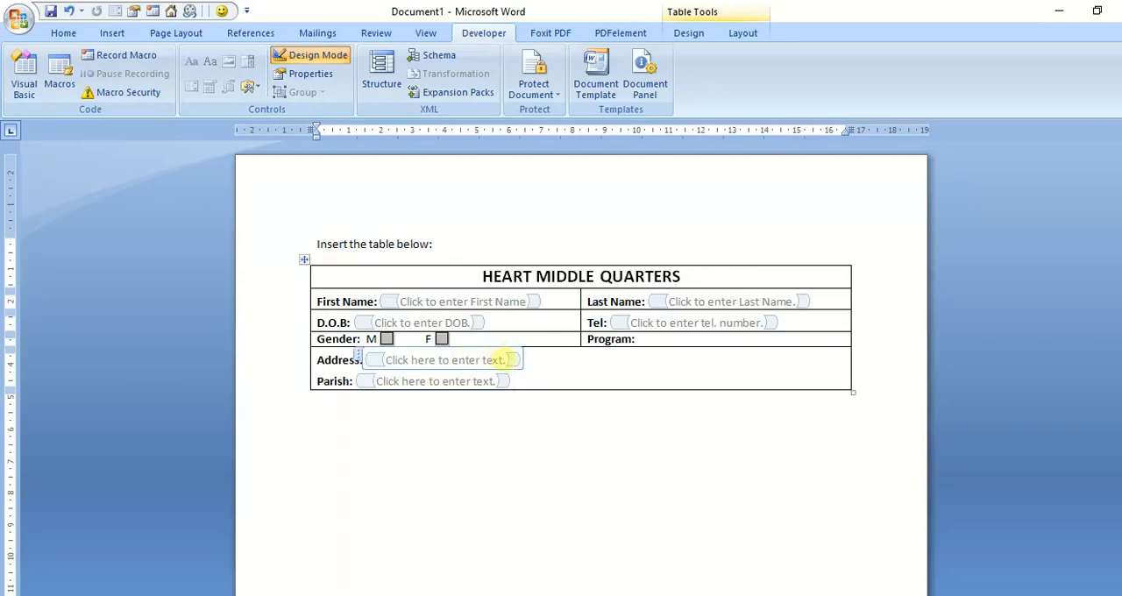
left_click_drag(506, 359, 428, 351)
left_click(436, 358)
key("BackSpace")
key("BackSpace")
key("BackSpace")
key("BackSpace")
key("BackSpace")
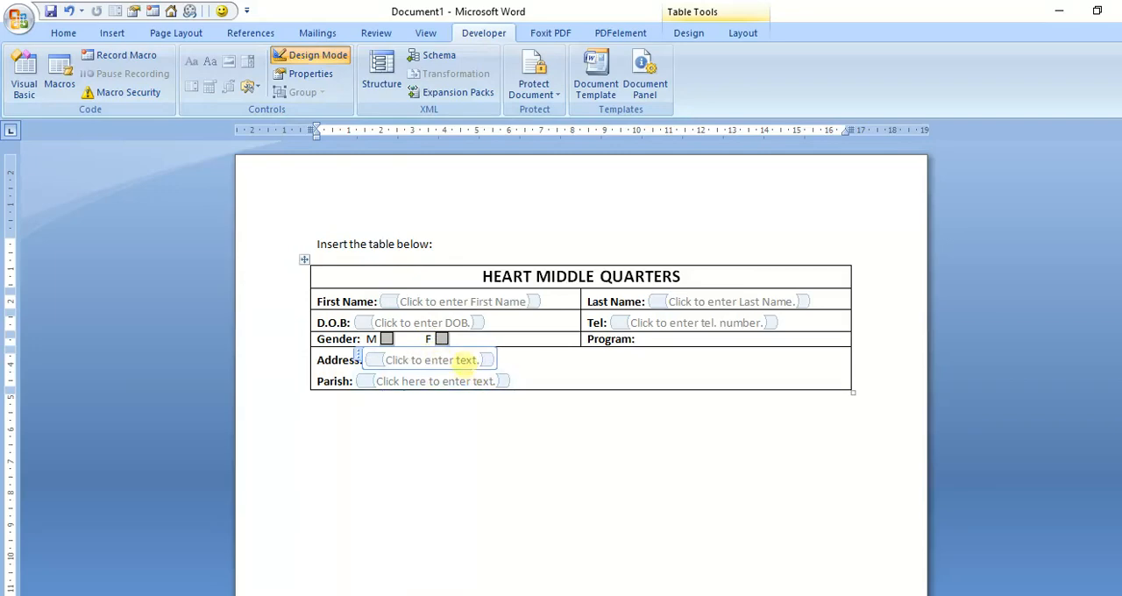
Step: Replace the word "text" with "address" in the Address control's placeholder
left_click(481, 359)
key("BackSpace")
key("BackSpace")
key("BackSpace")
key("BackSpace")
key("BackSpace")
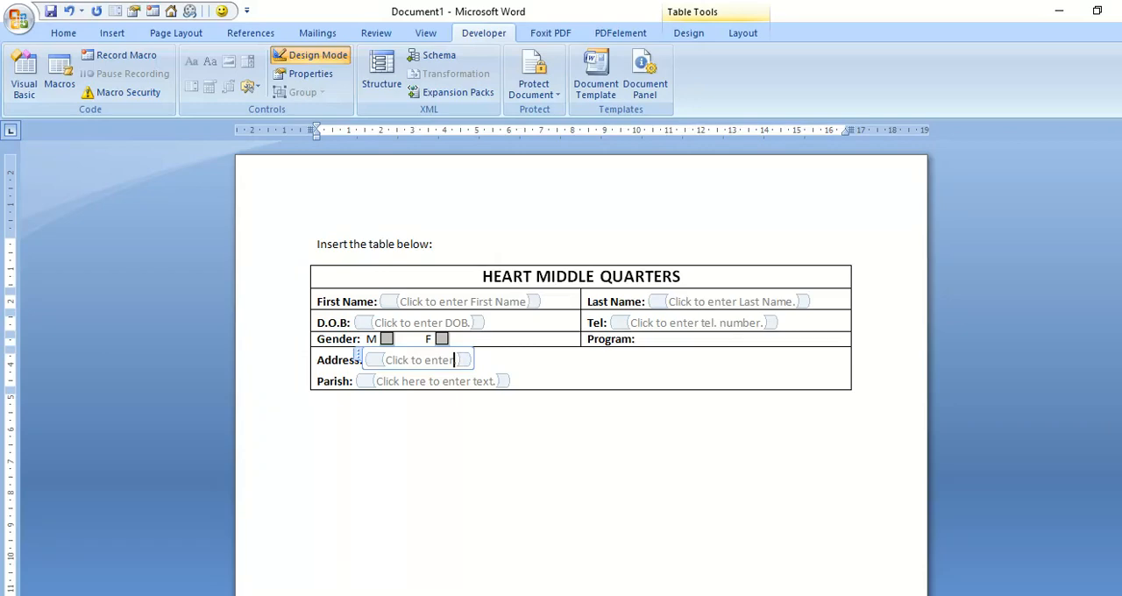
type("addres")
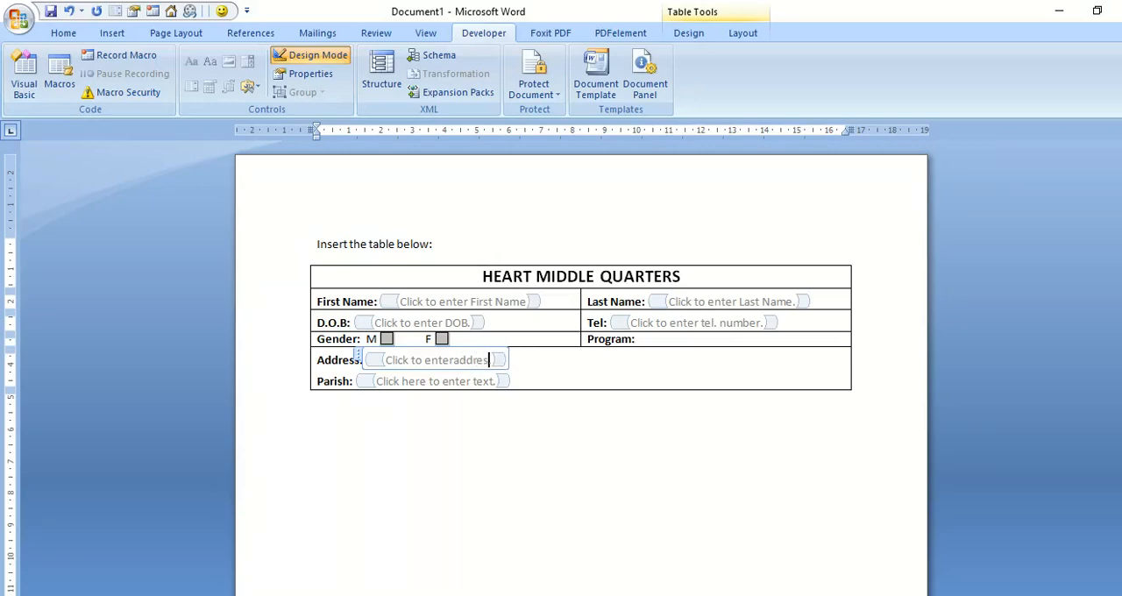
type("s")
Step: Change the Parish control's placeholder to "Click to enter parish."
left_click(456, 380)
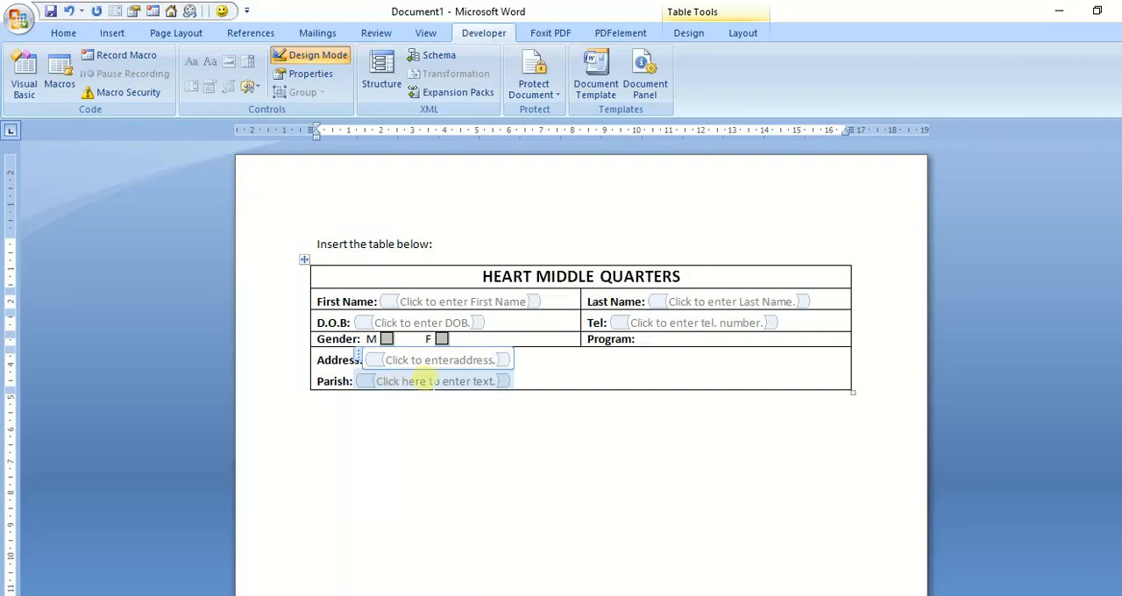
left_click(429, 381)
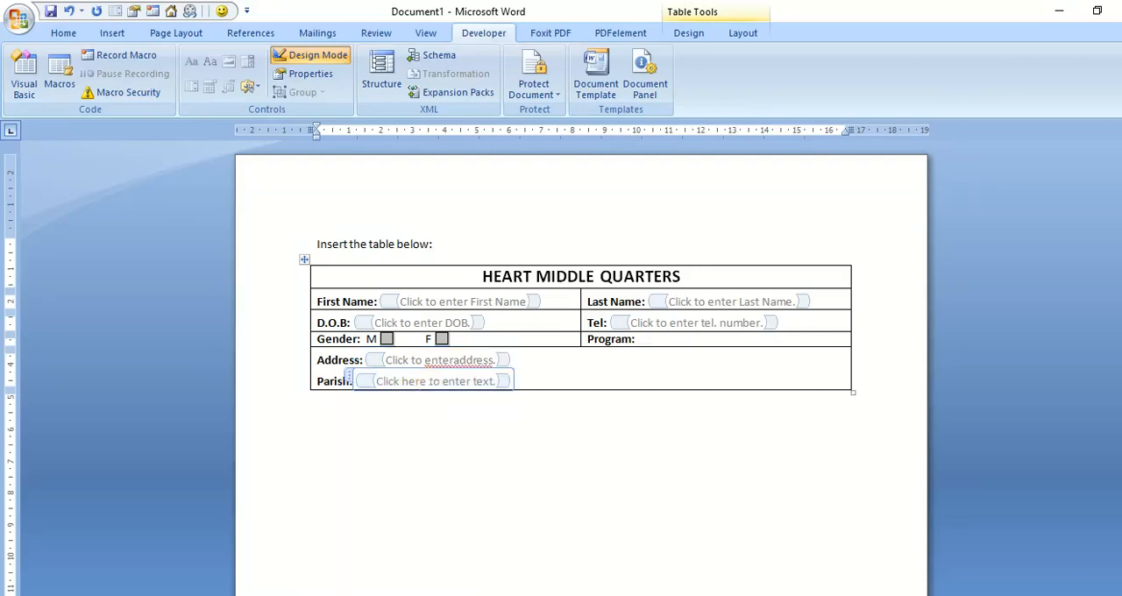
key("BackSpace")
key("BackSpace")
key("BackSpace")
key("BackSpace")
key("BackSpace")
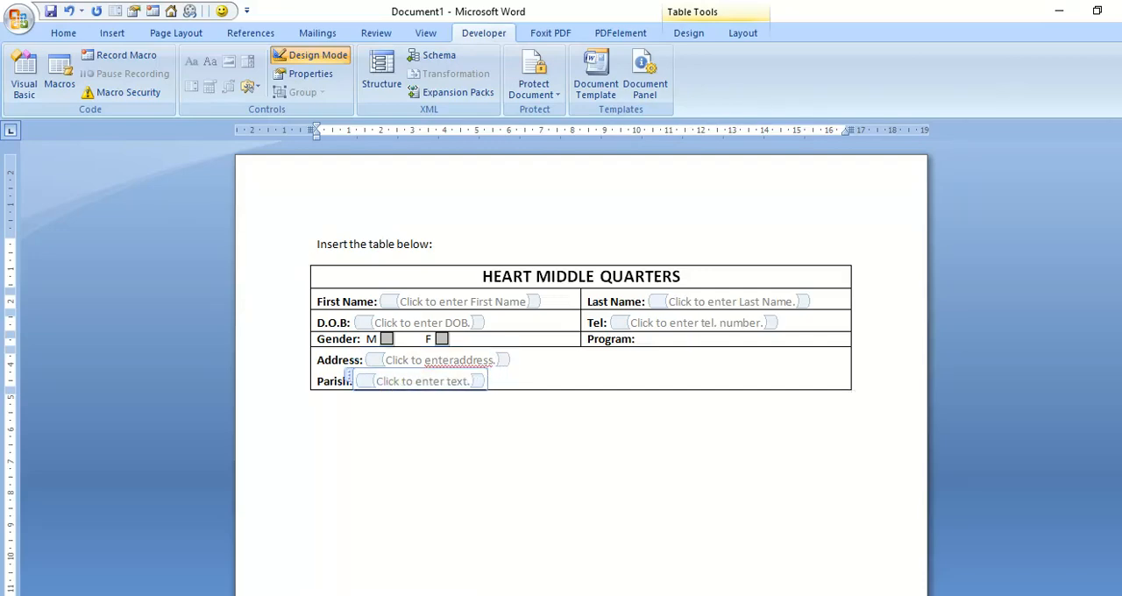
left_click(470, 381)
key("BackSpace")
key("BackSpace")
key("BackSpace")
key("BackSpace")
key("BackSpace")
type("parish")
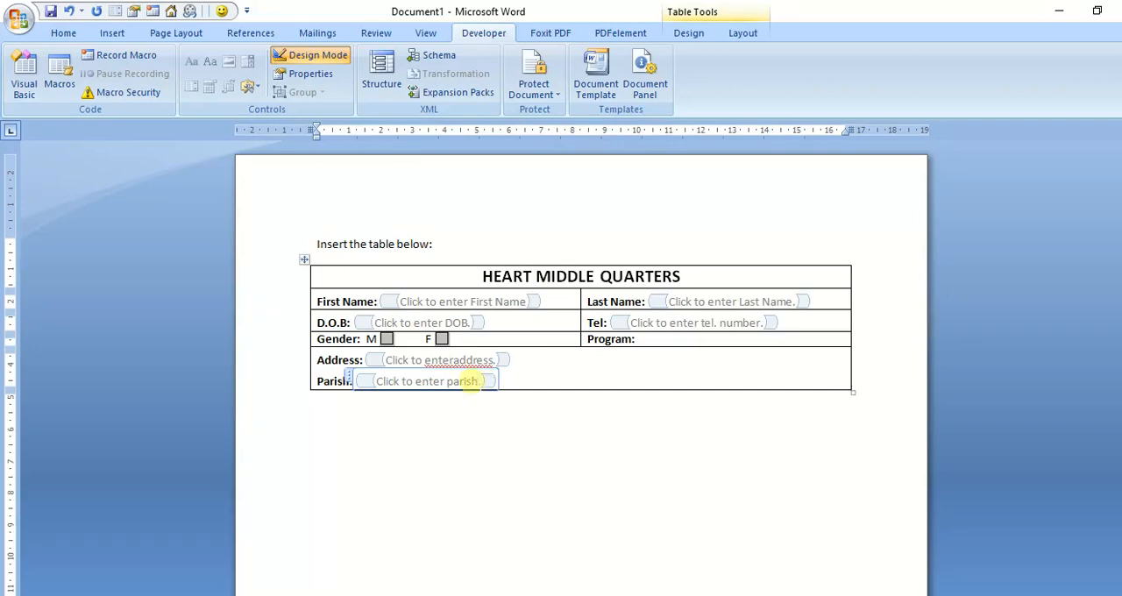
Step: Add the missing space before "address" so the Address placeholder reads "Click to enter address."
left_click(447, 360)
type("r")
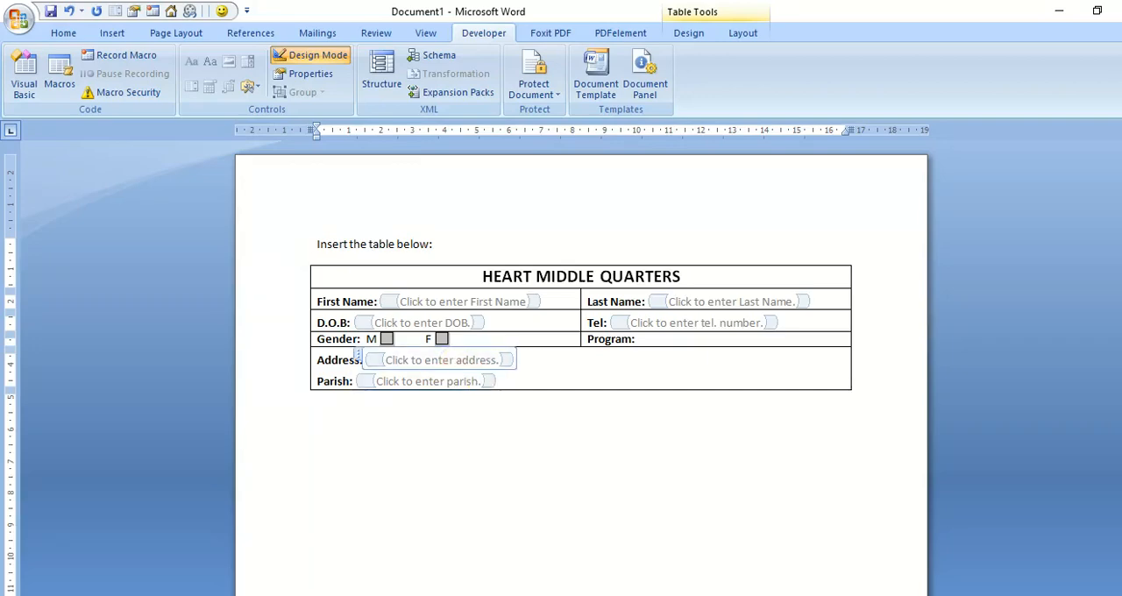
left_click(538, 366)
left_click(646, 340)
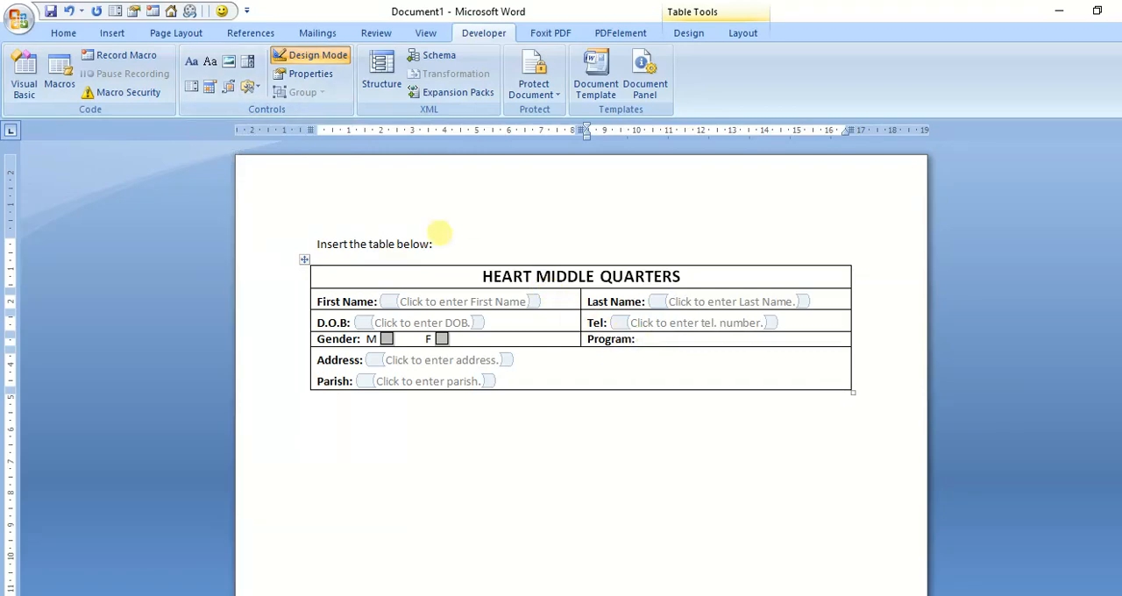
left_click(196, 91)
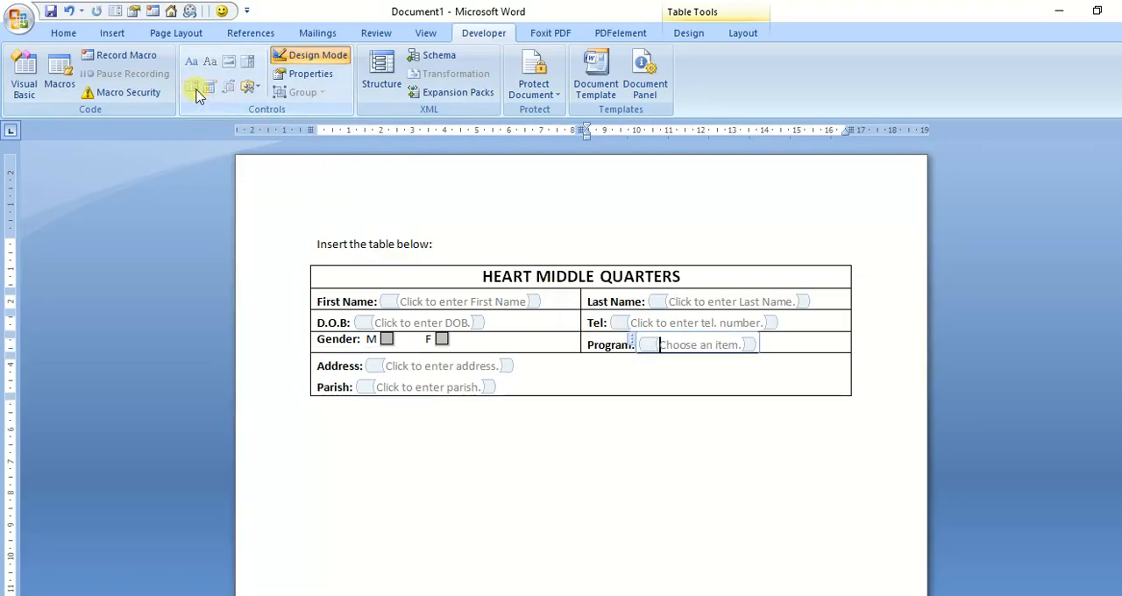
left_click(300, 77)
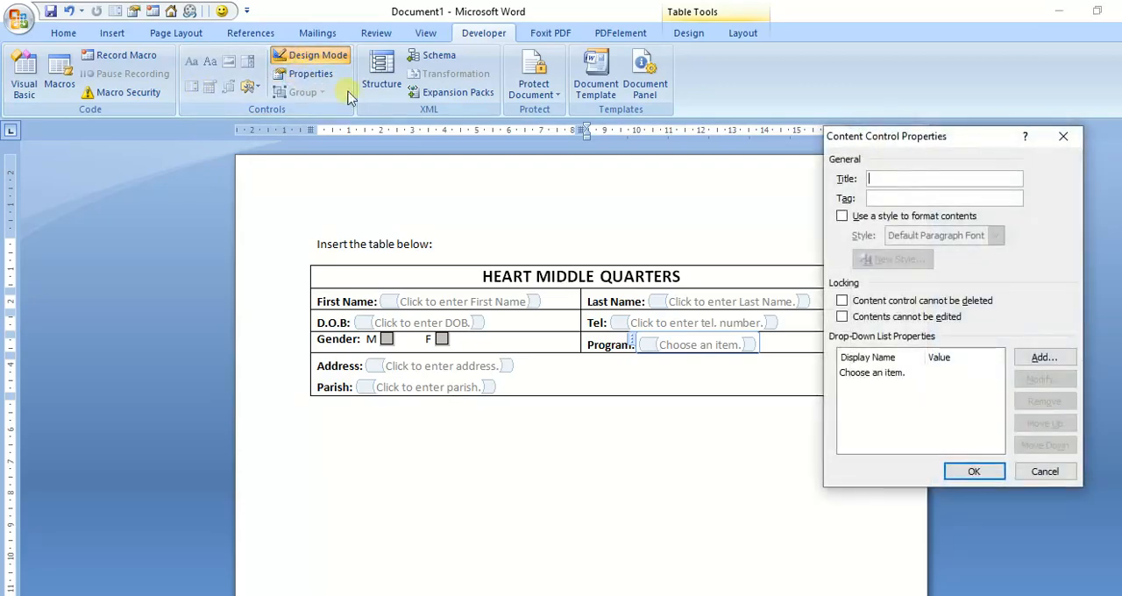
left_click(1062, 138)
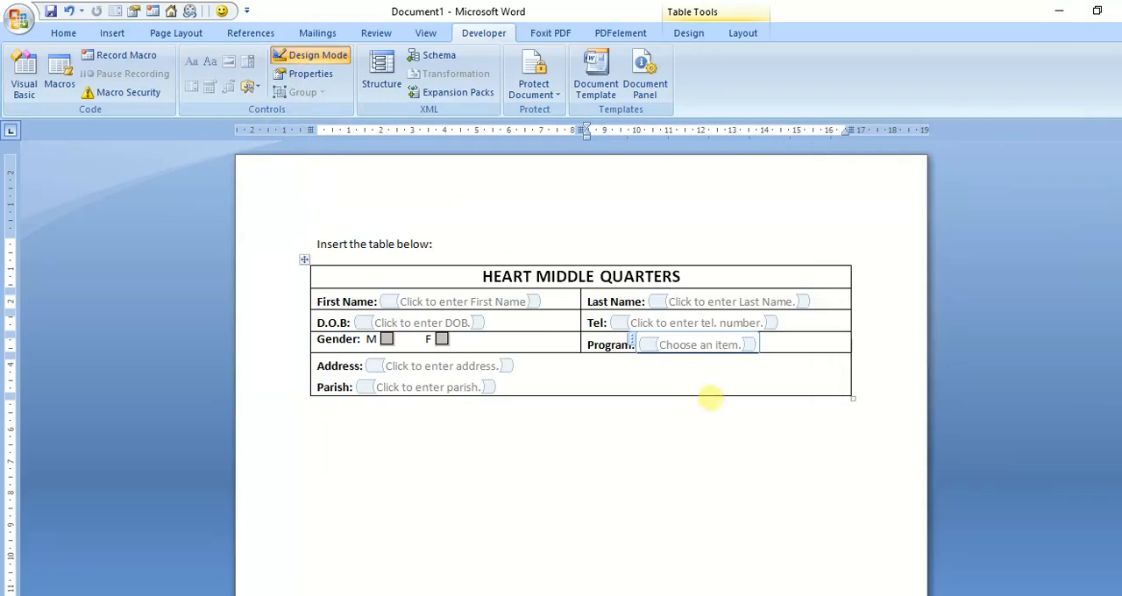
key("Delete")
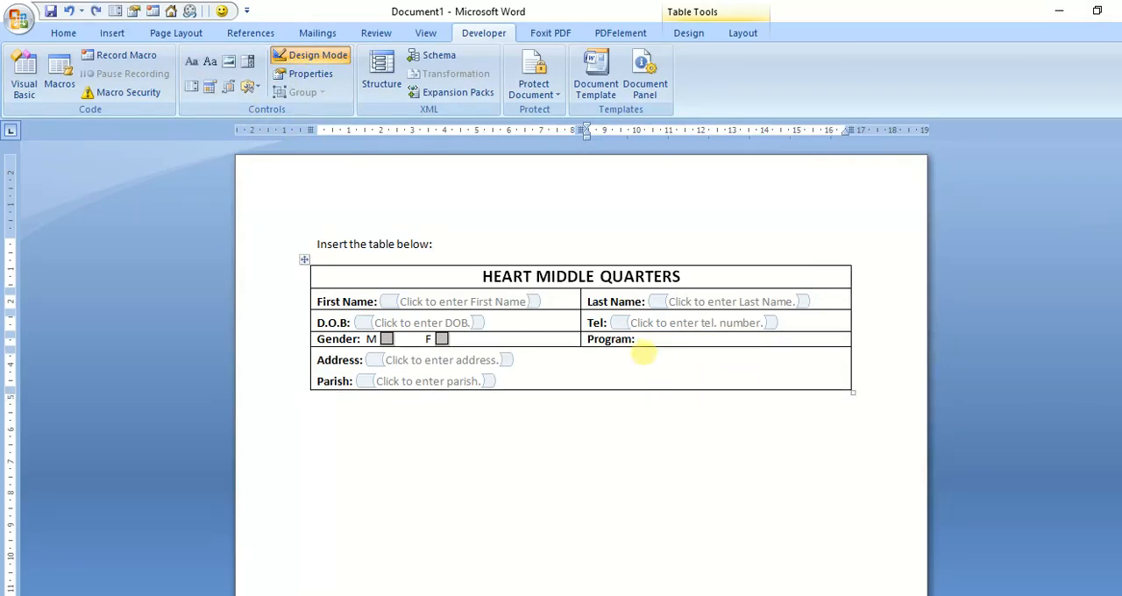
Step: Insert a drop-down list content control after the "Program:" label and give it the title "Select a Program"
left_click(636, 339)
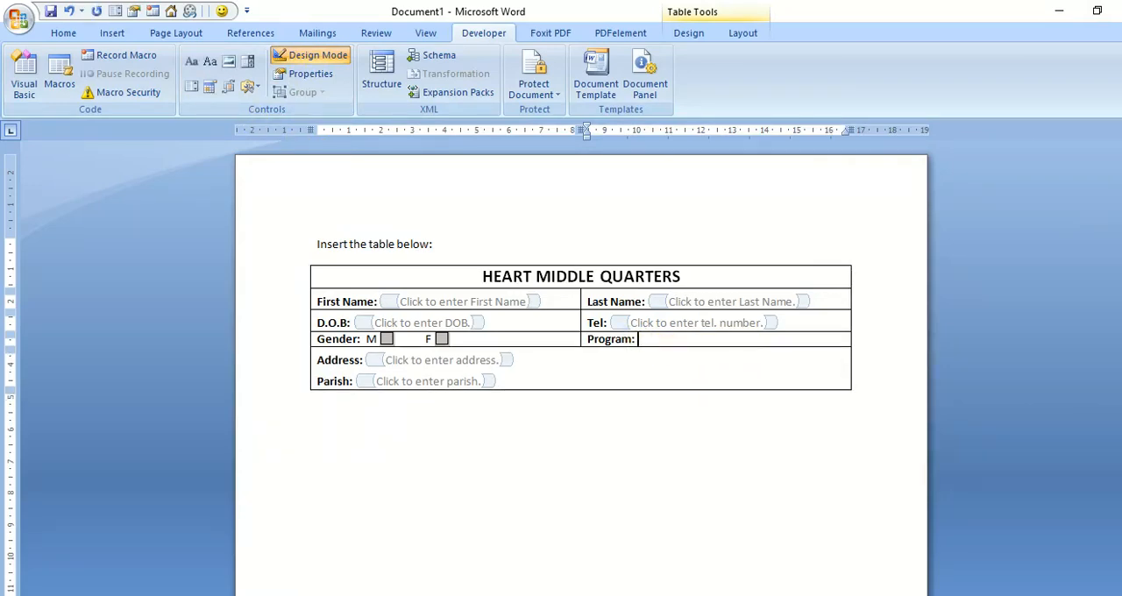
left_click(192, 88)
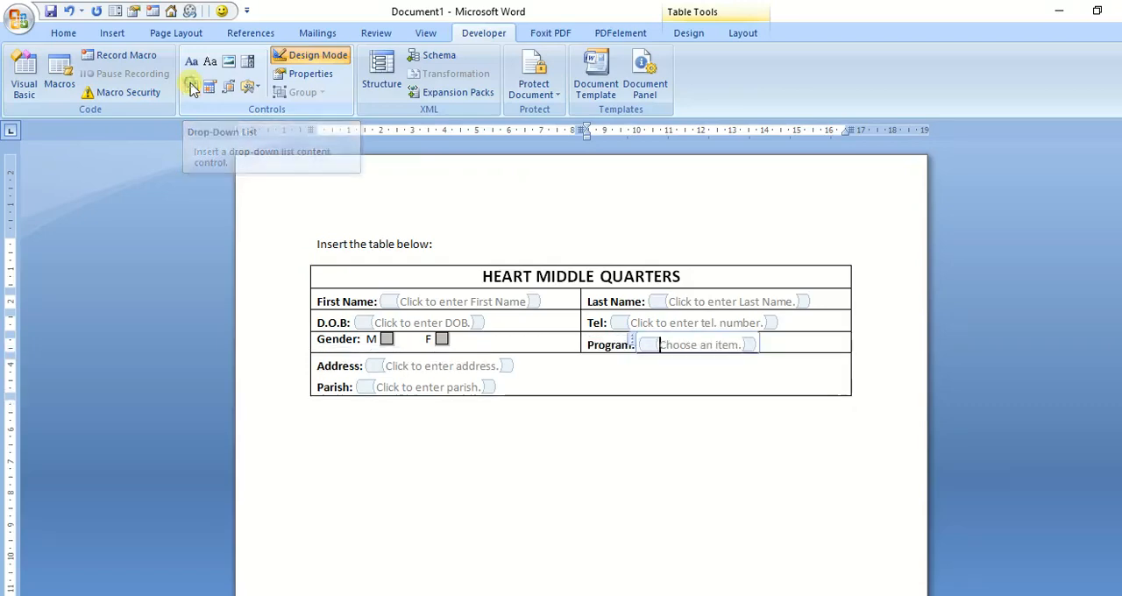
left_click(309, 77)
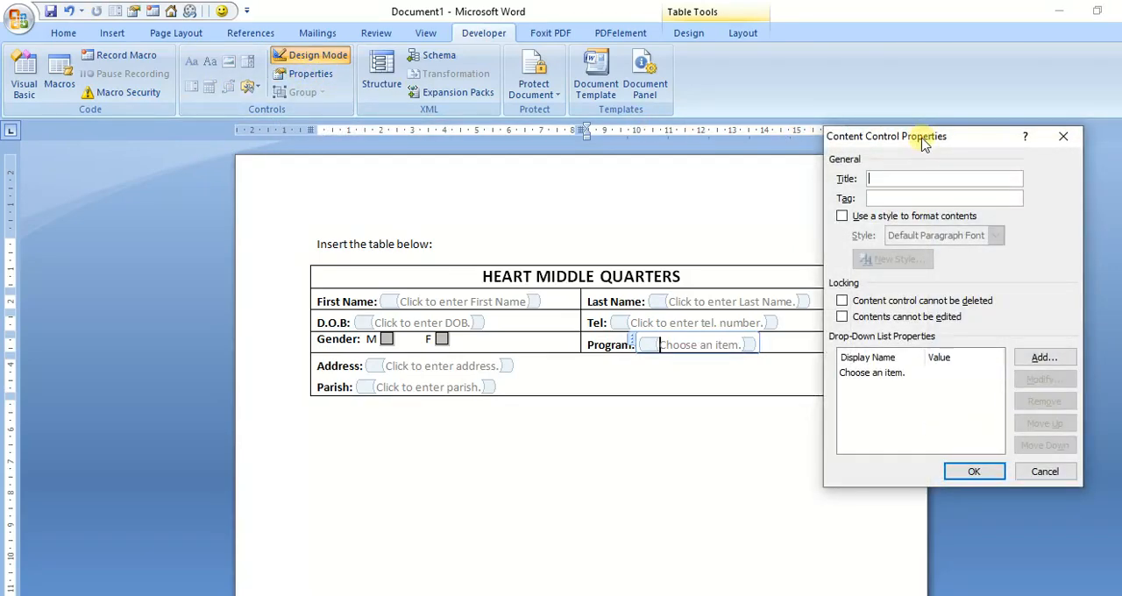
left_click_drag(925, 143, 941, 153)
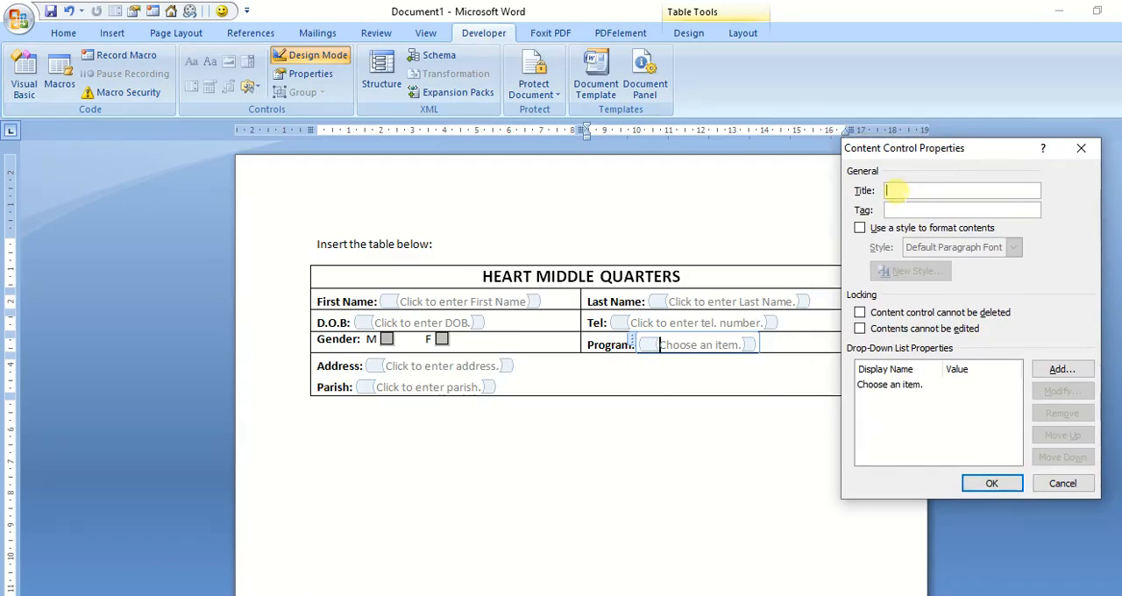
type("S")
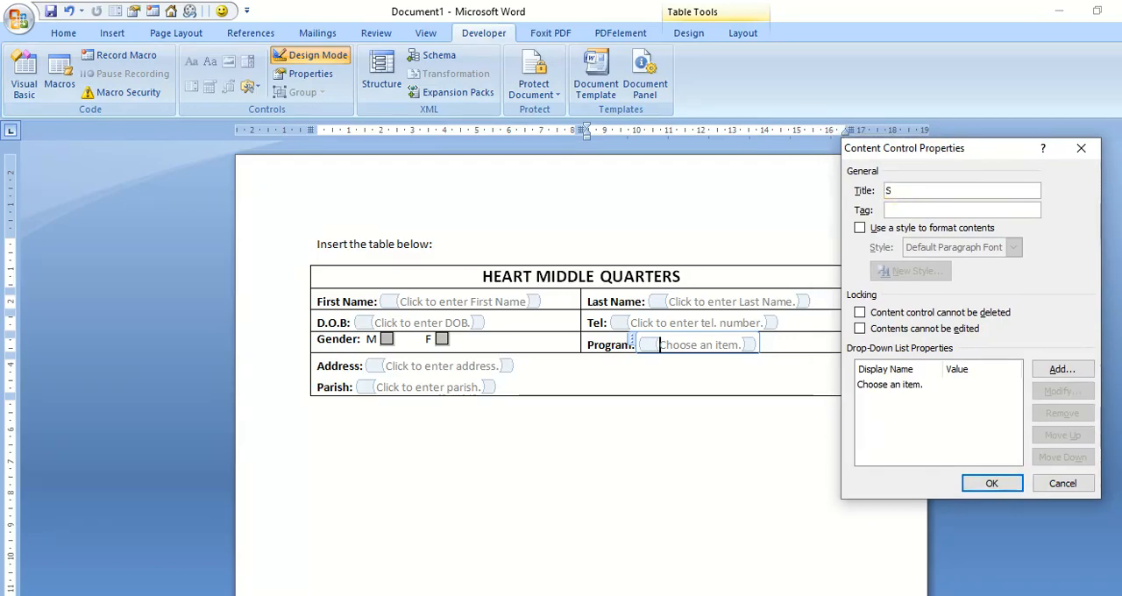
type("elect ")
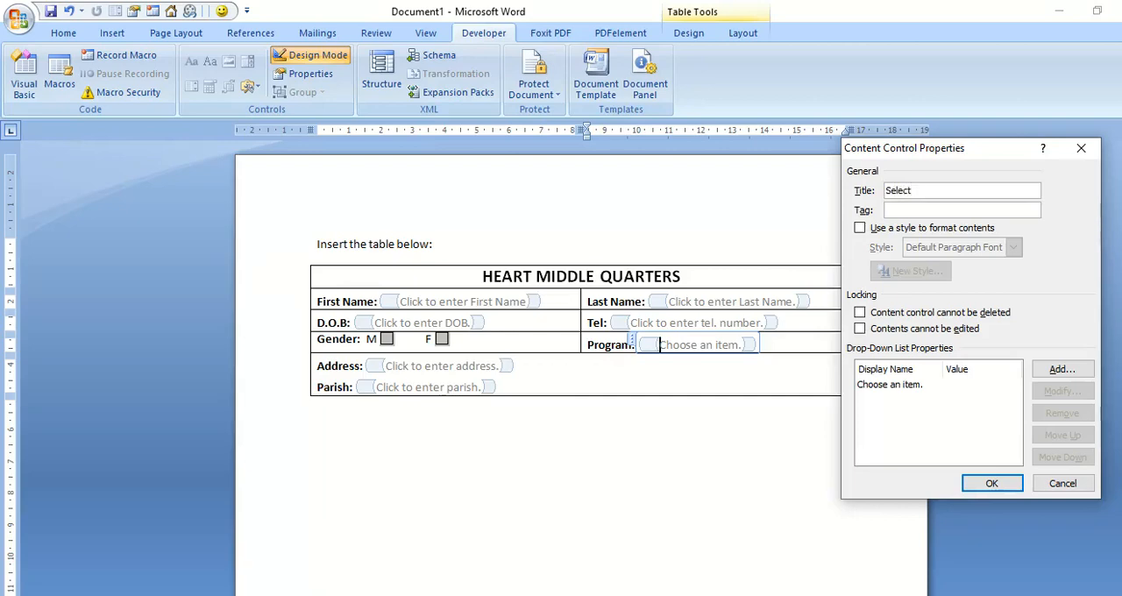
type("a Program")
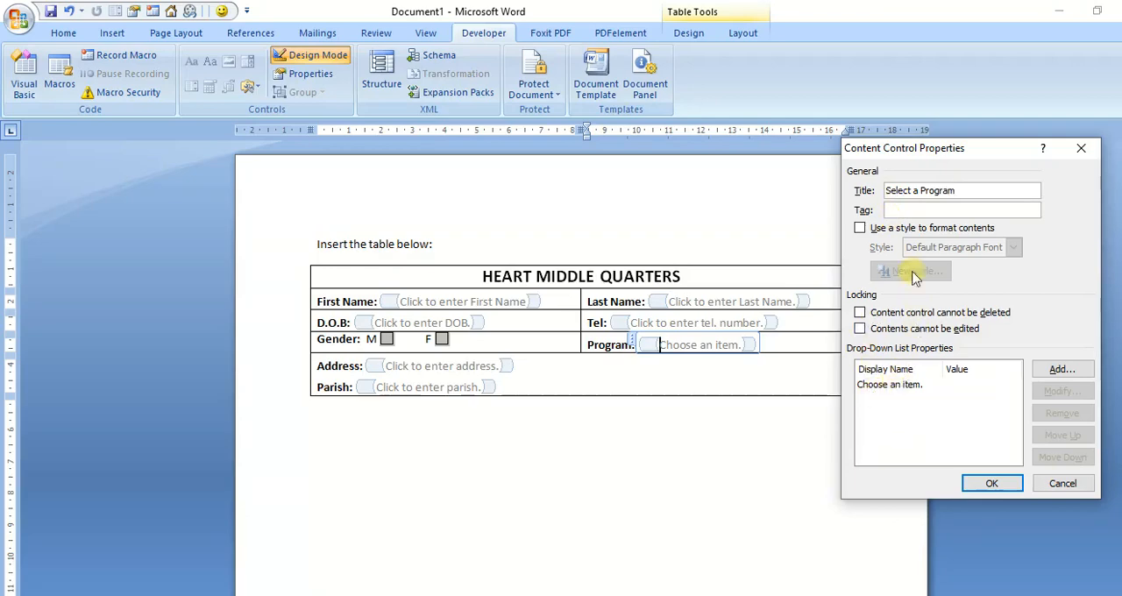
Step: Set the Program drop-down list's tag to "Program", reusing the word from its title
left_click(902, 211)
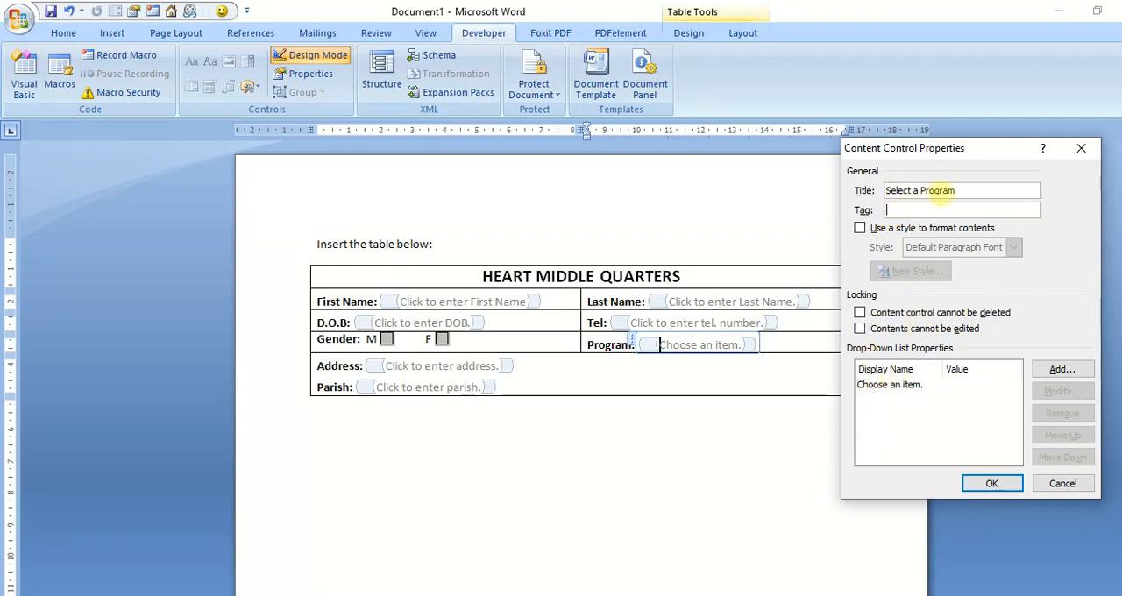
left_click(957, 190)
left_click_drag(957, 190, 919, 193)
key("ctrl+c")
left_click(893, 209)
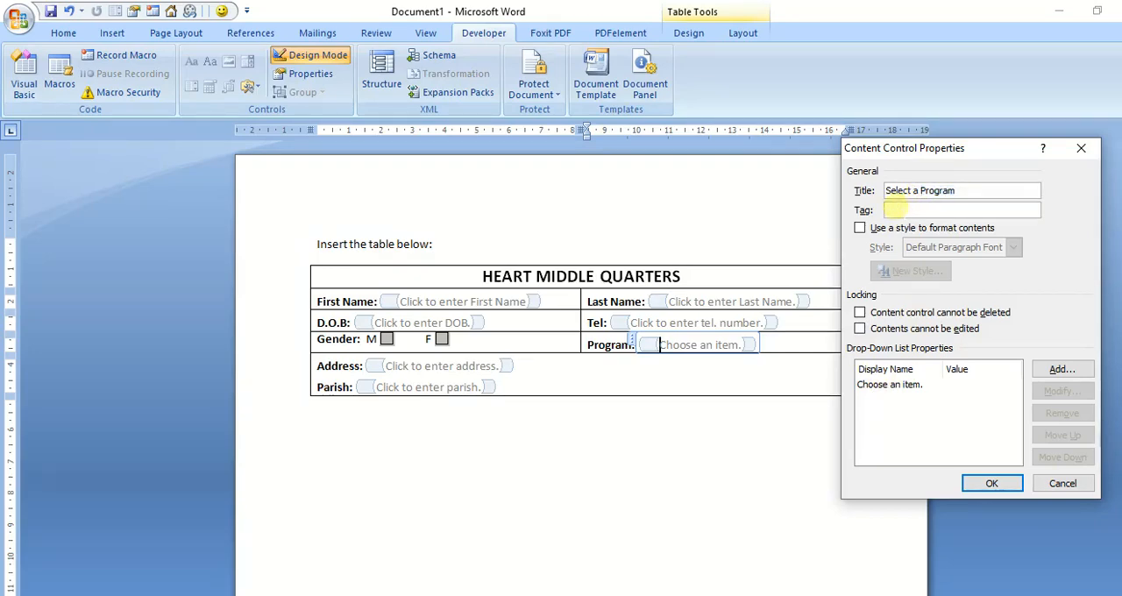
key("ctrl+v")
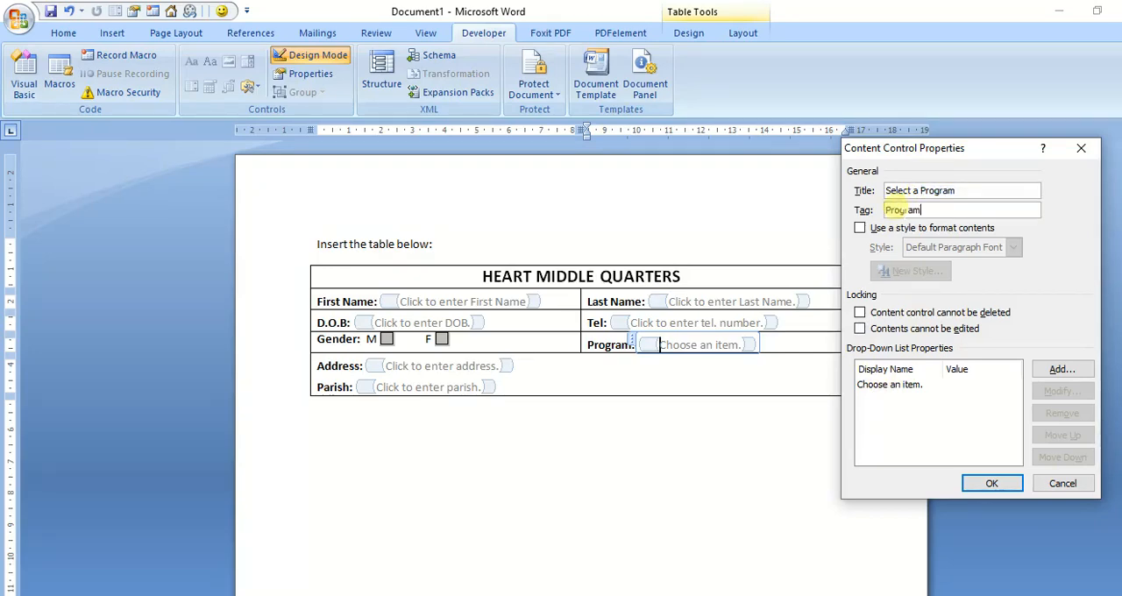
Step: Modify the drop-down list's "Choose an item." entry so its display name is "Web Page Design L 2"
left_click(890, 384)
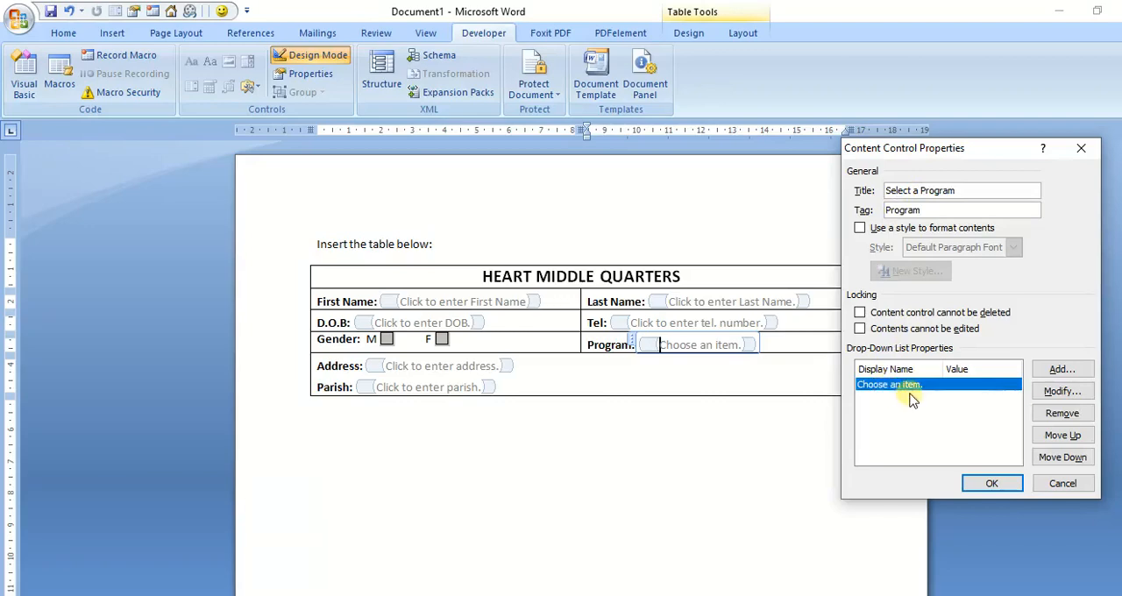
left_click_drag(959, 149, 962, 79)
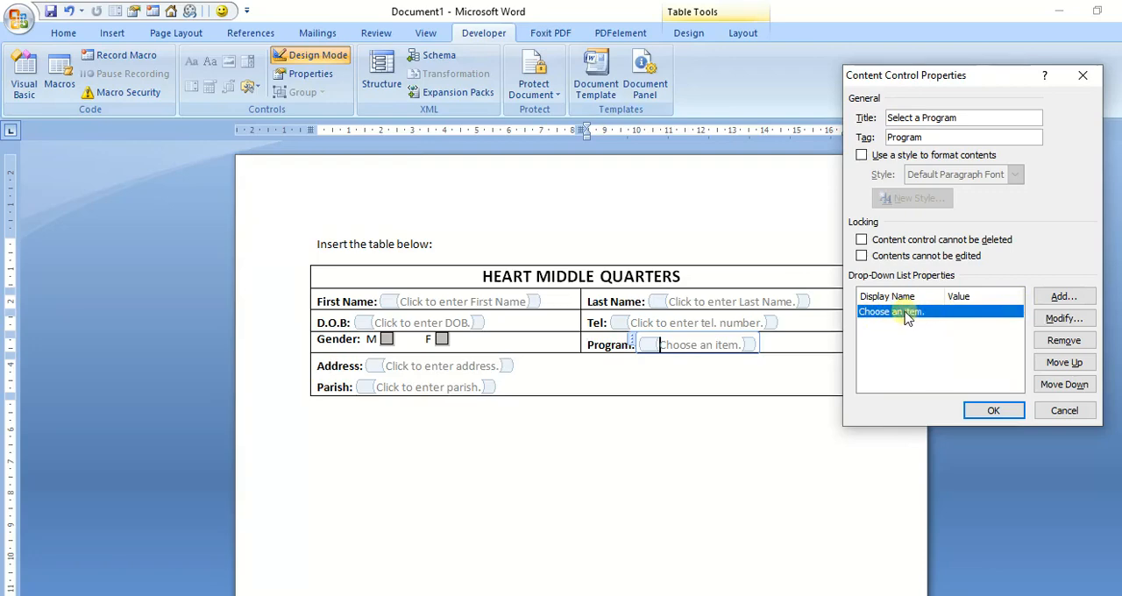
left_click(1059, 321)
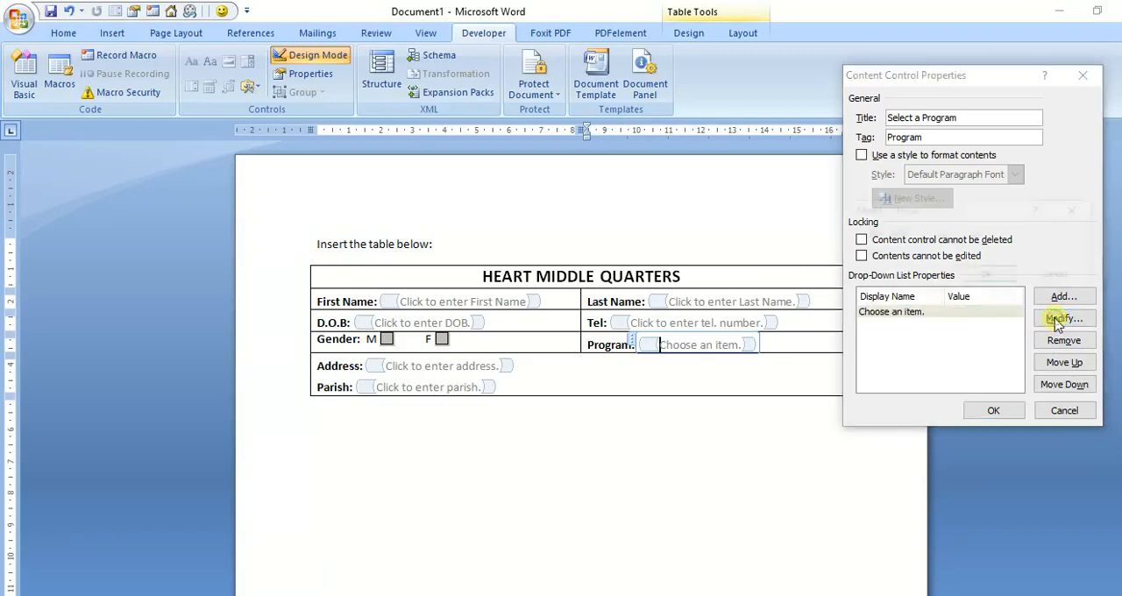
left_click_drag(998, 236, 924, 235)
key("BackSpace")
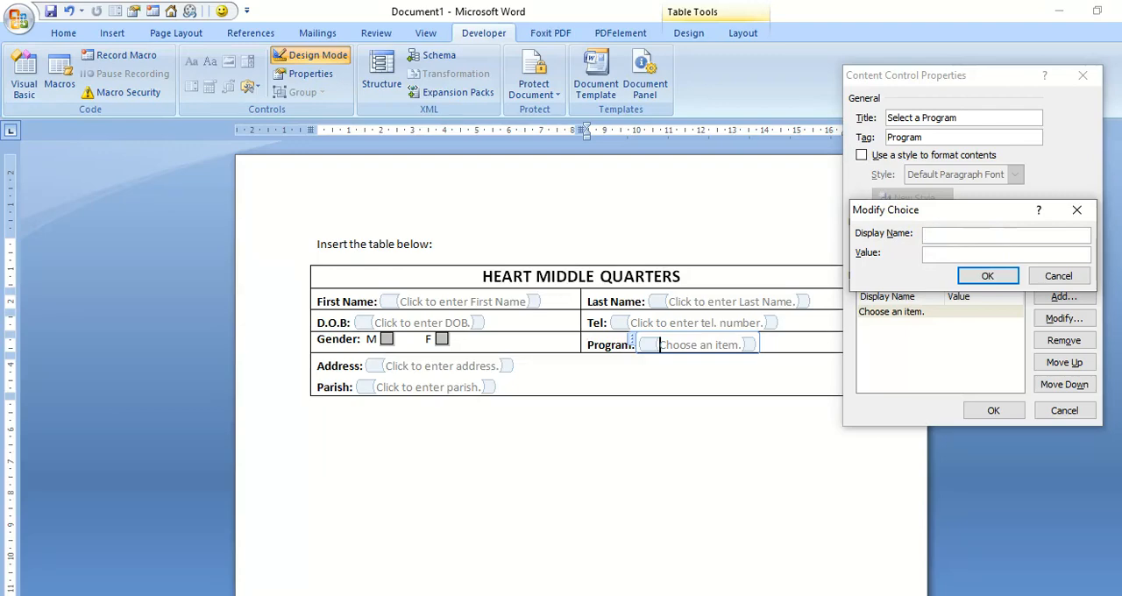
type("Web Page Design ")
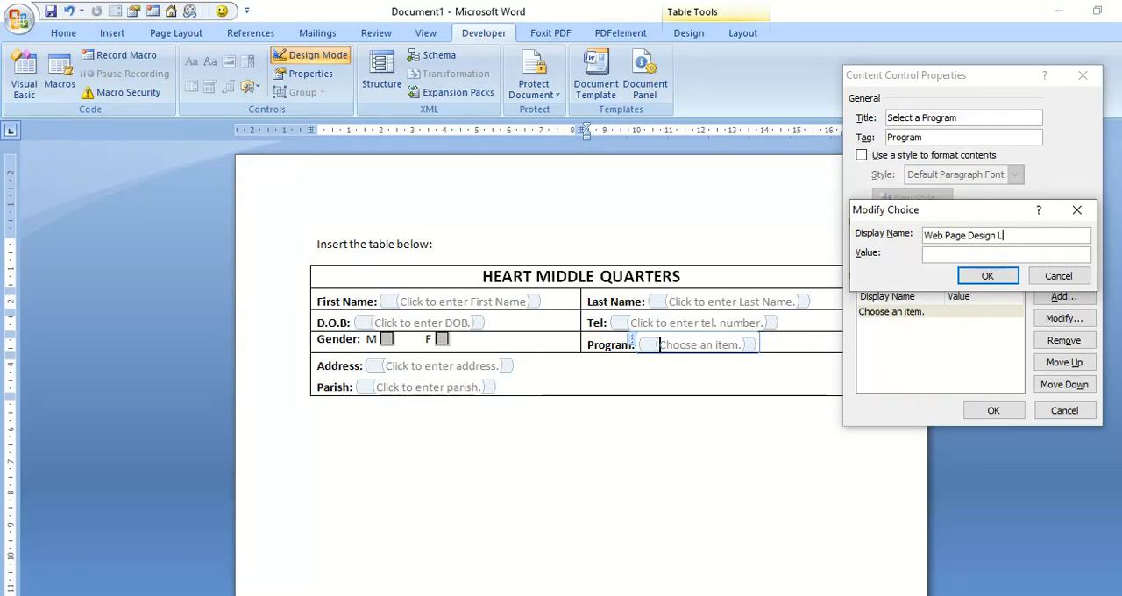
type("L 2")
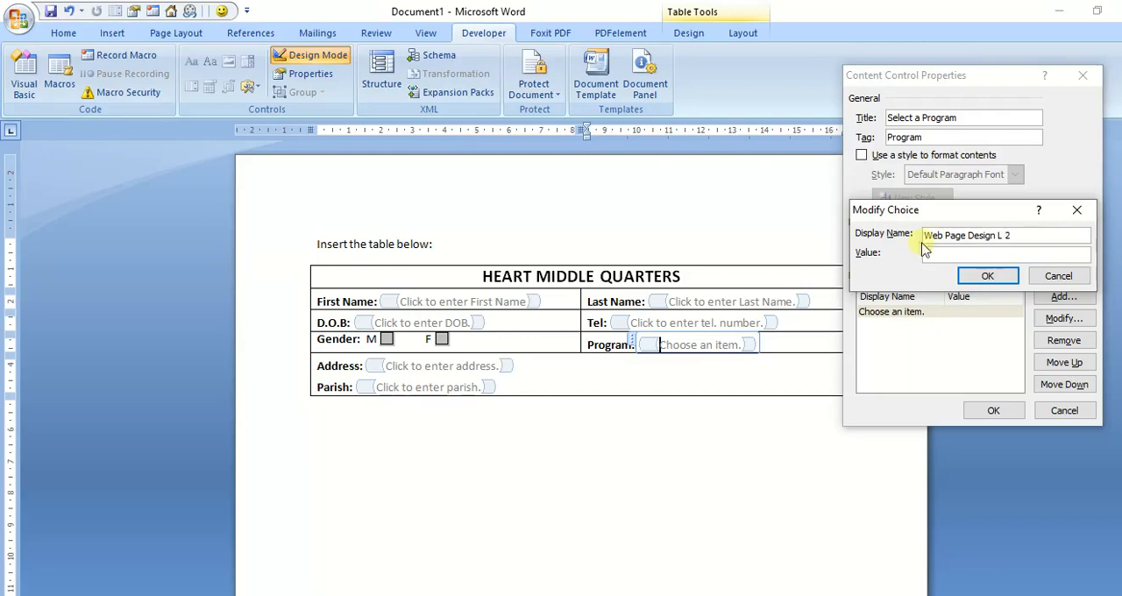
left_click(984, 276)
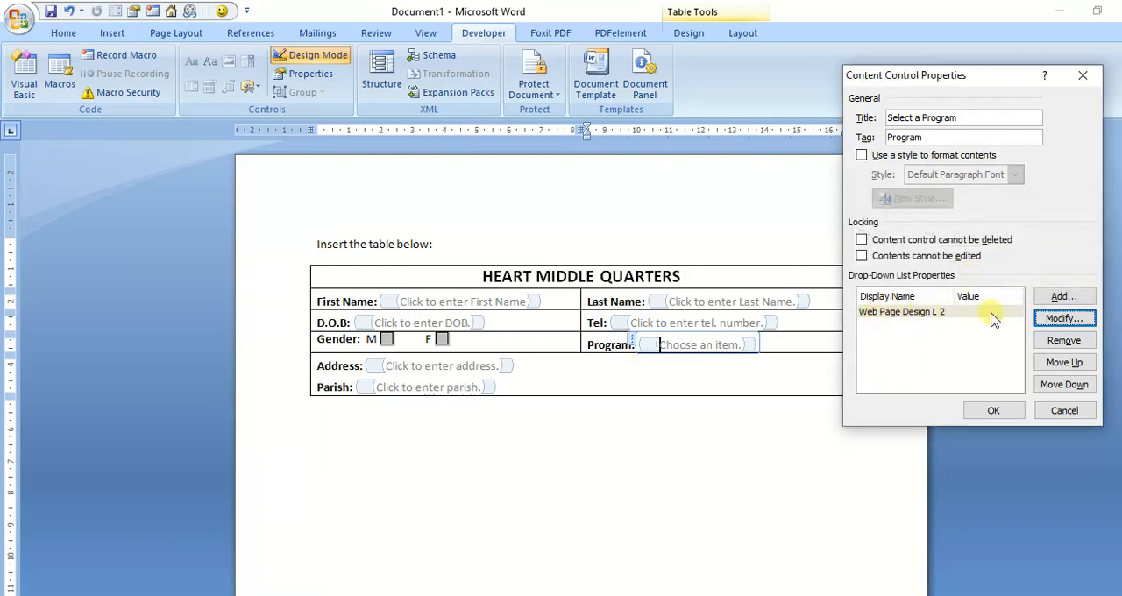
Step: Add the choice "Data Operations" to the Program drop-down list
left_click(1057, 298)
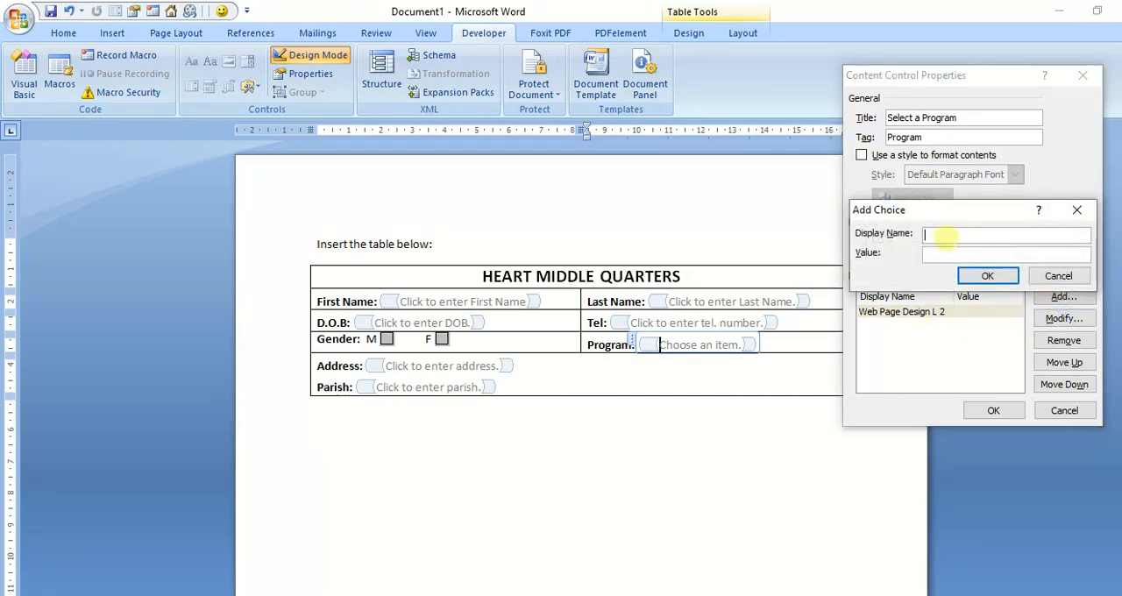
type("Dat")
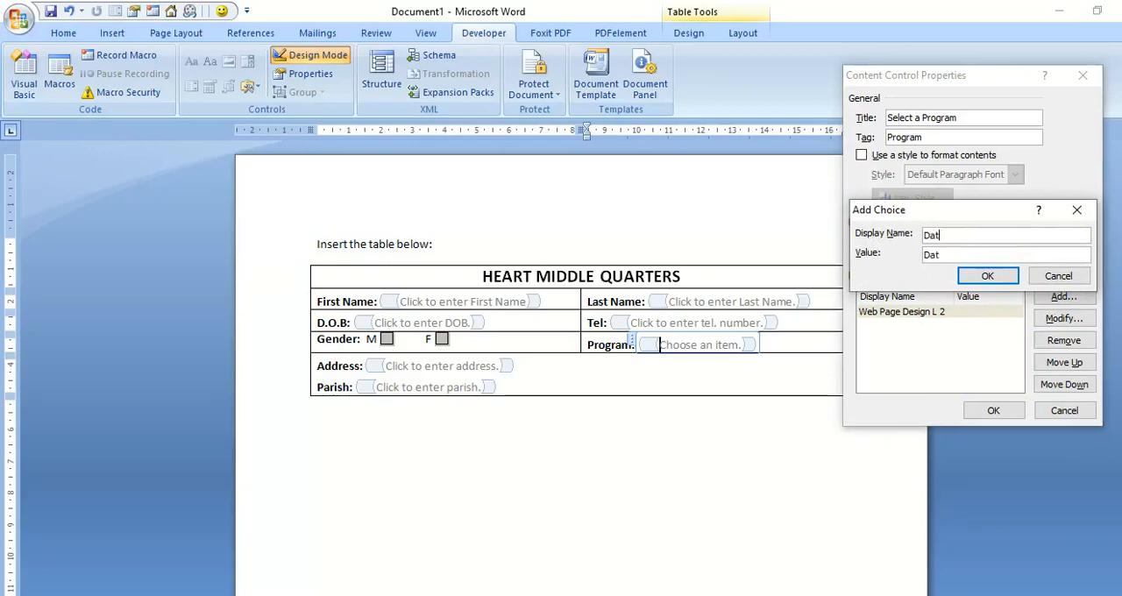
type("a Oper")
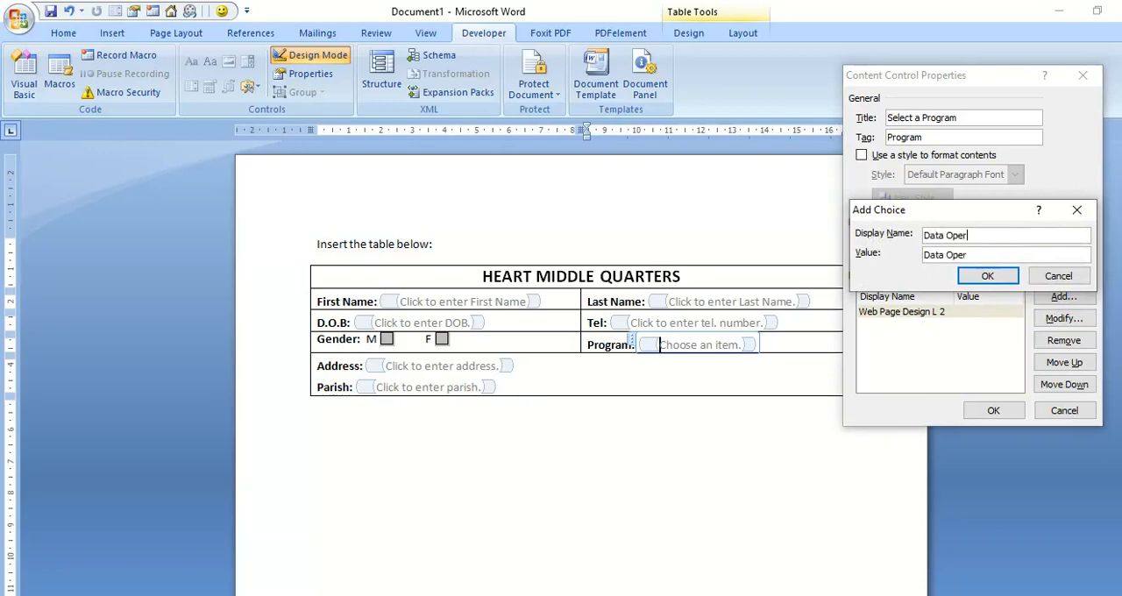
type("ations")
left_click(984, 276)
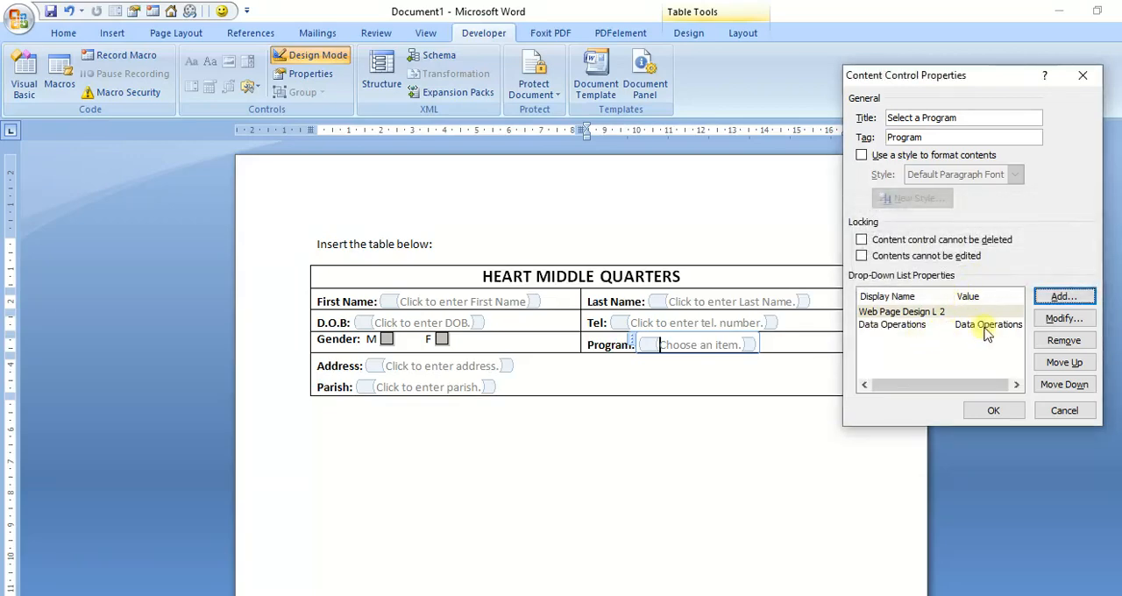
Step: Add the choice "Web Site Deisign L3" to the Program drop-down list and apply the content control properties
left_click(1058, 300)
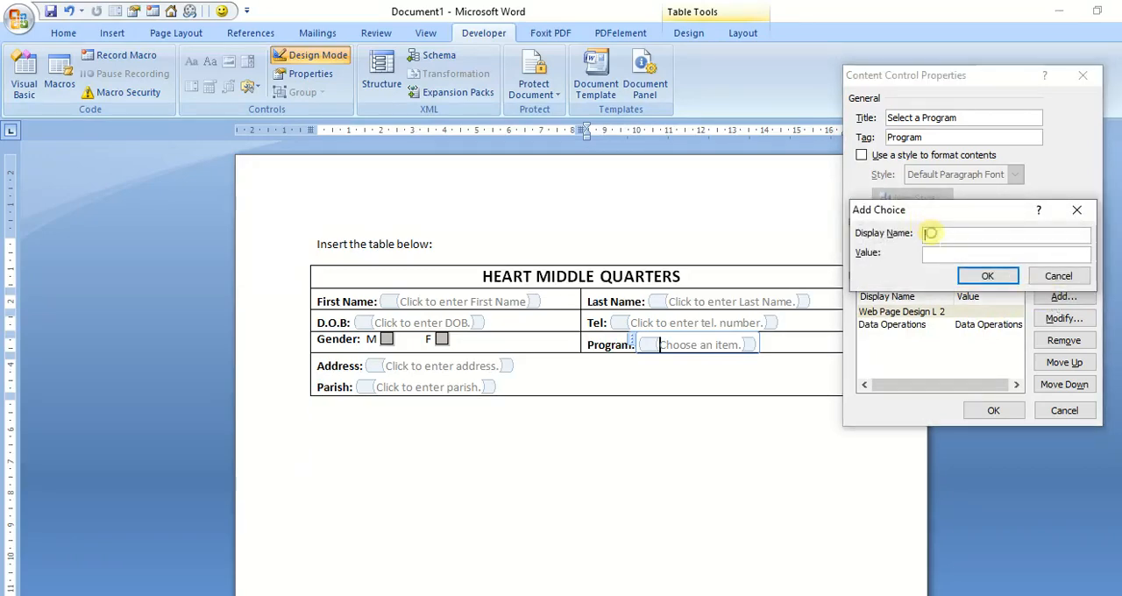
type("Web Site")
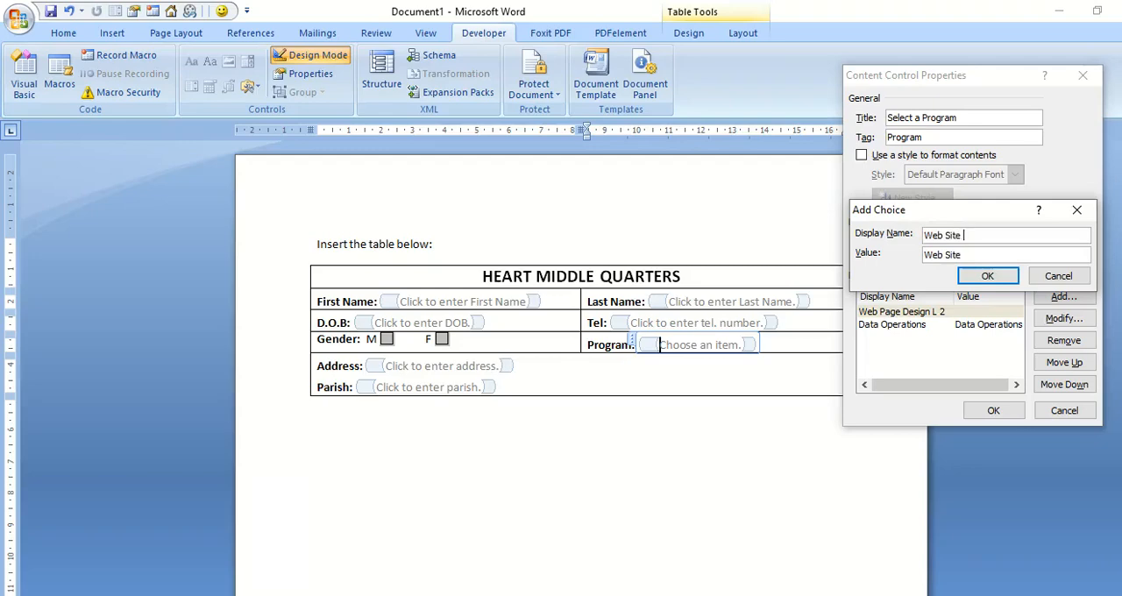
type(" Deisign L3")
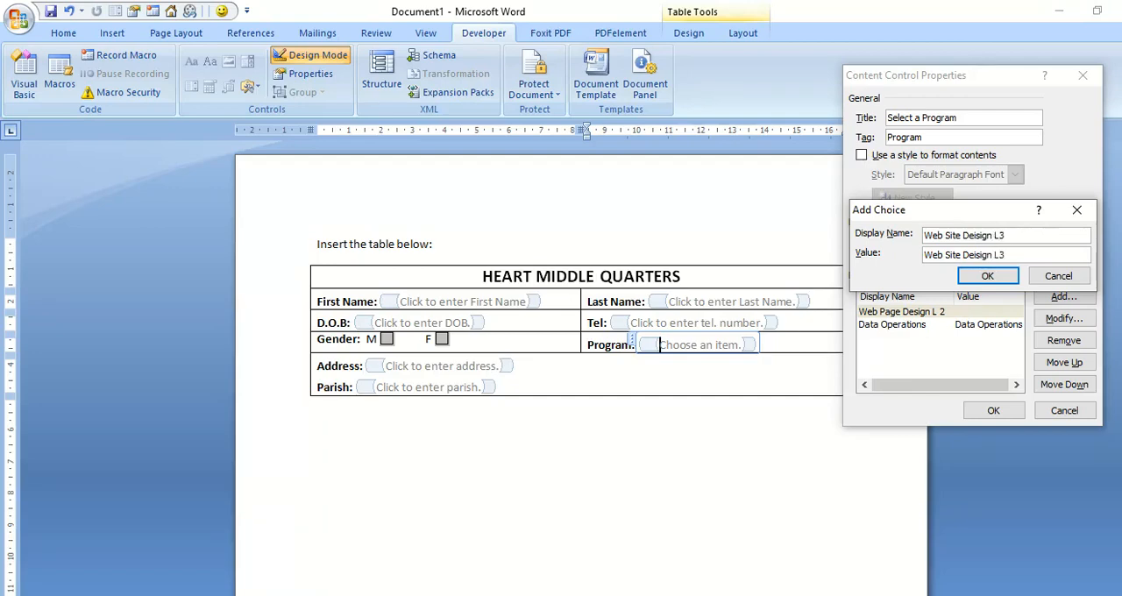
left_click(971, 276)
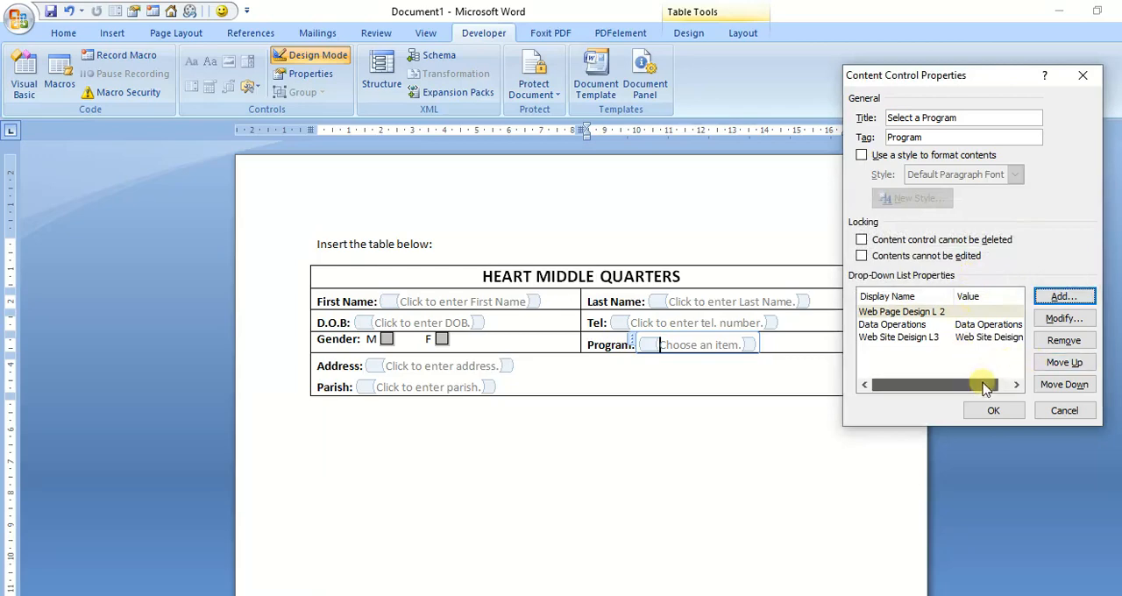
mouse_move(983, 389)
left_mouse_down()
mouse_move(996, 389)
mouse_move(962, 388)
left_mouse_up()
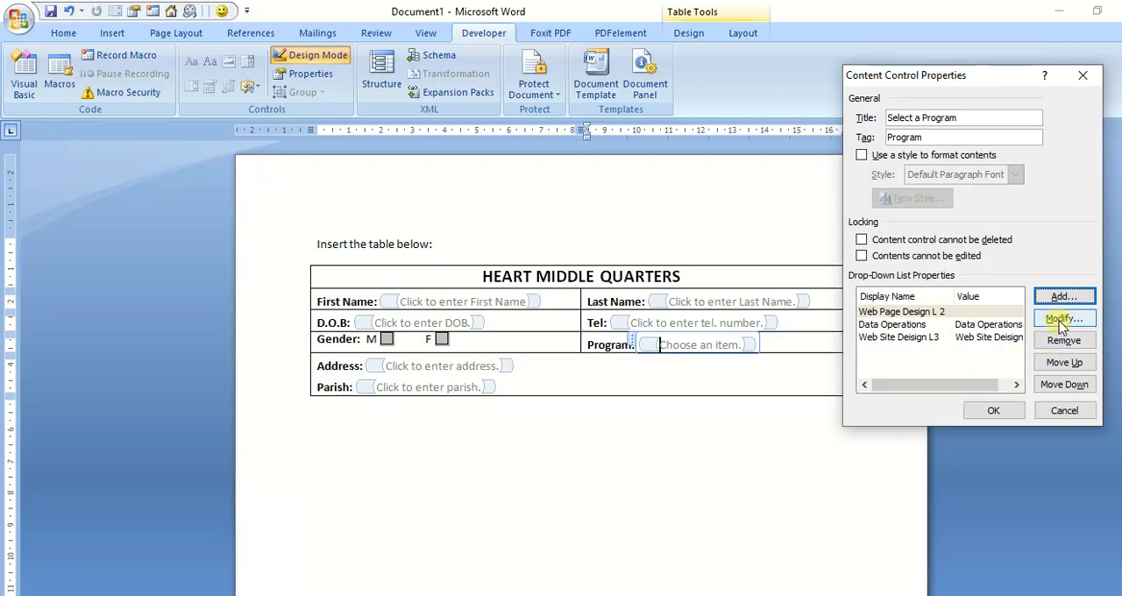
left_click(1003, 338)
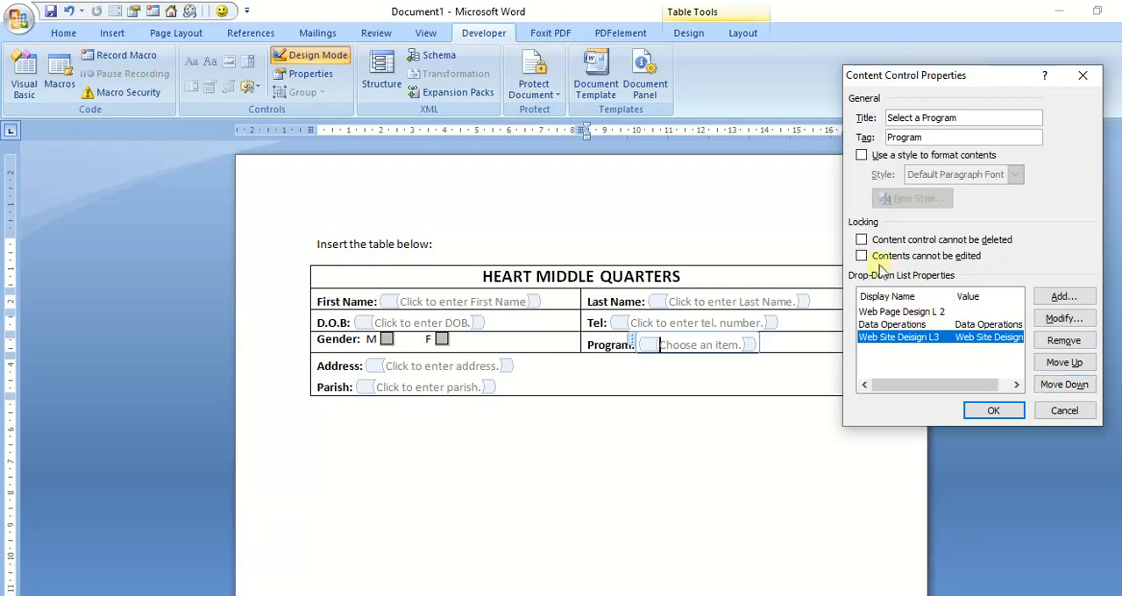
left_click(989, 410)
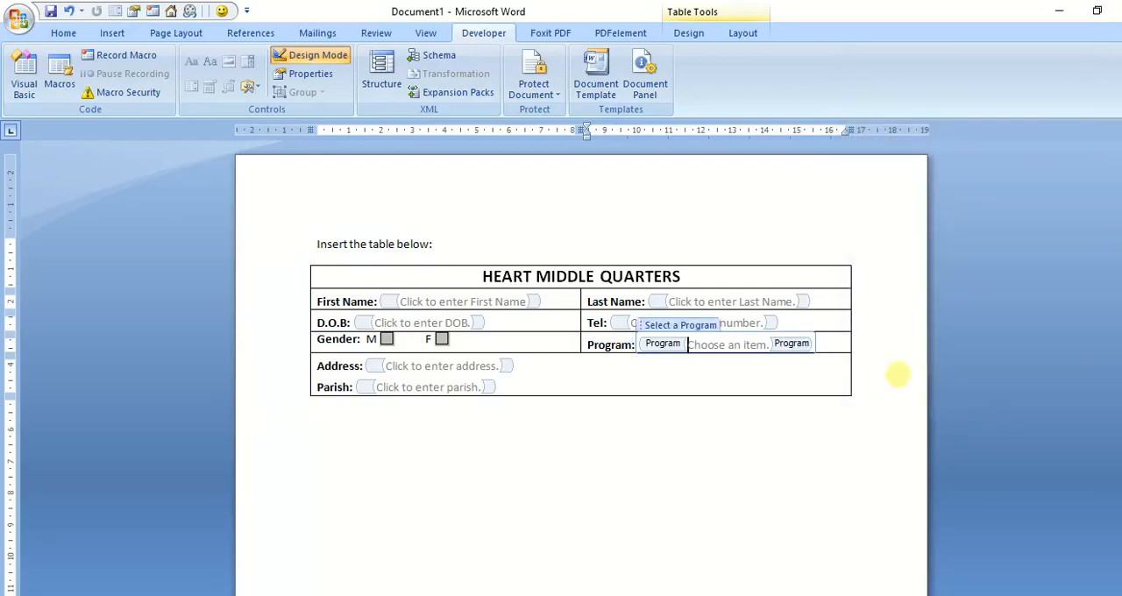
Step: Turn off Design Mode and enlarge the view of the form for filling in
left_click(690, 372)
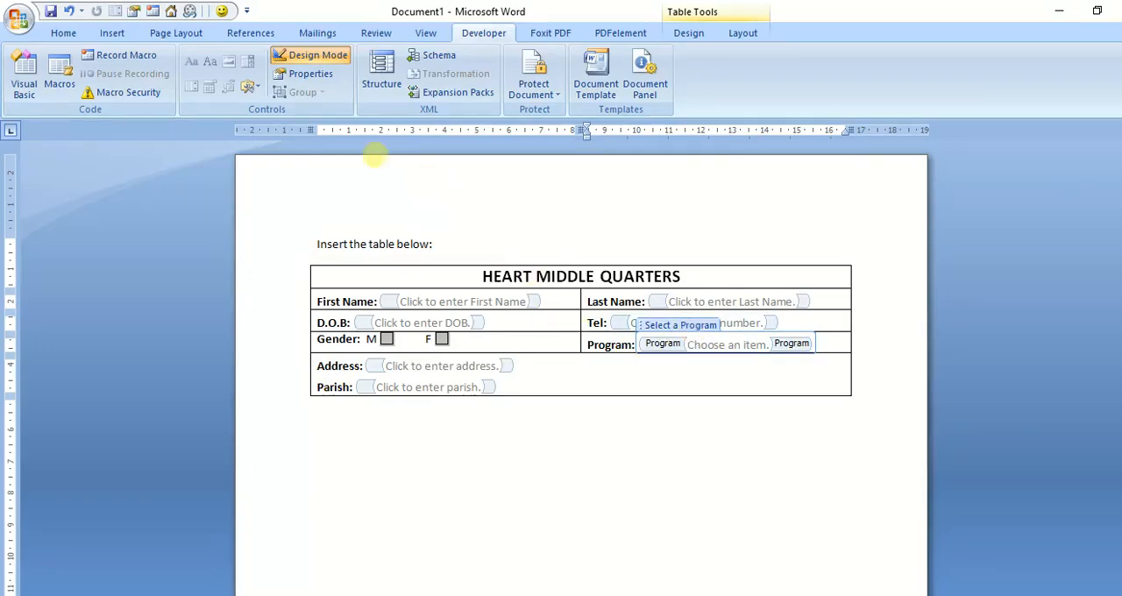
left_click(313, 60)
left_click(632, 400)
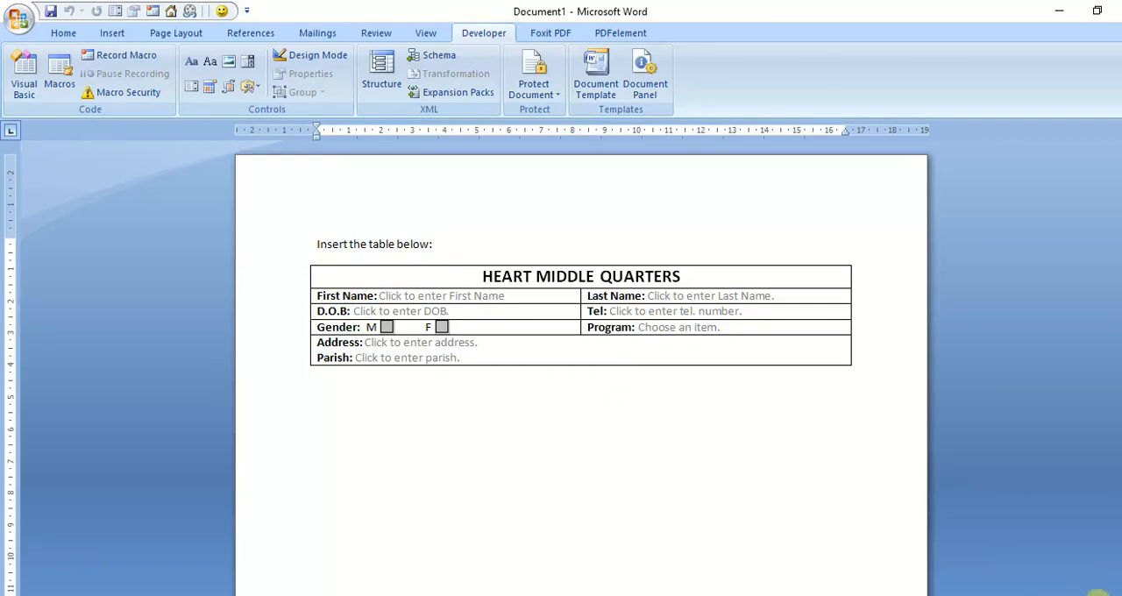
left_click_drag(1098, 595, 1103, 595)
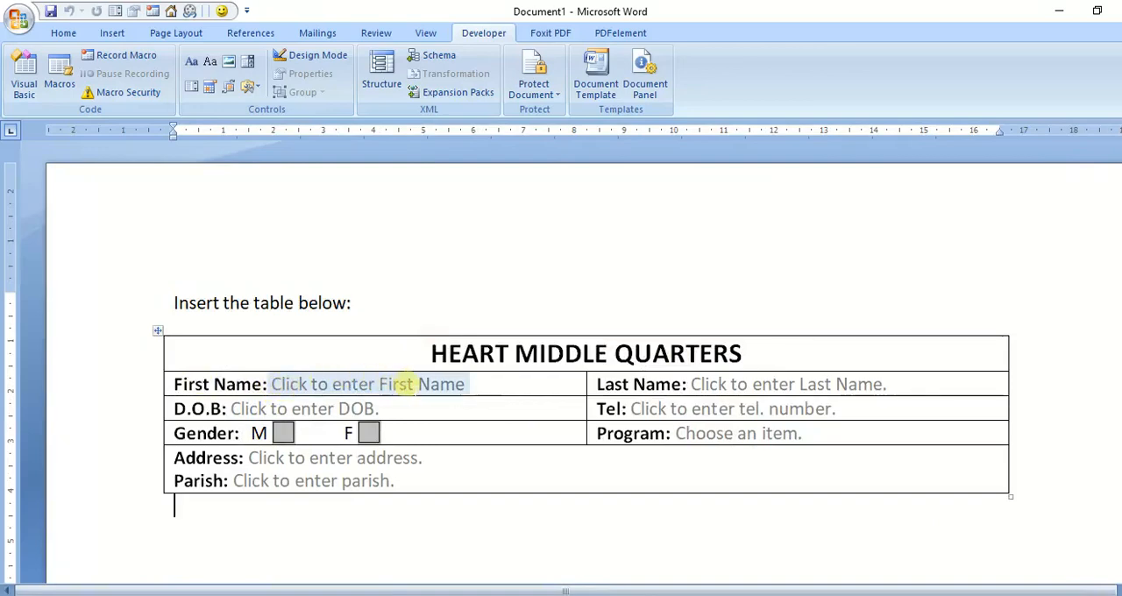
Step: Fill in the First Name and Last Name fields with the applicant's first and last name
left_click(399, 391)
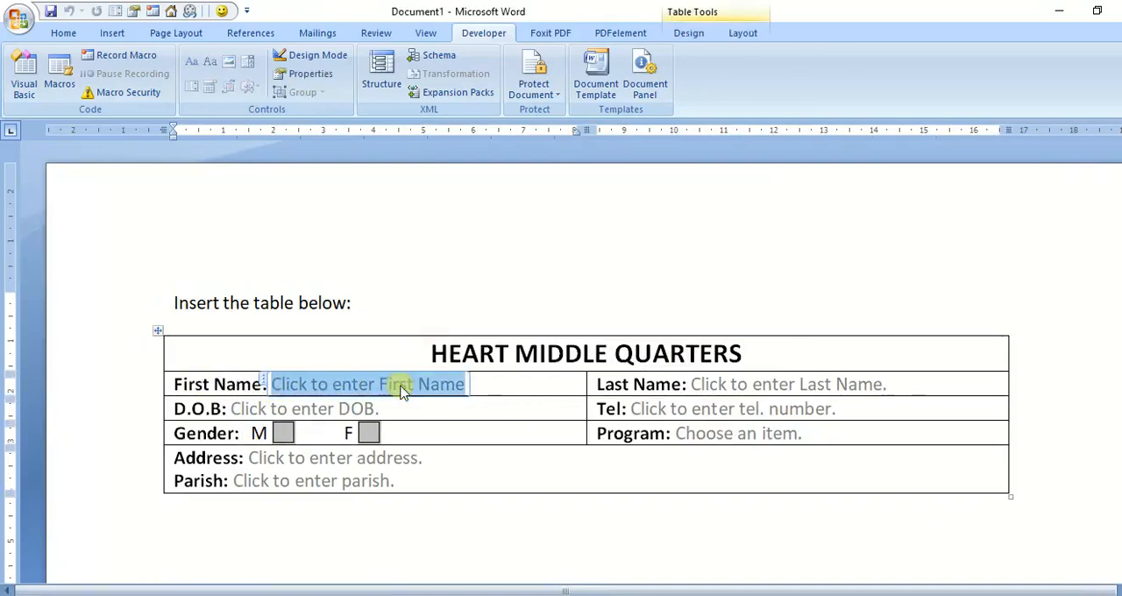
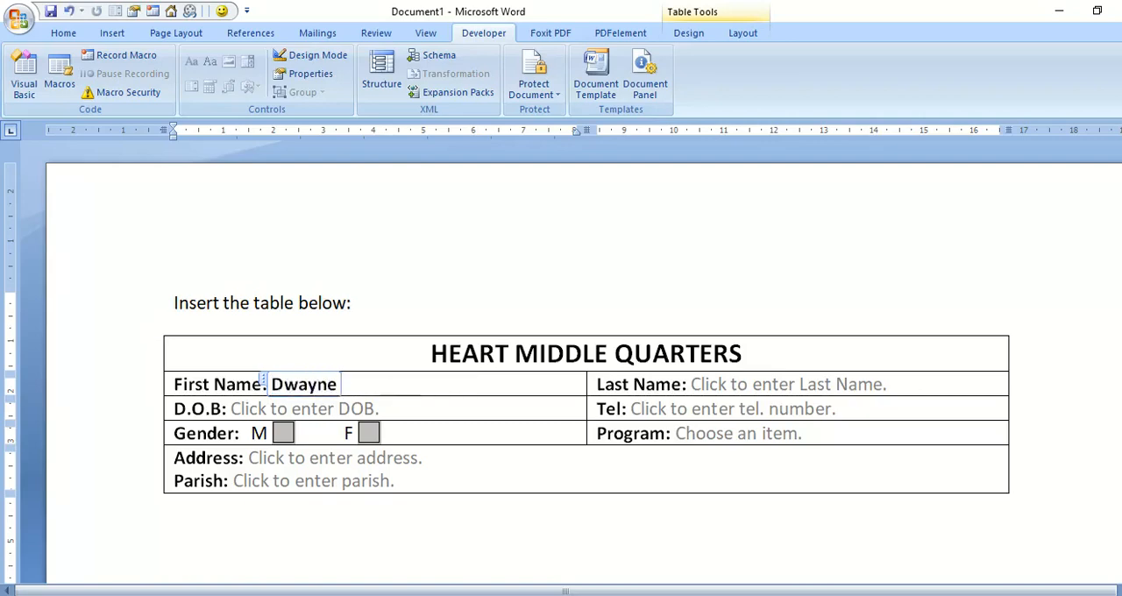
left_click(706, 386)
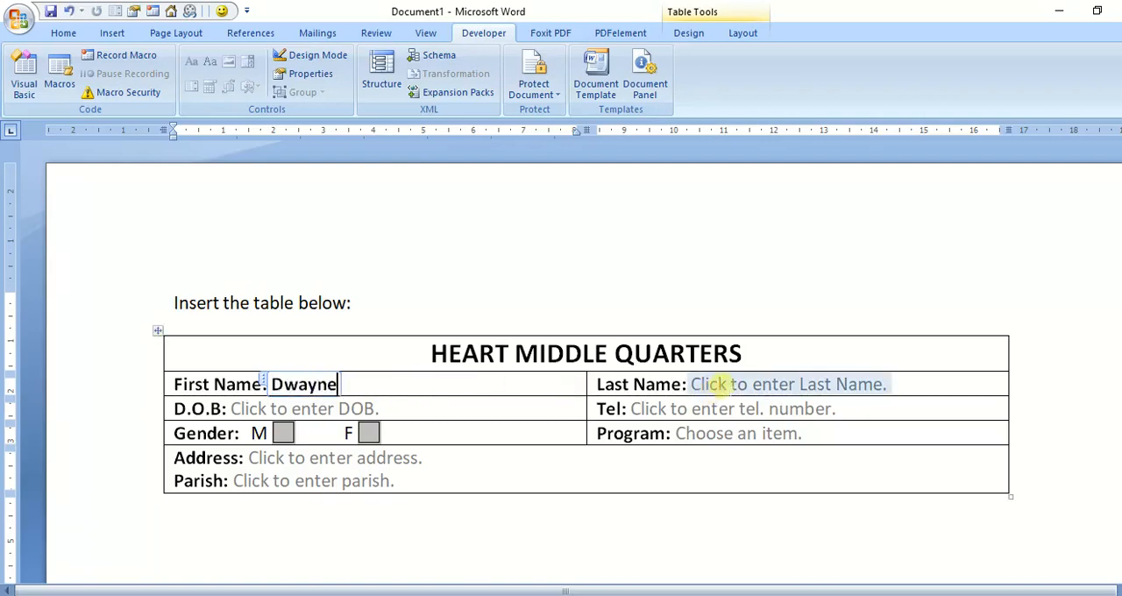
left_click(717, 384)
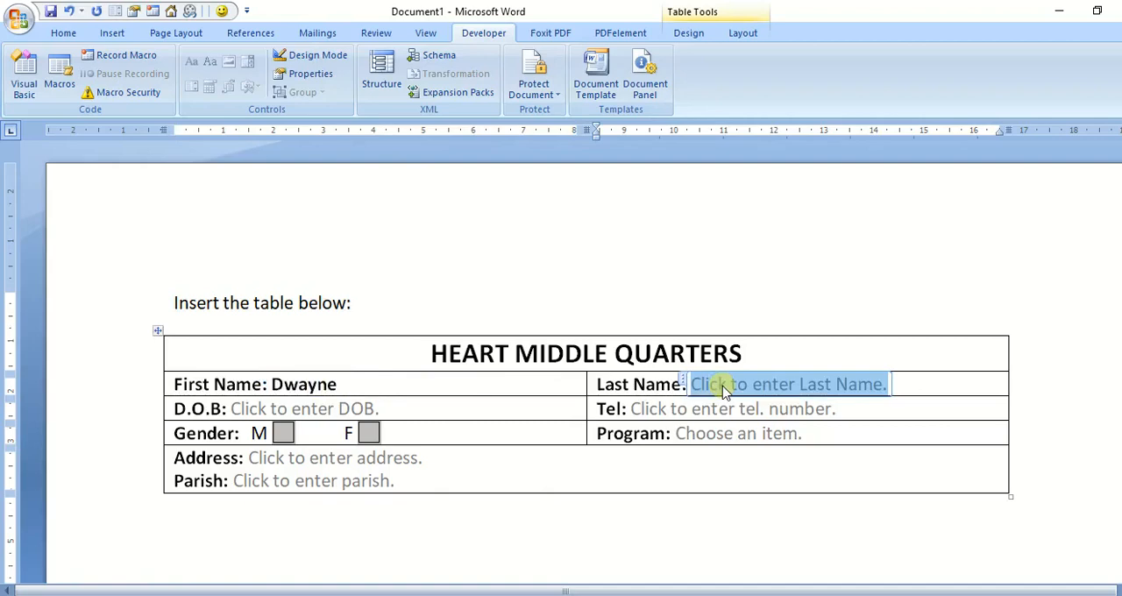
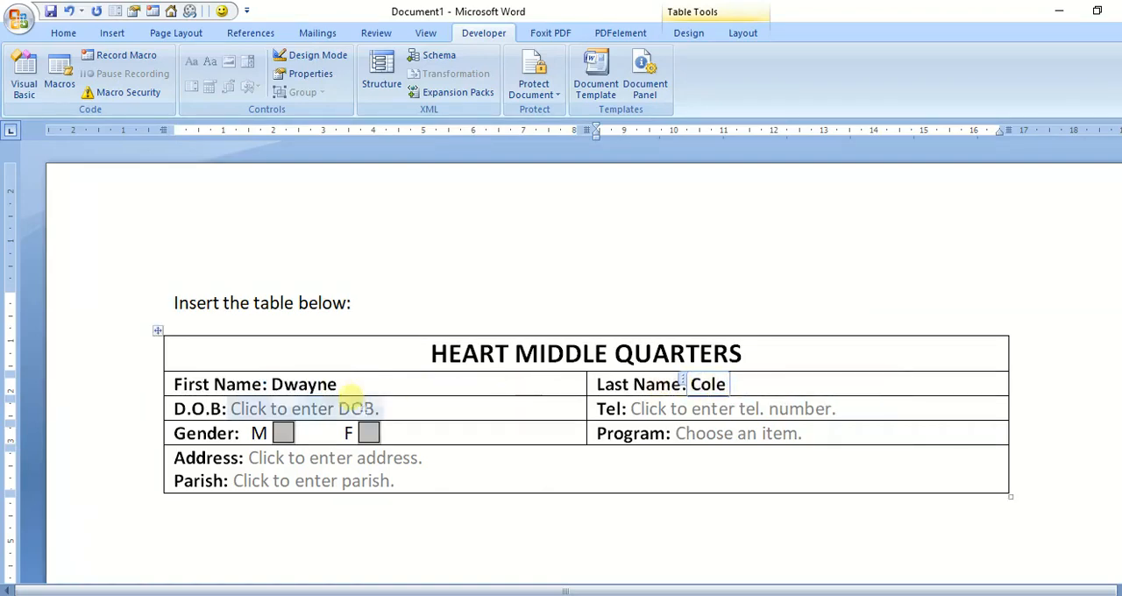
Step: Fill in the D.O.B. field by choosing a date from its calendar
left_click(310, 414)
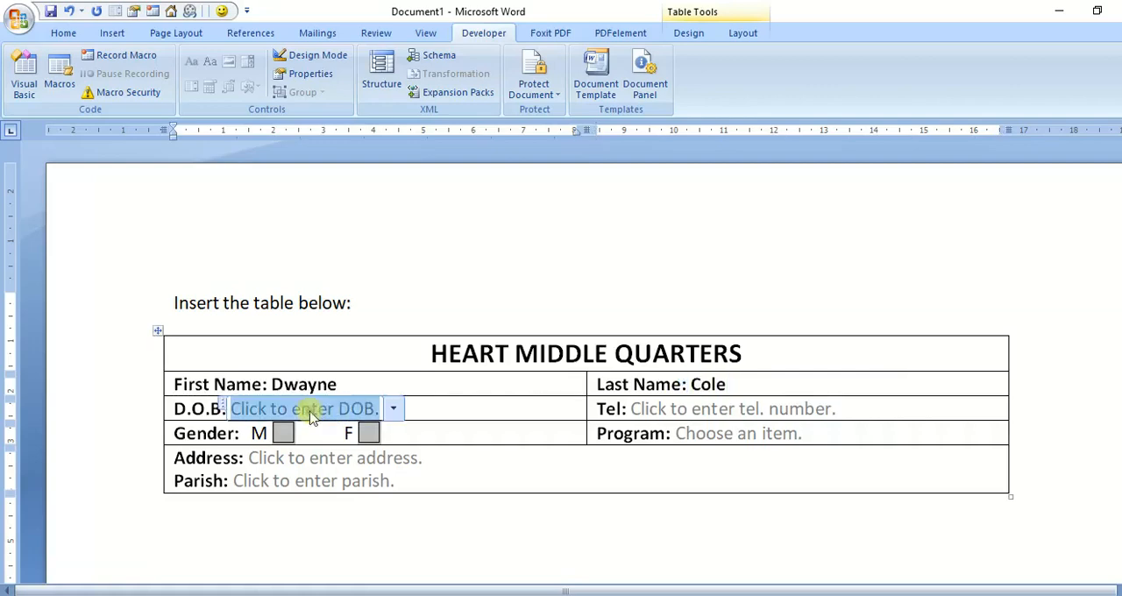
left_click(394, 410)
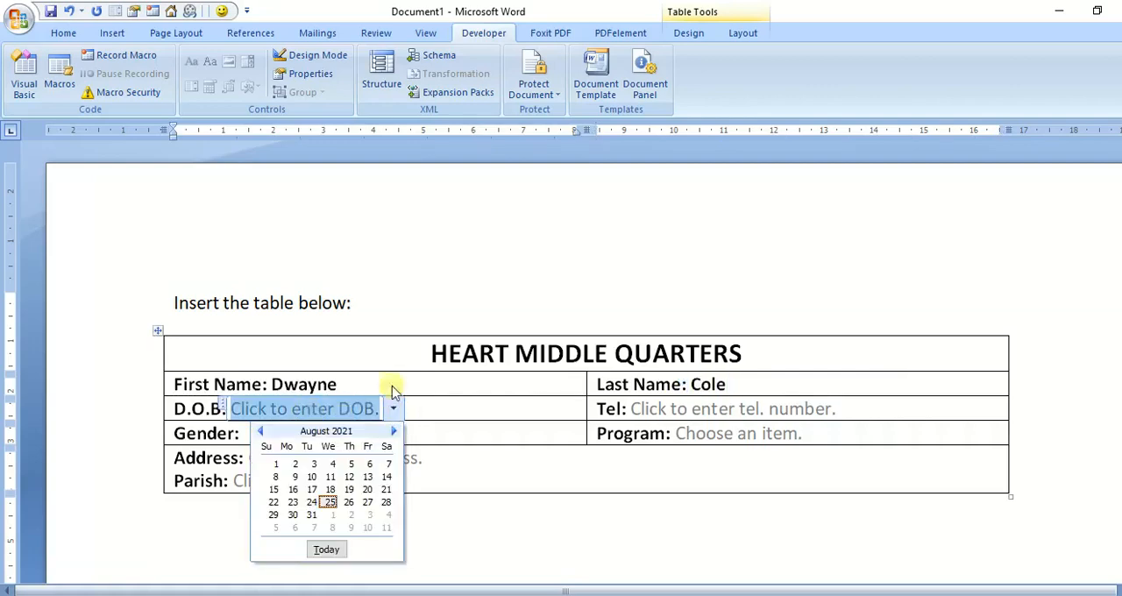
left_click(411, 300)
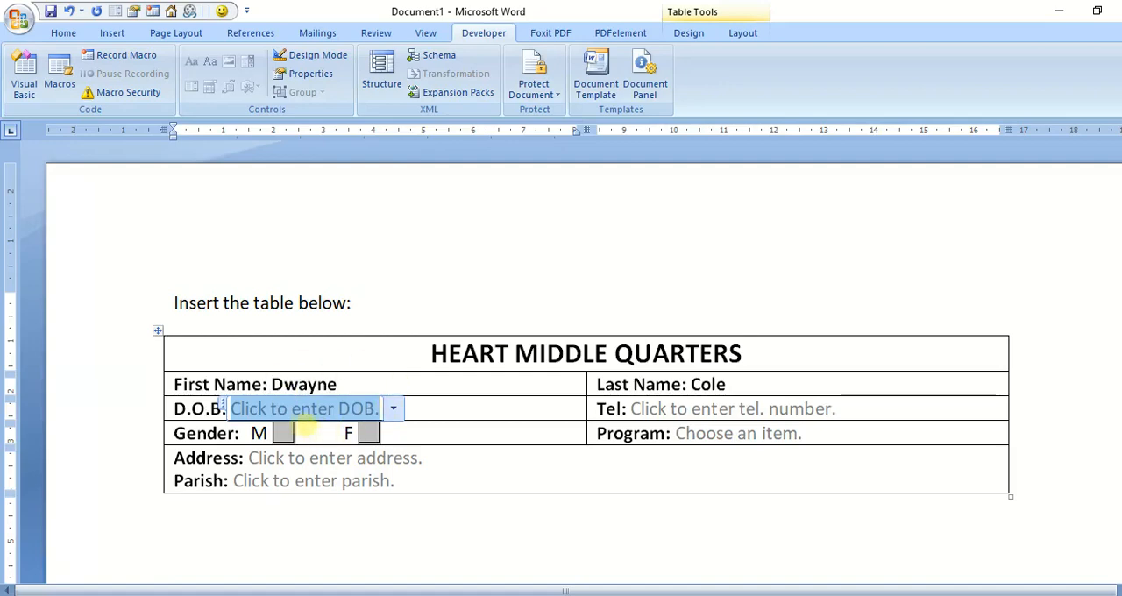
left_click(393, 410)
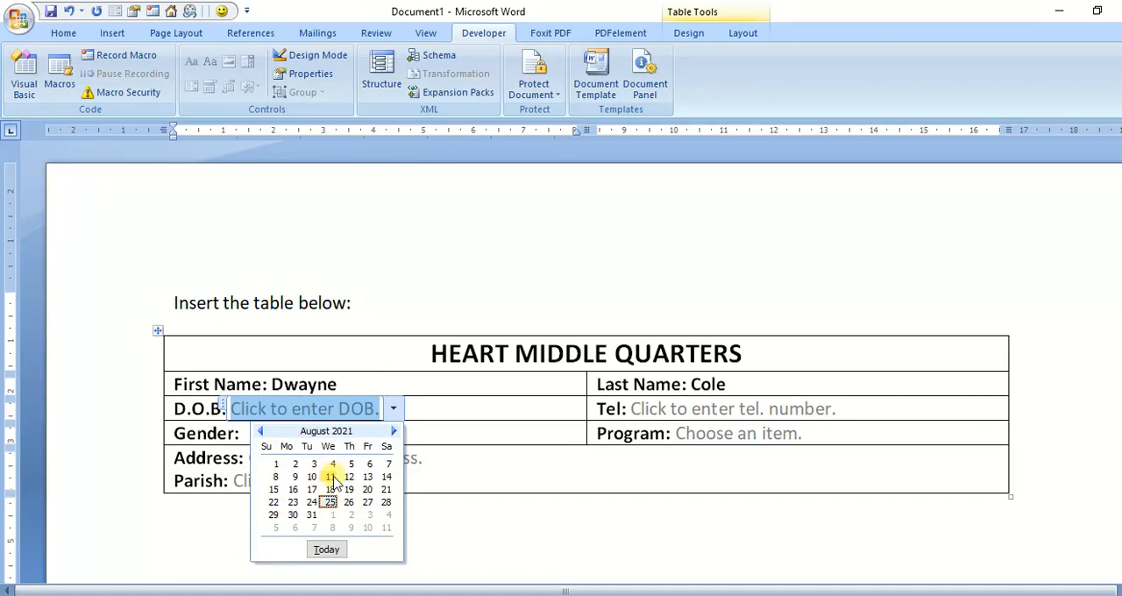
left_click(276, 463)
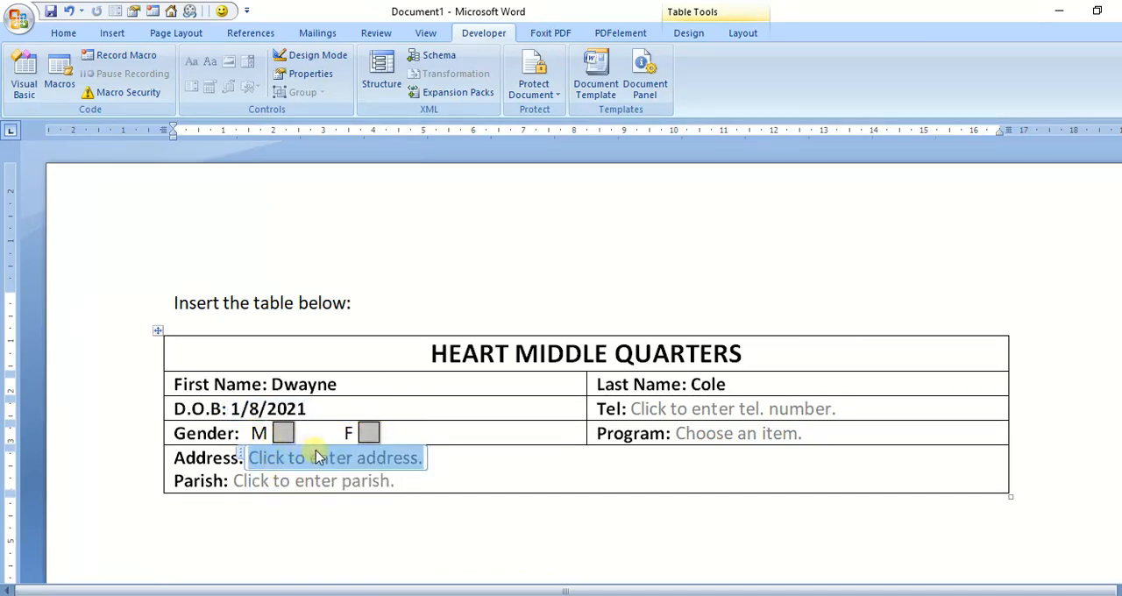
Step: Try to mark the M check box beside Gender with an "x"
left_click(284, 434)
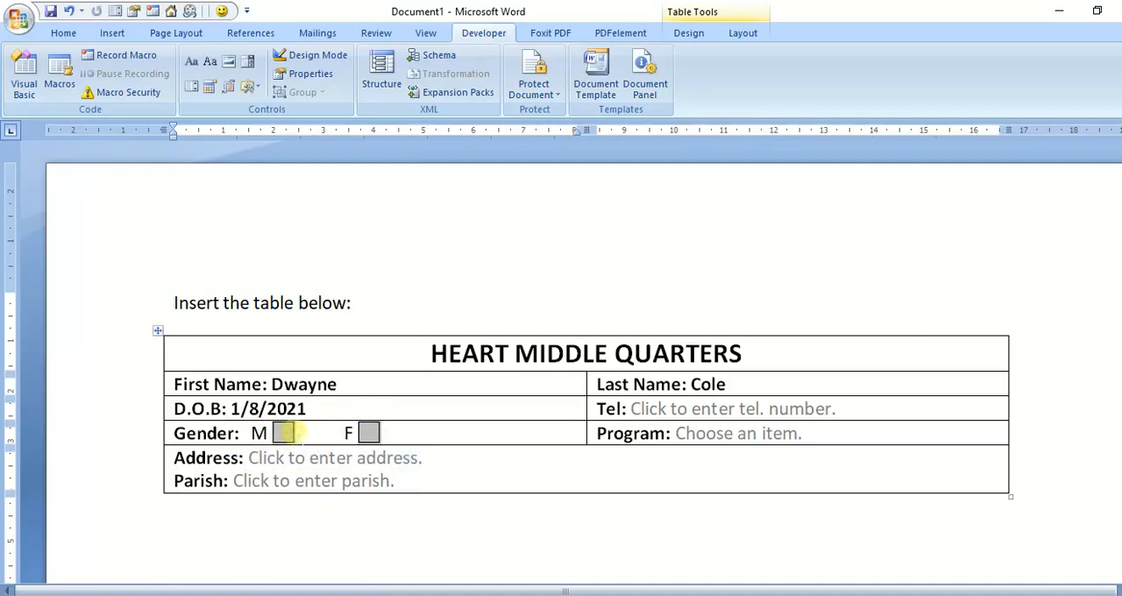
type("x")
key("BackSpace")
Step: Test the Tel field with a trial digit and clear it, then select the Address and Parish placeholders
left_click(675, 409)
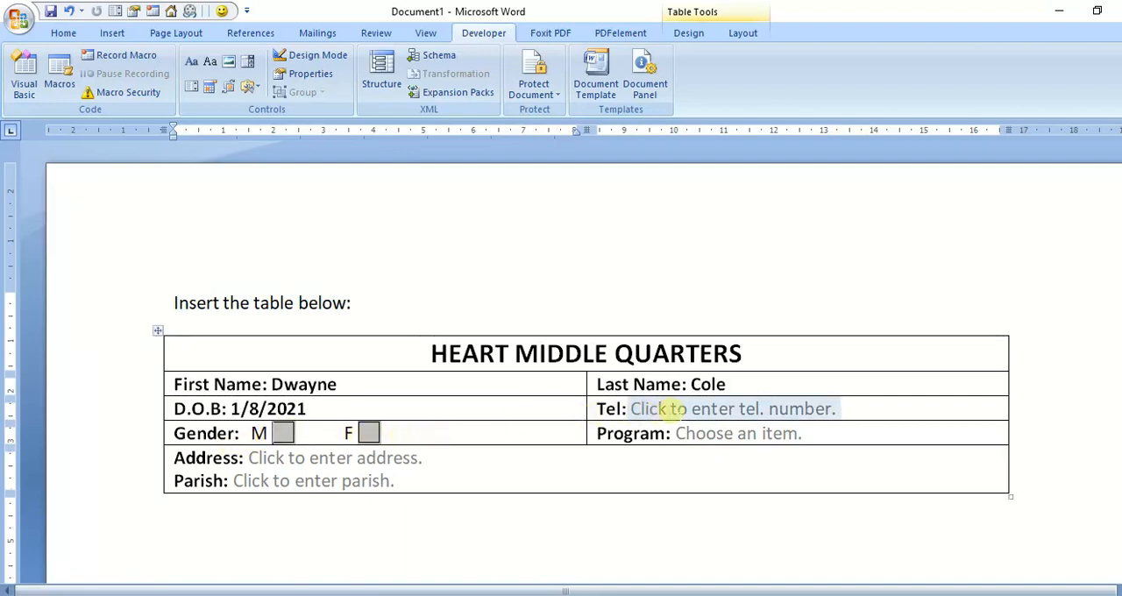
left_click(689, 409)
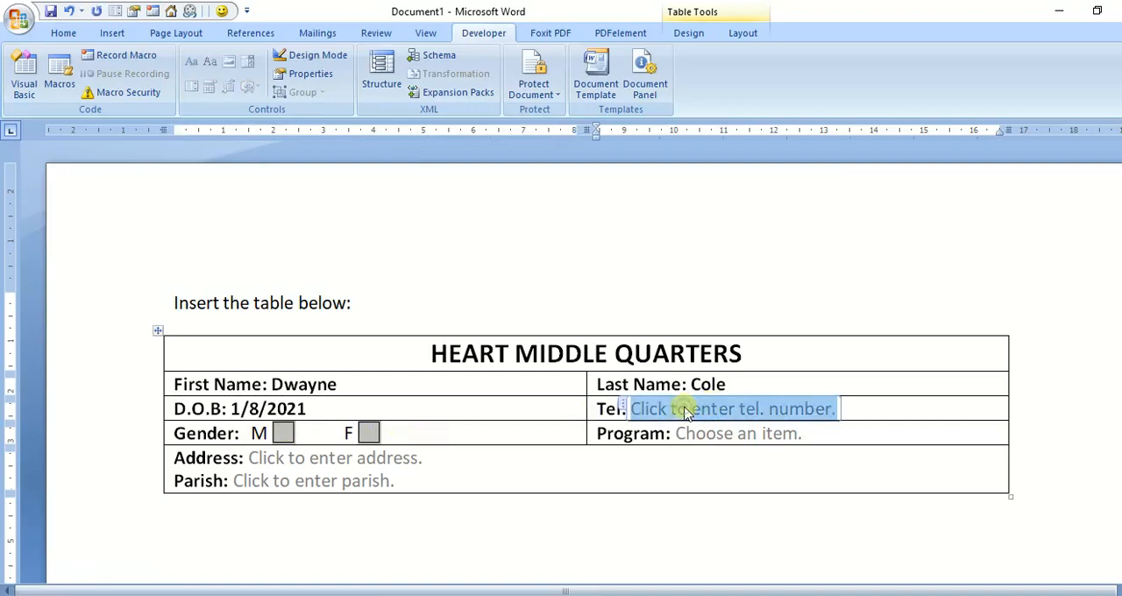
type("1")
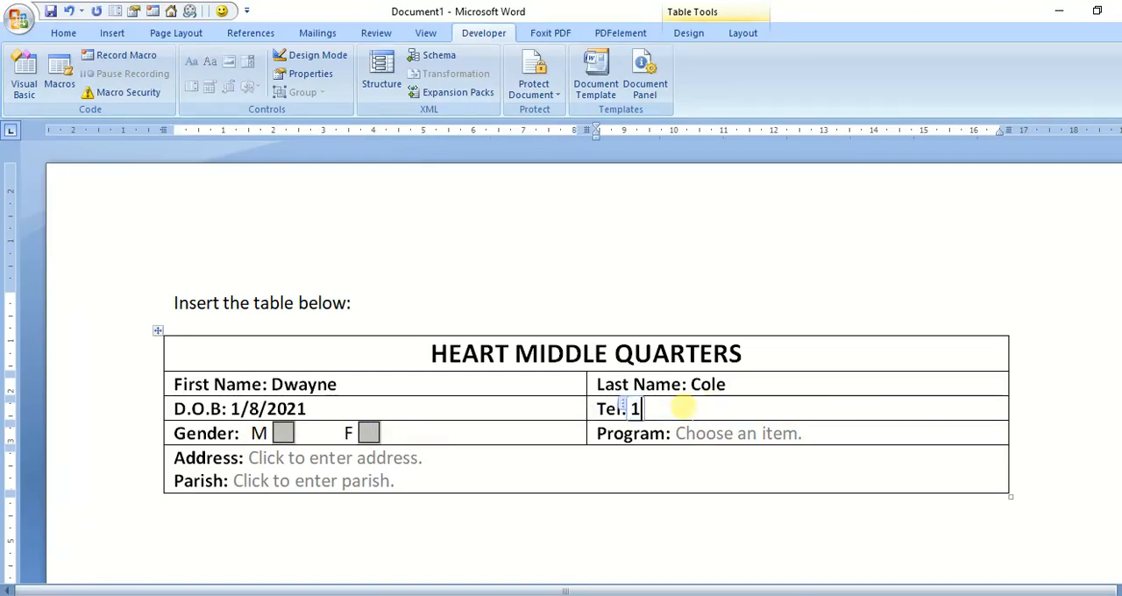
key("BackSpace")
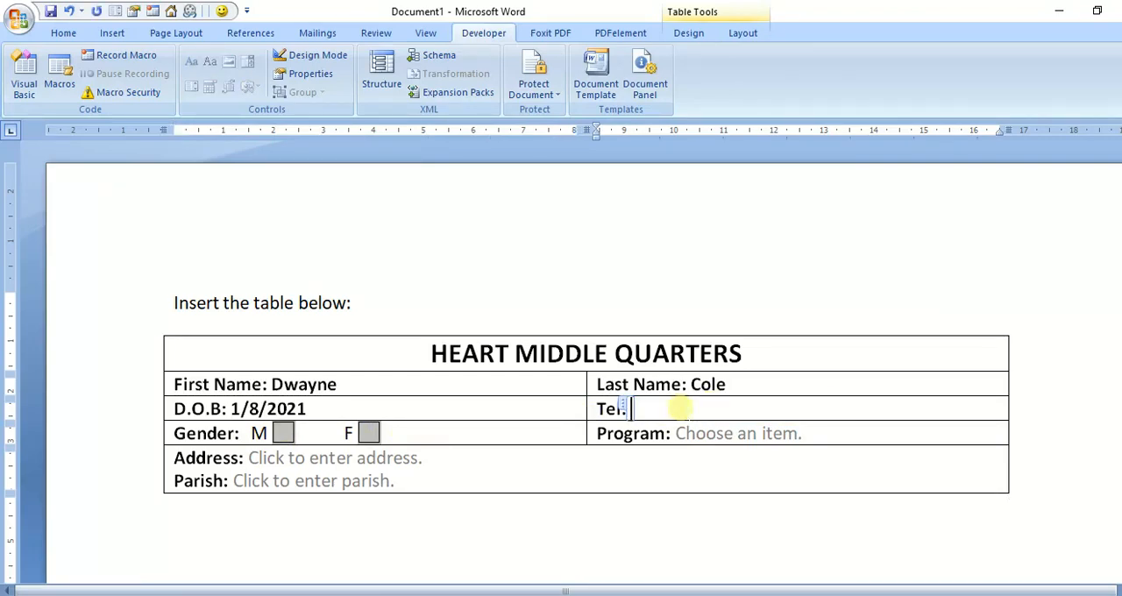
left_click(662, 438)
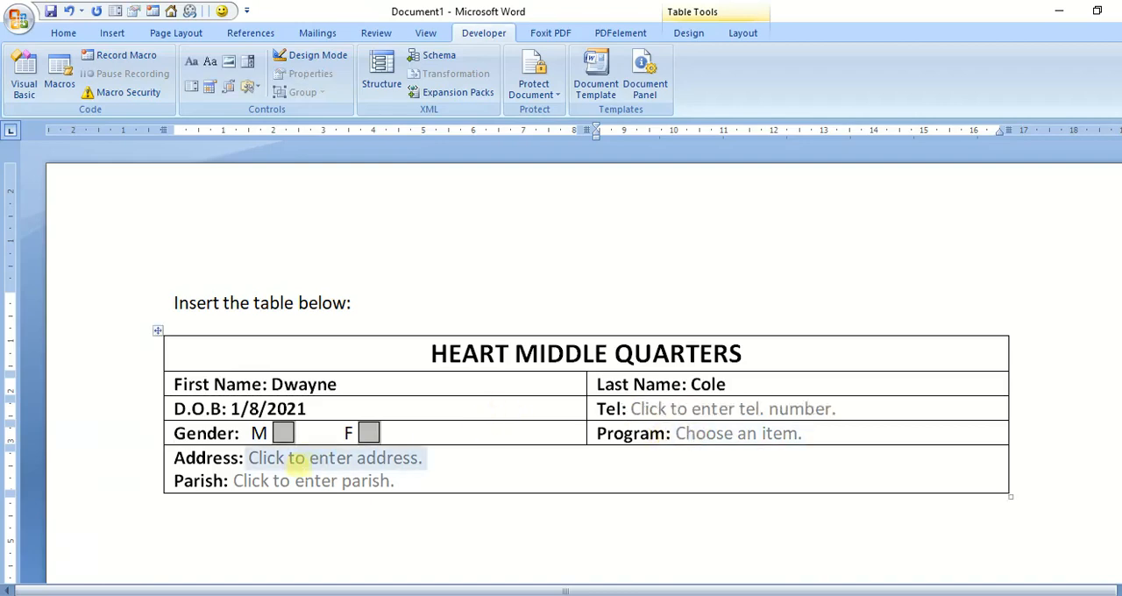
left_click(283, 457)
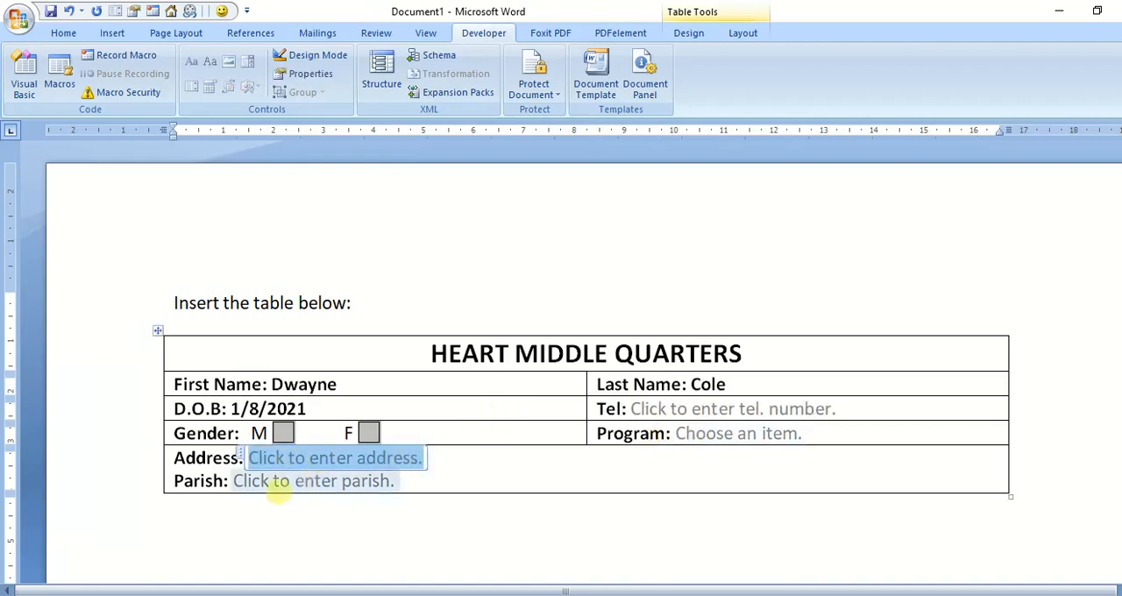
left_click(283, 480)
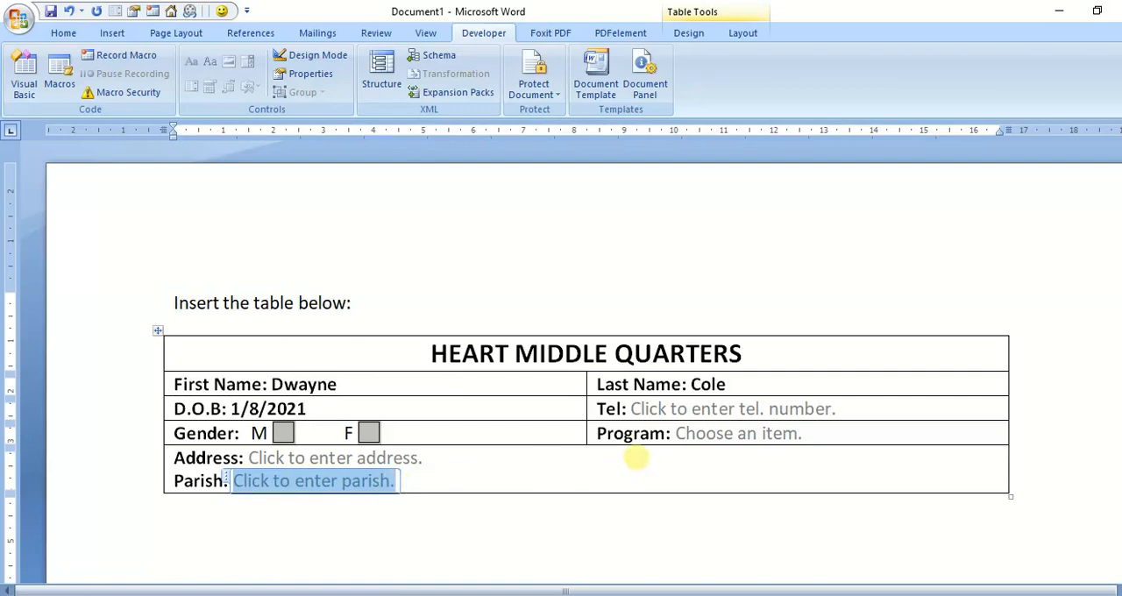
Step: Select "Web Site Deisign L3" from the Program drop-down list and leave the table
left_click(750, 433)
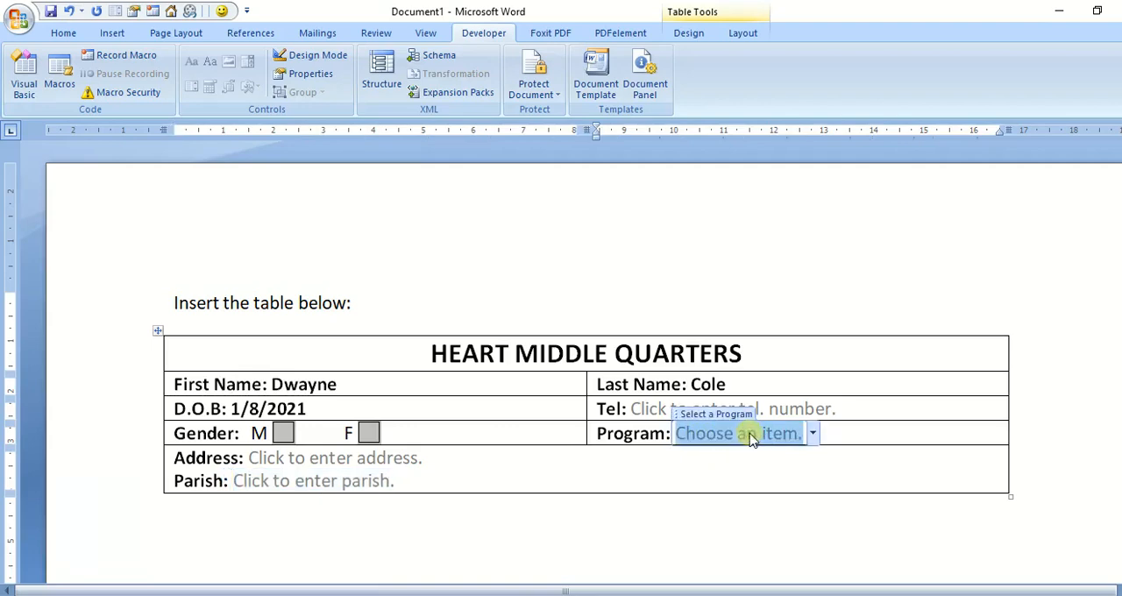
left_click(814, 434)
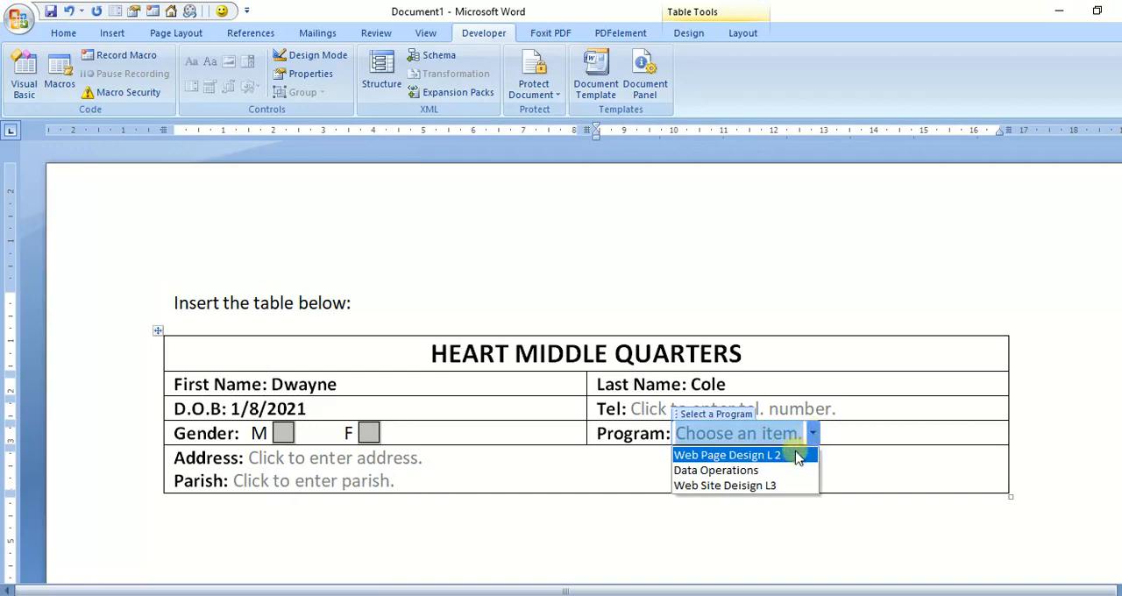
left_click(720, 487)
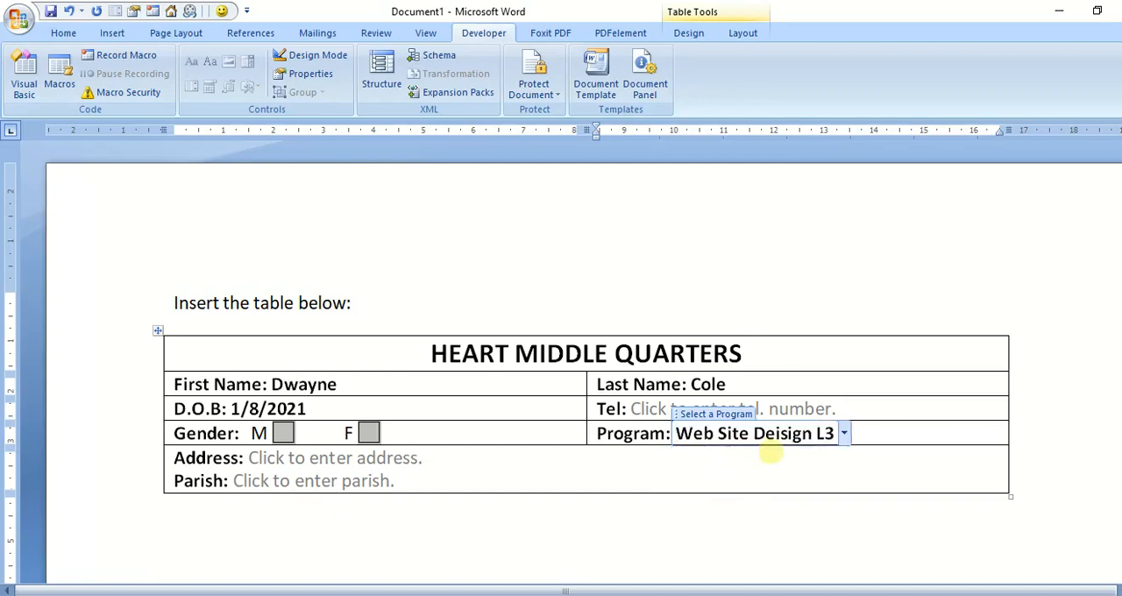
left_click(807, 482)
left_click(696, 578)
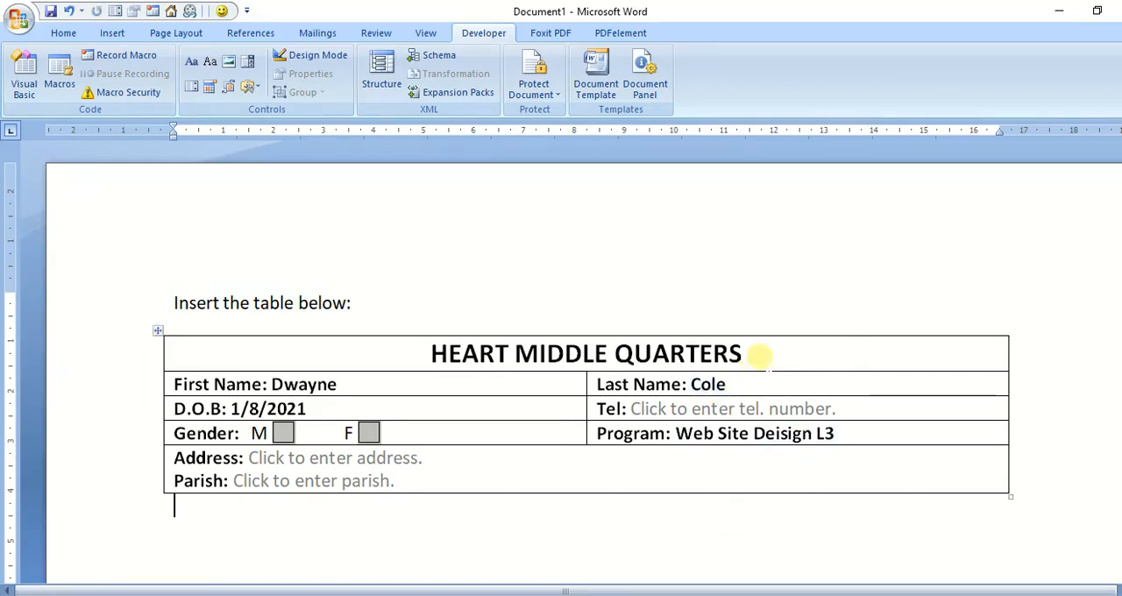
Step: Shade the "HEART MIDDLE QUARTERS" heading row with a light red theme color
left_click_drag(792, 355, 321, 363)
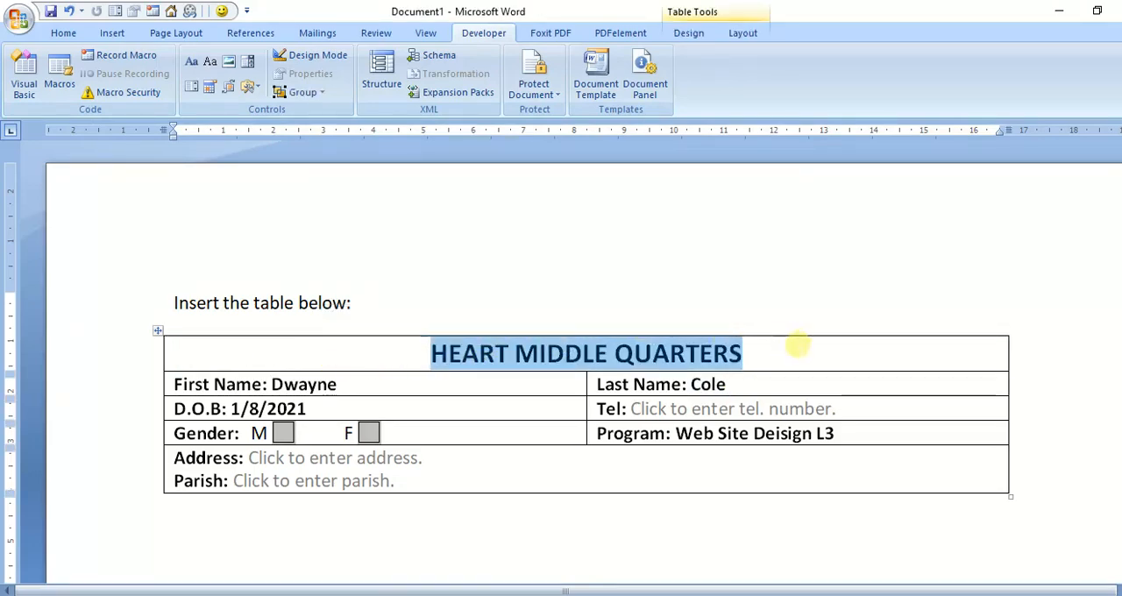
left_click(70, 35)
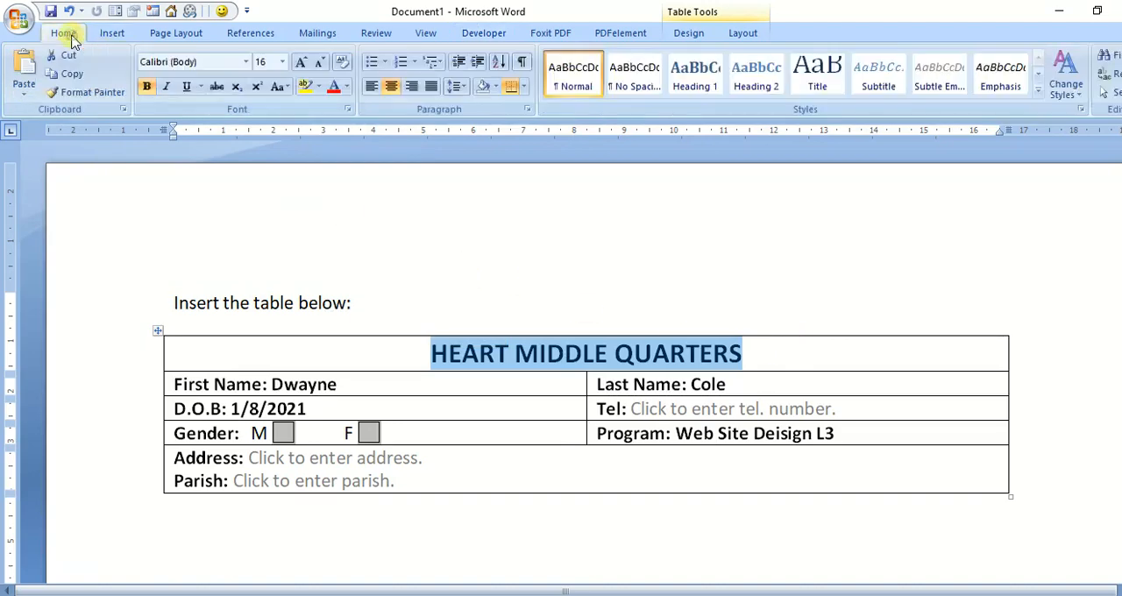
left_click(492, 88)
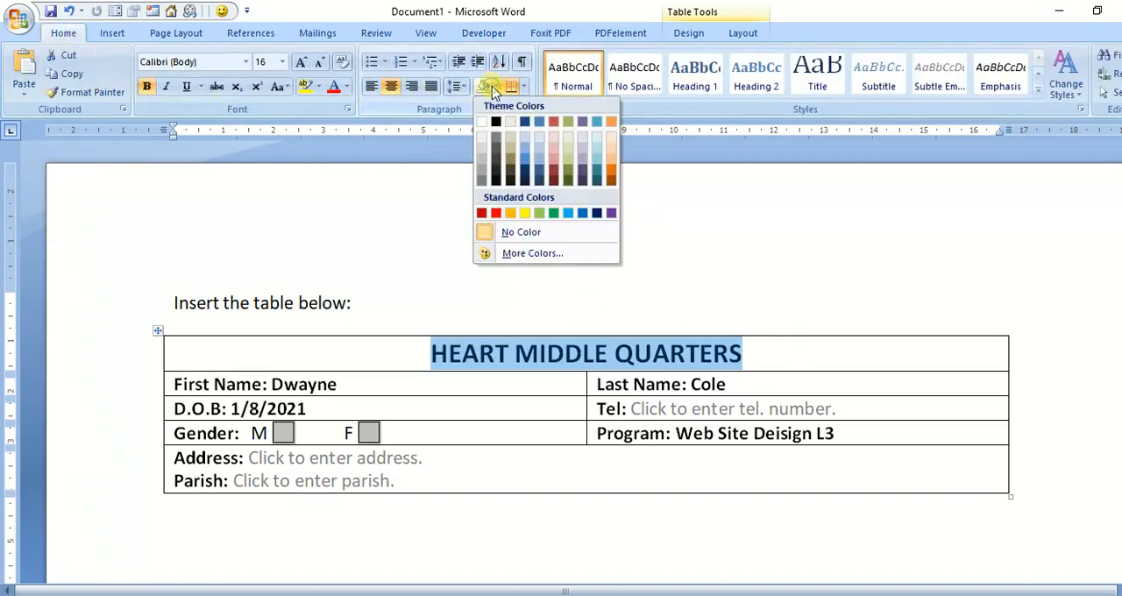
left_click(554, 150)
left_click(681, 218)
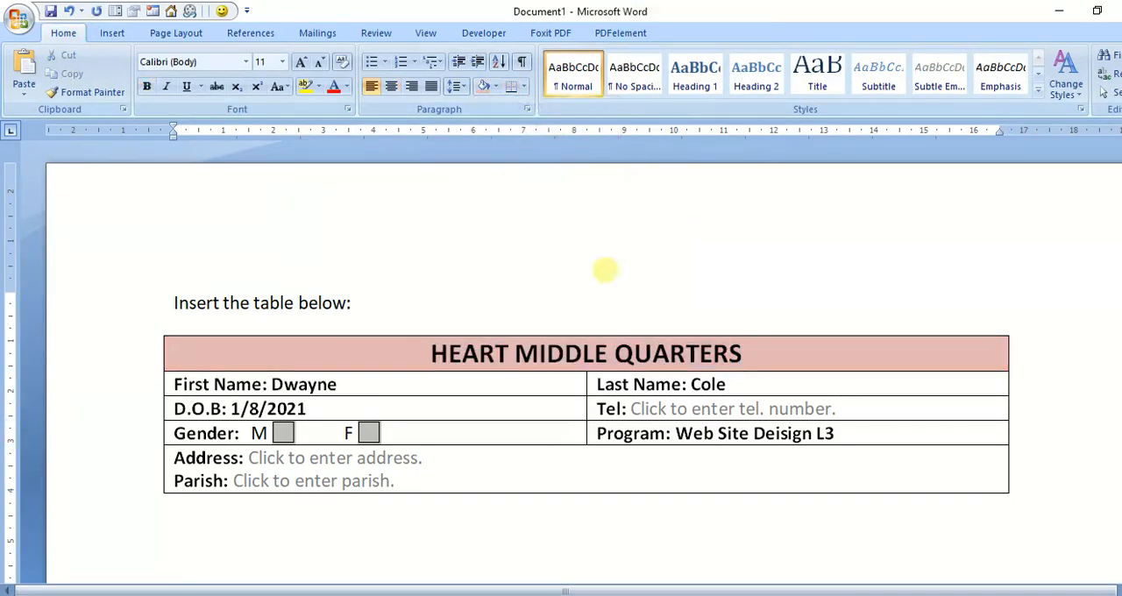
Step: Apply the light purple banded table style with plain horizontal border lines to the whole form table
left_click(160, 331)
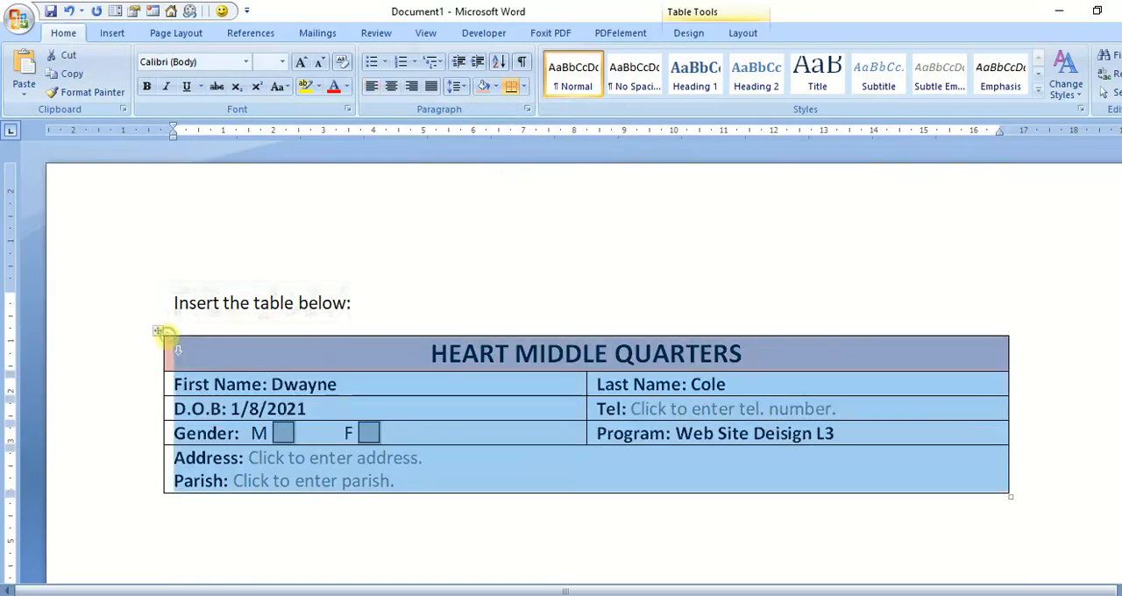
double_click(157, 331)
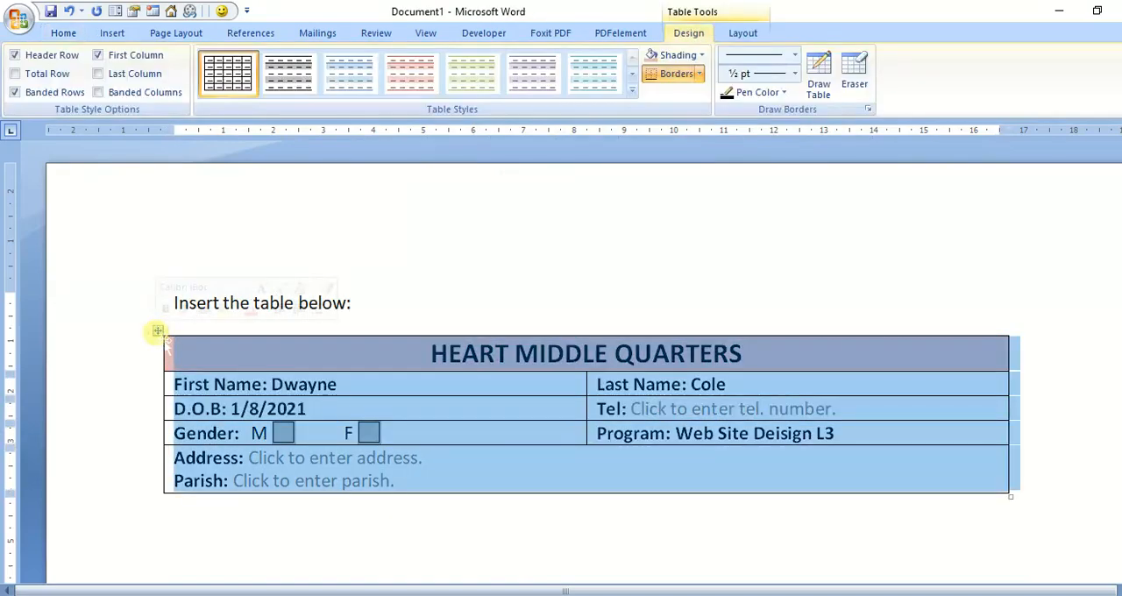
left_click(515, 84)
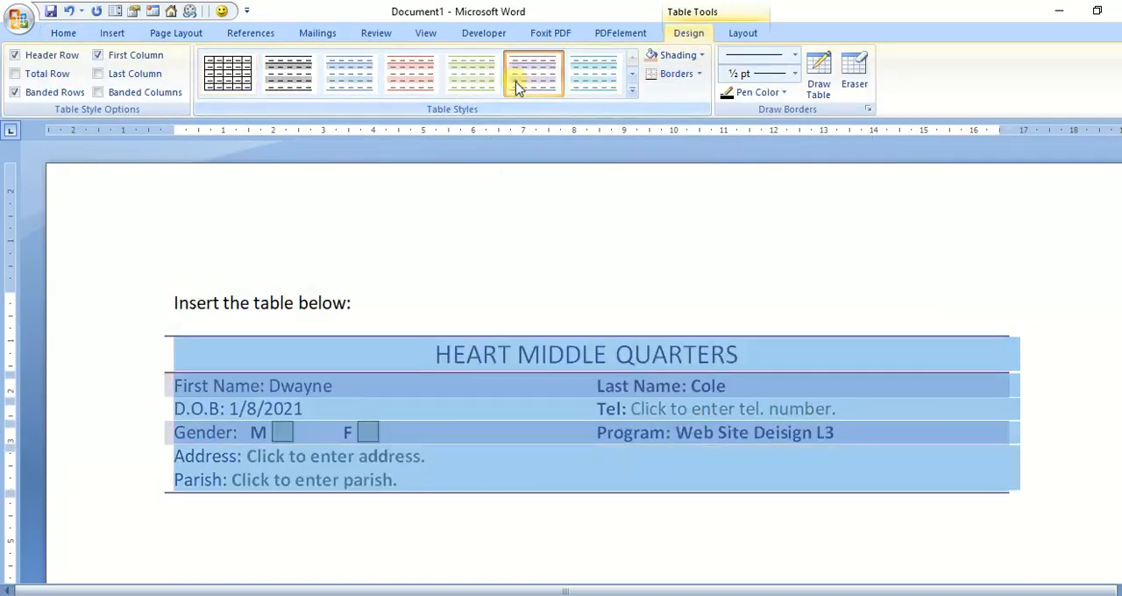
left_click(594, 246)
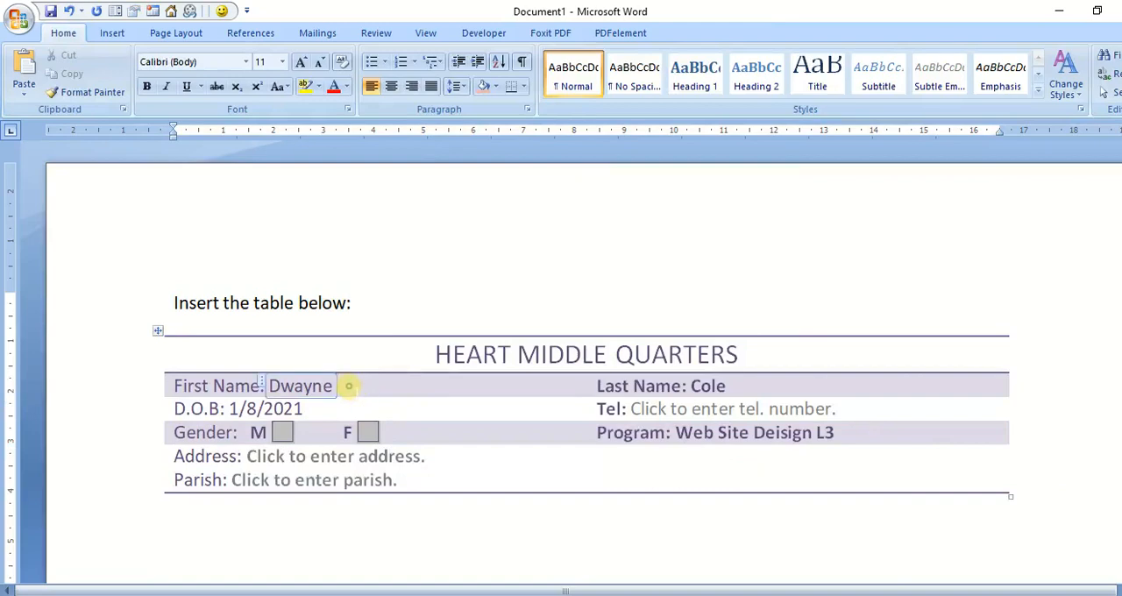
Step: Try the green and red versions of the light banded style on the form table
left_click(347, 389)
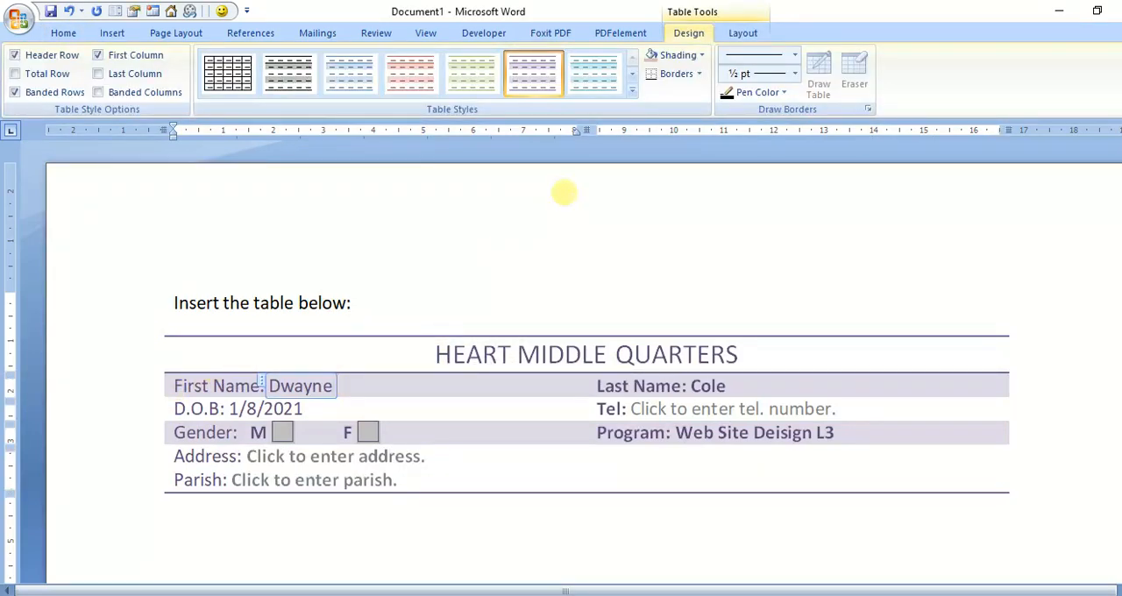
left_click(484, 77)
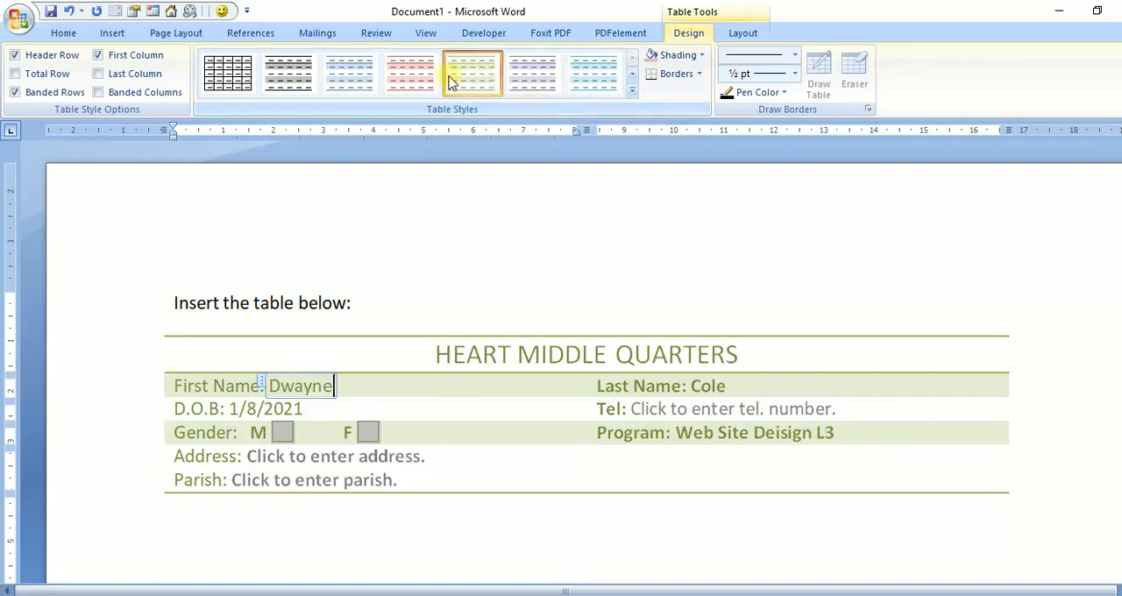
left_click(411, 74)
Step: Apply the built-in table style with a solid purple heading row, light purple banded rows and purple borders to the form
left_click(630, 91)
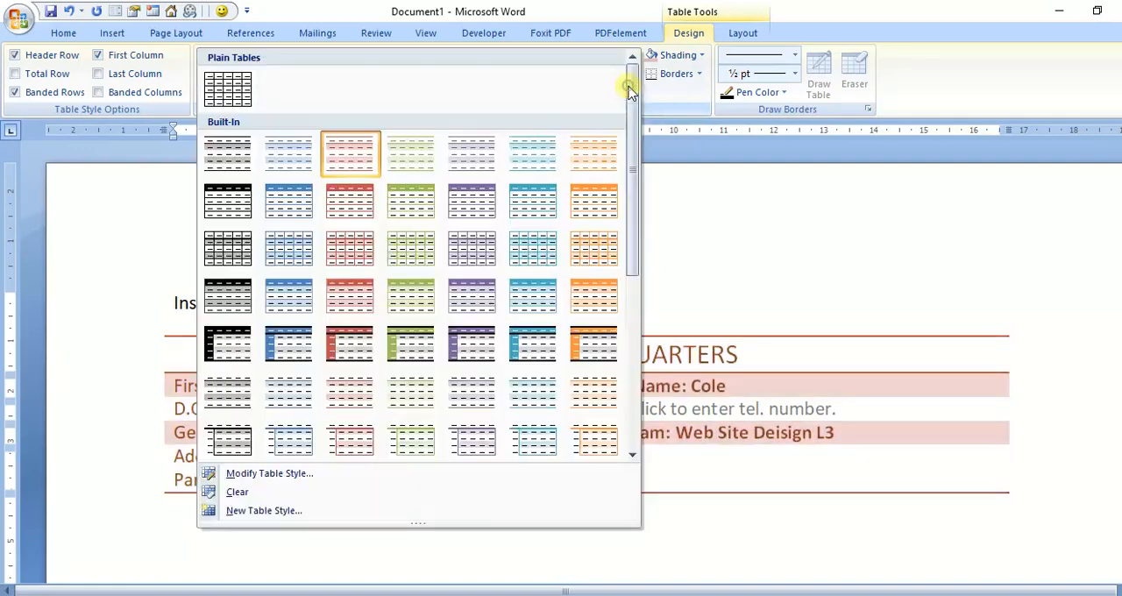
left_click(471, 304)
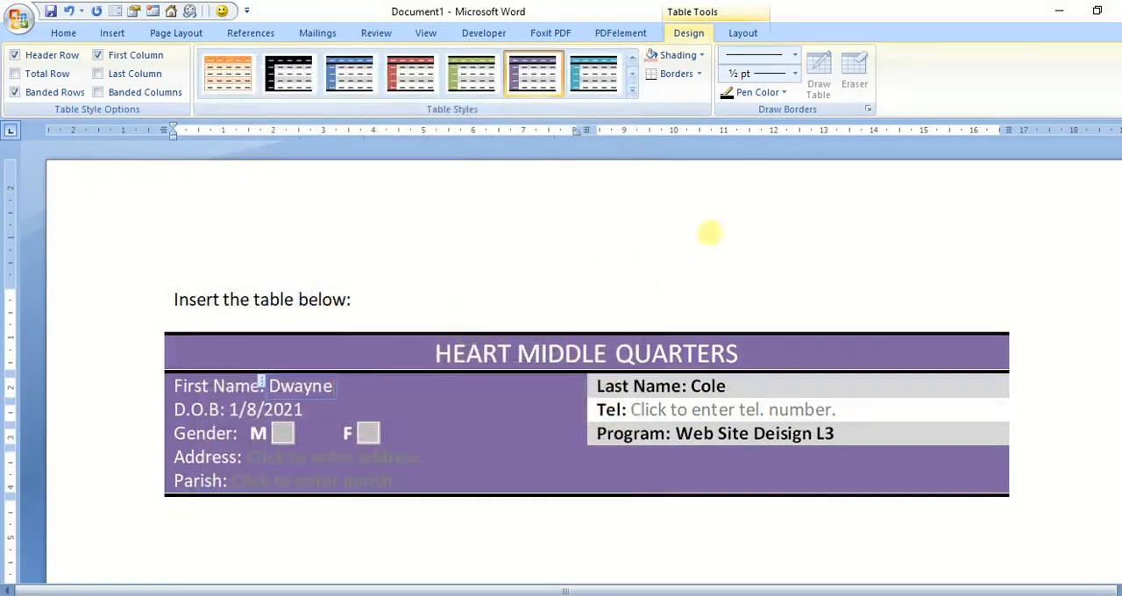
left_click(594, 77)
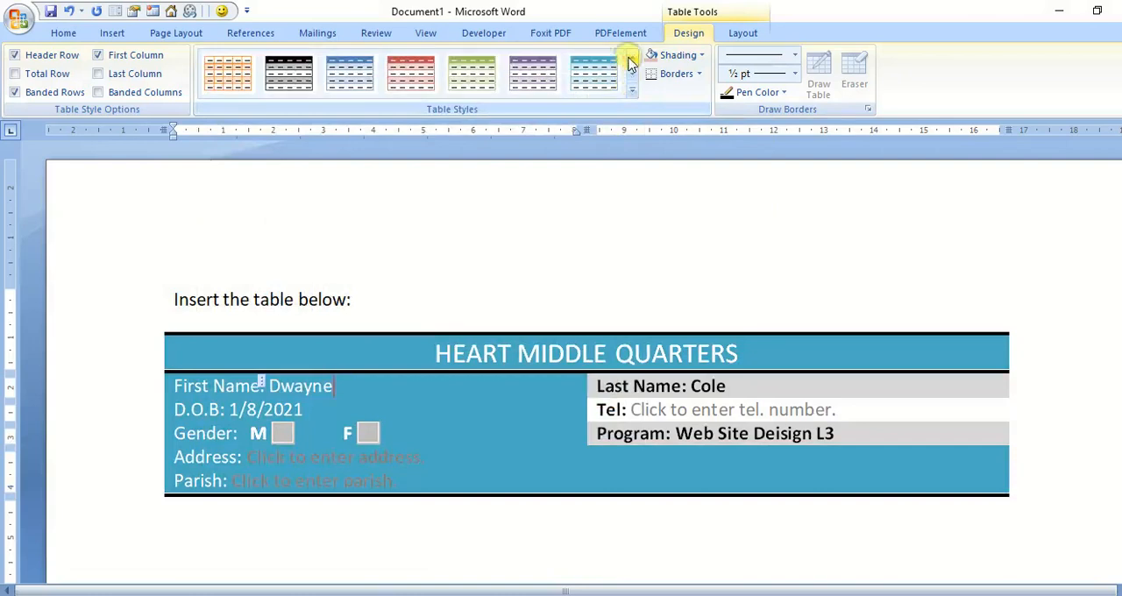
left_click(541, 79)
left_click(623, 234)
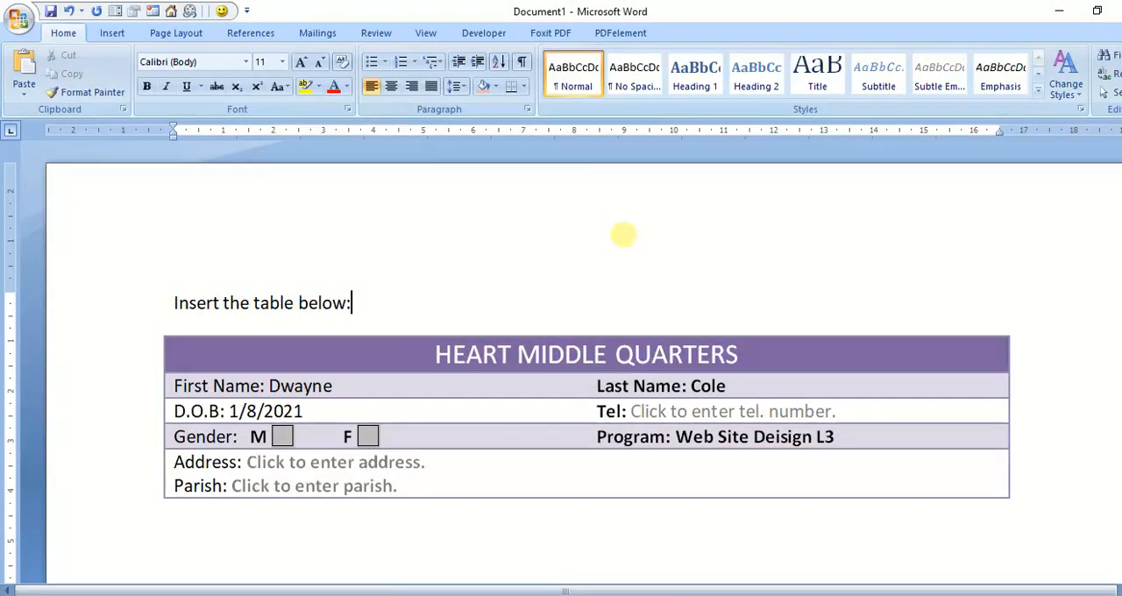